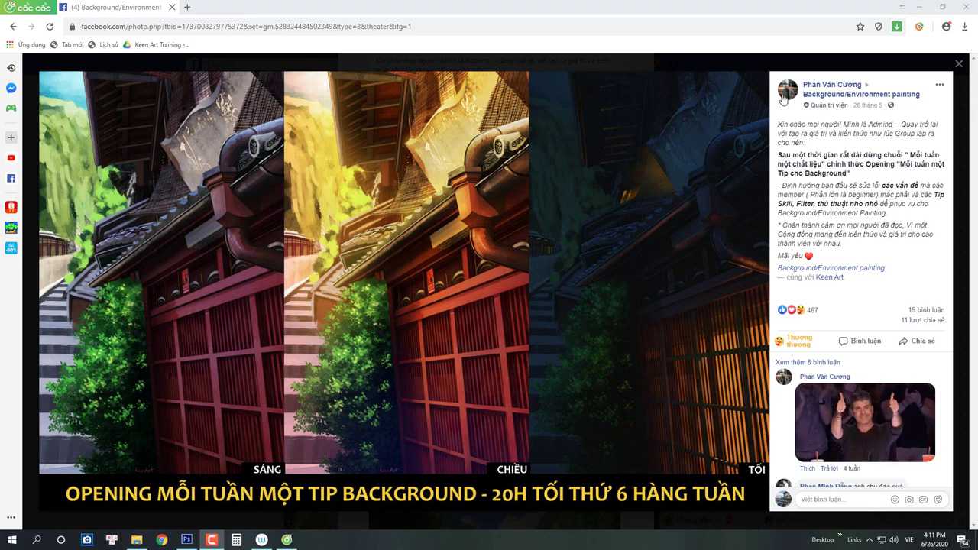
Switch from the browser to Photoshop and bring the whole blank Untitled-1 canvas into view.
{"action": "left_click", "coordinate": [921, 7]}
{"action": "scroll", "coordinate": [641, 173], "scroll_direction": "up", "scroll_amount": 3}
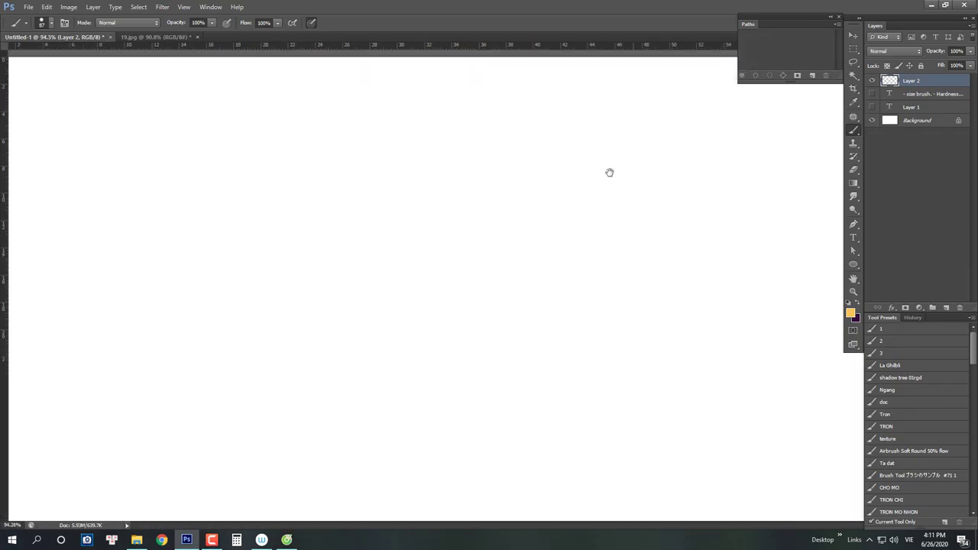
{"action": "left_click_drag", "start_coordinate": [609, 173], "coordinate": [599, 183]}
{"action": "scroll", "coordinate": [597, 187], "scroll_direction": "down", "scroll_amount": 5}
{"action": "key", "text": "v"}
{"action": "scroll", "coordinate": [612, 206], "scroll_direction": "up", "scroll_amount": 3}
{"action": "scroll", "coordinate": [591, 218], "scroll_direction": "down", "scroll_amount": 1}
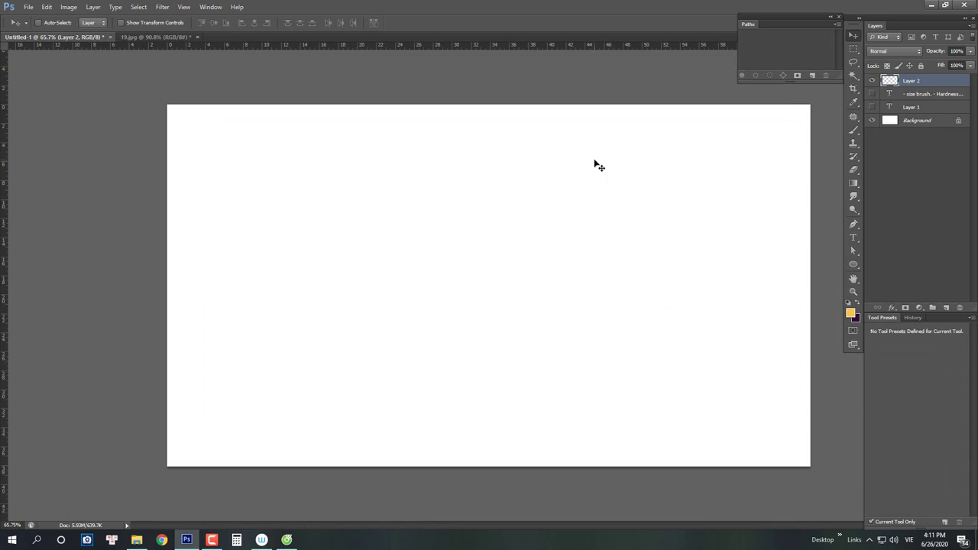
Choose the hard round brush at 100% hardness and enlarge it to 159 px.
{"action": "key", "text": "b"}
{"action": "right_click", "coordinate": [426, 227]}
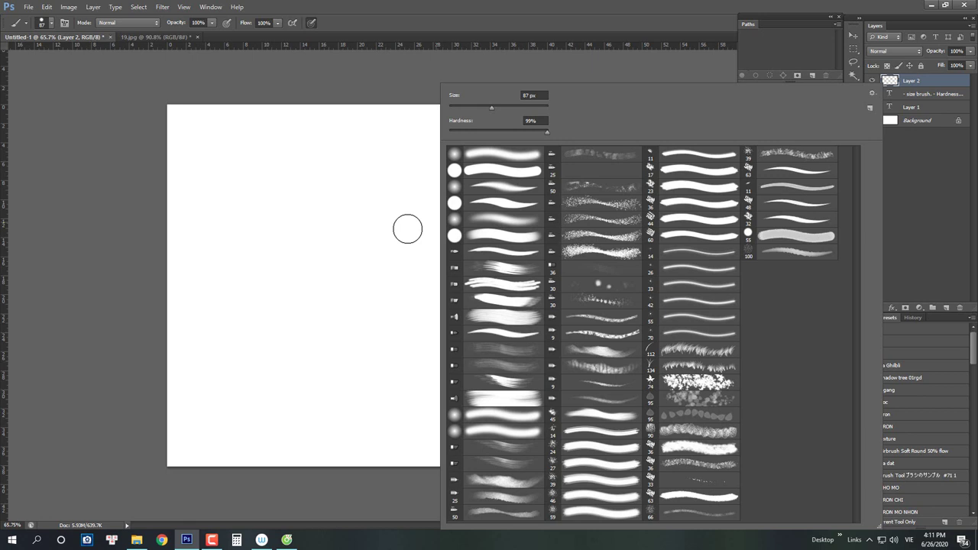
{"action": "left_click", "coordinate": [503, 173]}
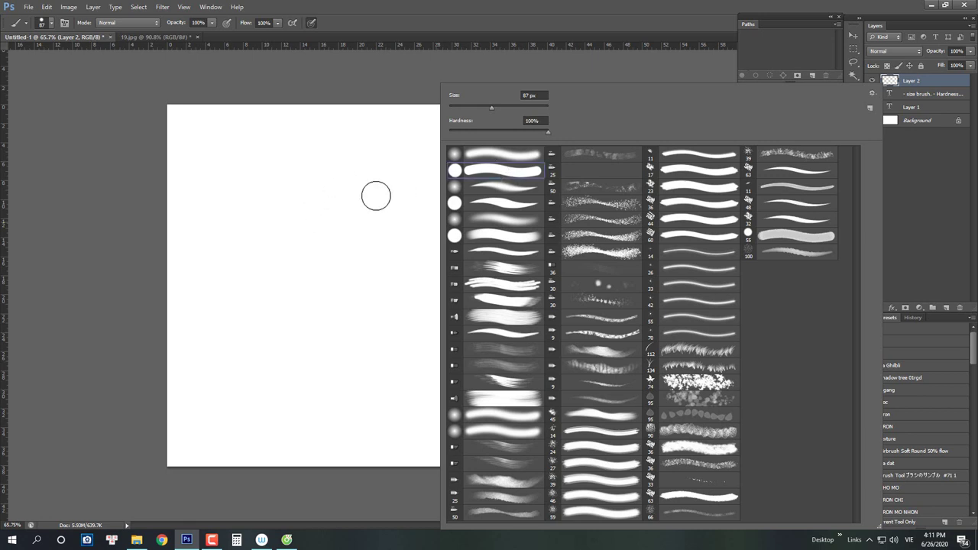
{"action": "left_click", "coordinate": [356, 252]}
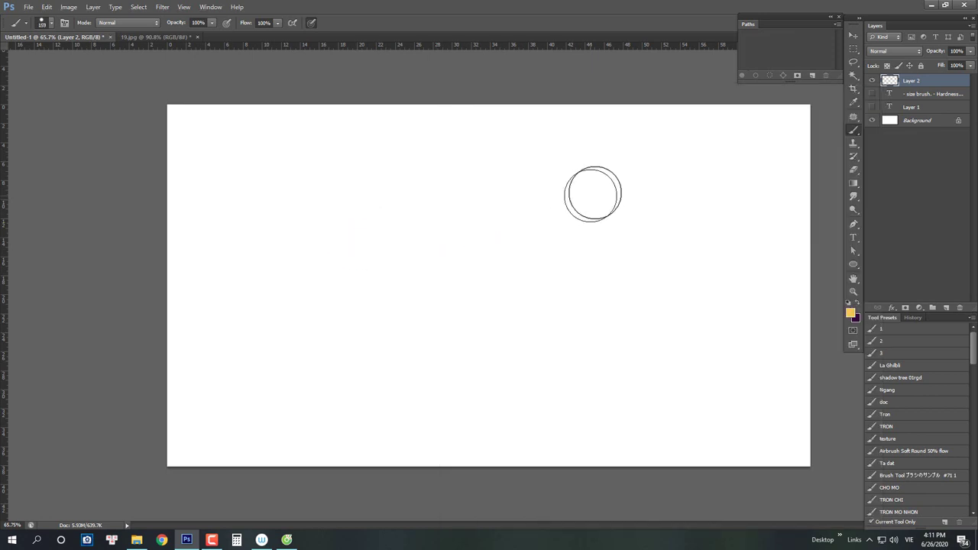
{"action": "key", "text": "v"}
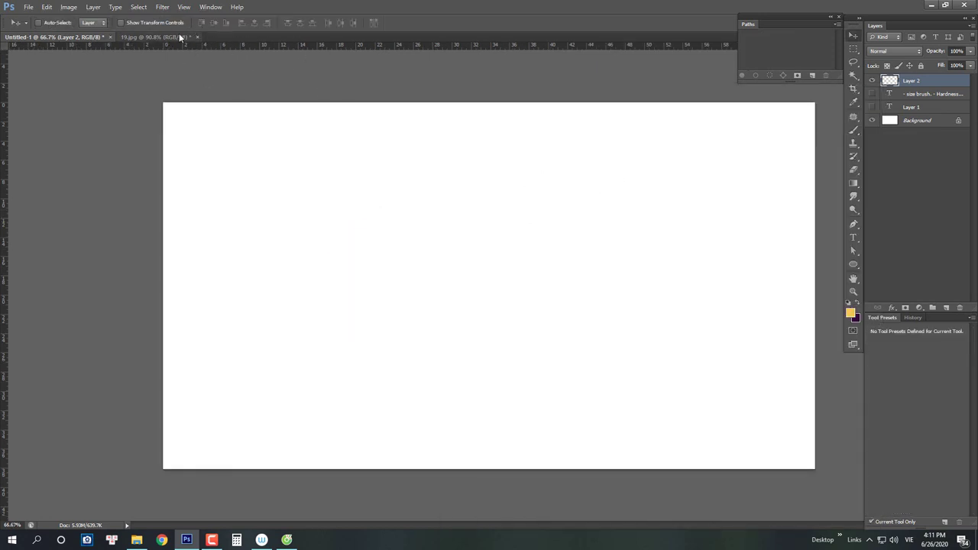
Switch to the 19.jpg painting, activate the Brush tool and shrink the brush to 1 px.
{"action": "left_click", "coordinate": [181, 36]}
{"action": "scroll", "coordinate": [564, 213], "scroll_direction": "up", "scroll_amount": 1}
{"action": "key", "text": "b"}
{"action": "mouse_move", "coordinate": [594, 219]}
{"action": "left_mouse_down"}
{"action": "mouse_move", "coordinate": [529, 199]}
{"action": "mouse_move", "coordinate": [566, 238]}
{"action": "left_mouse_up"}
{"action": "right_click", "coordinate": [547, 201]}
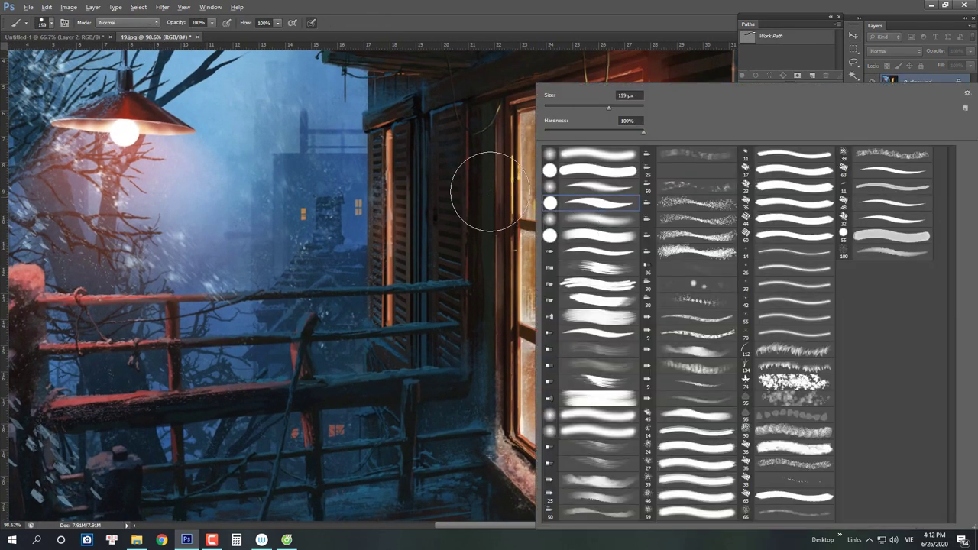
{"action": "right_click", "coordinate": [486, 193]}
{"action": "left_click", "coordinate": [386, 259]}
{"action": "scroll", "coordinate": [378, 299], "scroll_direction": "up", "scroll_amount": 1}
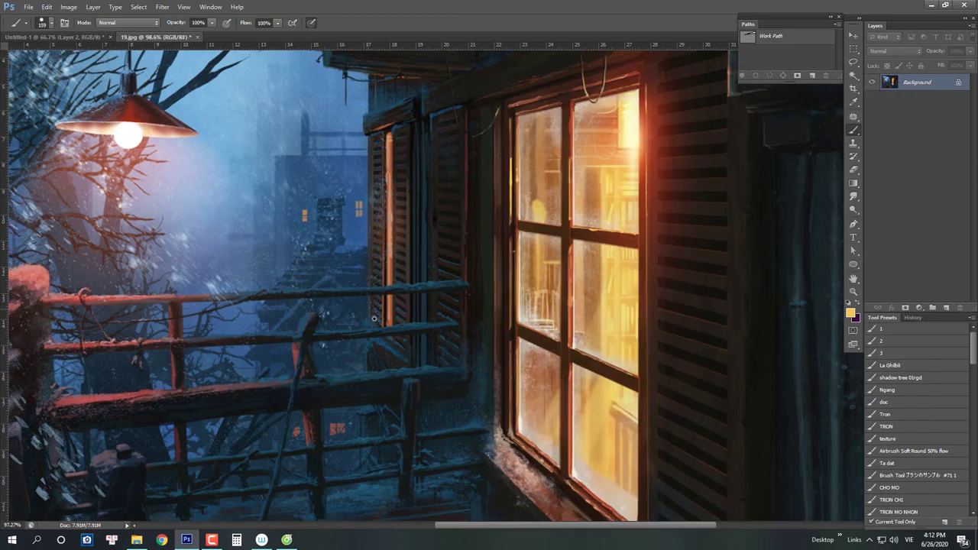
{"action": "left_click_drag", "start_coordinate": [435, 265], "coordinate": [261, 288]}
{"action": "scroll", "coordinate": [186, 295], "scroll_direction": "up", "scroll_amount": 4}
{"action": "left_click_drag", "start_coordinate": [187, 295], "coordinate": [523, 254]}
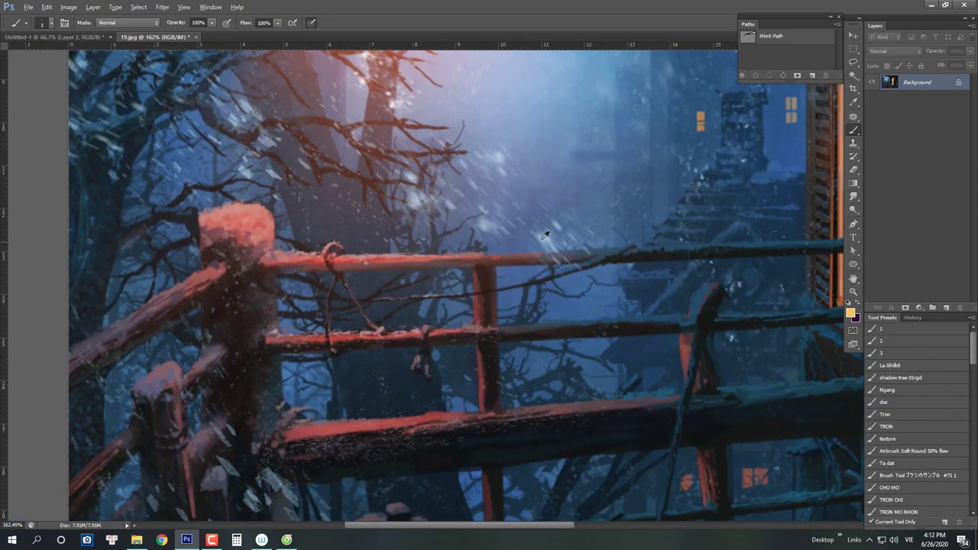
Sample pale blue from the snowy sky and paint loose strokes beside the lit window's frame.
{"action": "left_click", "coordinate": [548, 237], "text": "alt"}
{"action": "scroll", "coordinate": [542, 233], "scroll_direction": "down", "scroll_amount": 5}
{"action": "left_click_drag", "start_coordinate": [719, 220], "coordinate": [376, 259]}
{"action": "scroll", "coordinate": [375, 258], "scroll_direction": "up", "scroll_amount": 3}
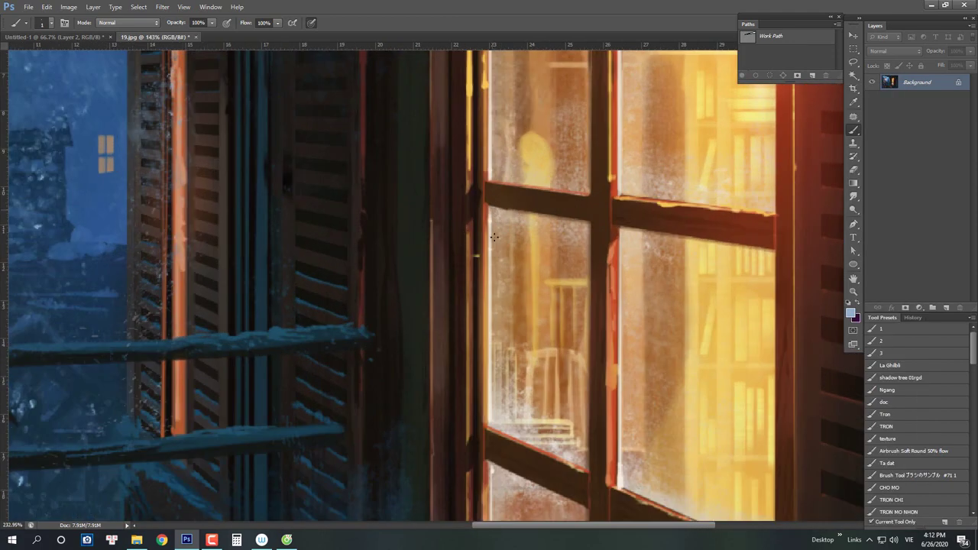
{"action": "scroll", "coordinate": [492, 242], "scroll_direction": "down", "scroll_amount": 1}
{"action": "mouse_move", "coordinate": [491, 242]}
{"action": "left_mouse_down"}
{"action": "mouse_move", "coordinate": [456, 260]}
{"action": "mouse_move", "coordinate": [450, 208]}
{"action": "left_mouse_up"}
Sample yellow from the lit window and paint highlight strokes along the railing ends and window frame.
{"action": "left_click", "coordinate": [562, 197], "text": "alt"}
{"action": "mouse_move", "coordinate": [445, 252]}
{"action": "left_mouse_down"}
{"action": "mouse_move", "coordinate": [433, 284]}
{"action": "mouse_move", "coordinate": [318, 294]}
{"action": "mouse_move", "coordinate": [320, 207]}
{"action": "left_mouse_up"}
{"action": "left_click_drag", "start_coordinate": [436, 332], "coordinate": [378, 337]}
{"action": "mouse_move", "coordinate": [432, 260]}
{"action": "left_mouse_down"}
{"action": "mouse_move", "coordinate": [344, 263]}
{"action": "mouse_move", "coordinate": [292, 313]}
{"action": "left_mouse_up"}
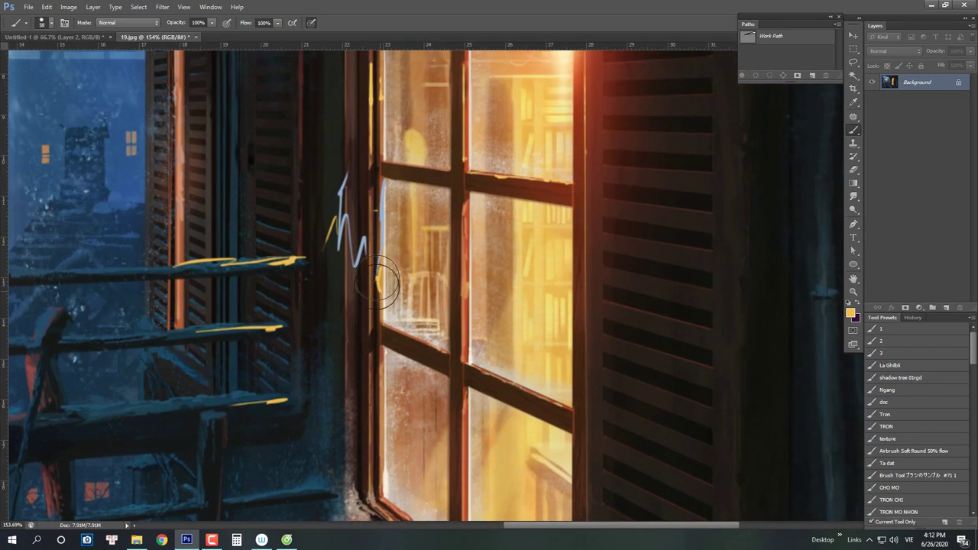
Reduce the brush, sample the pinkish snow colour and paint small strokes at the window sill's upper end.
{"action": "left_click_drag", "start_coordinate": [365, 375], "coordinate": [364, 64]}
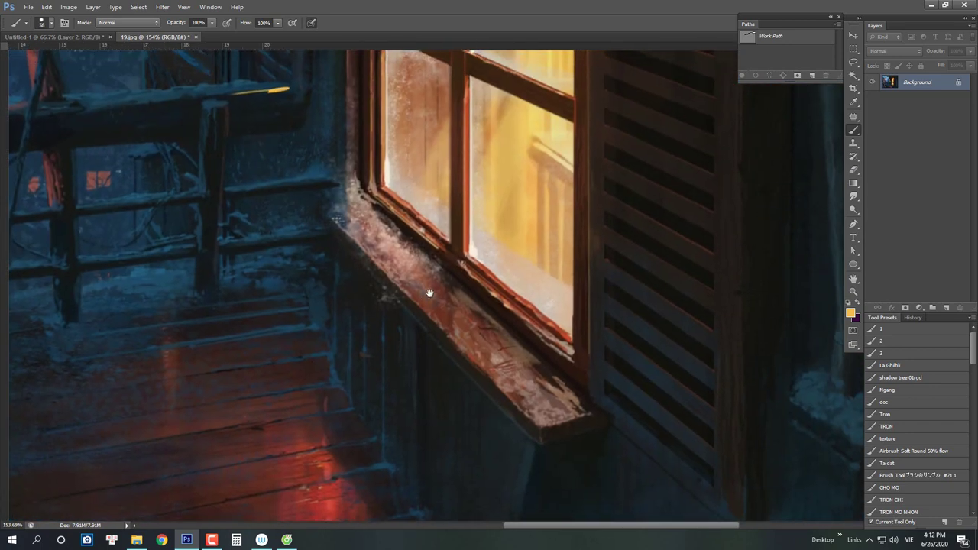
{"action": "left_click_drag", "start_coordinate": [430, 293], "coordinate": [441, 290]}
{"action": "key", "text": "bracketleft"}
{"action": "key", "text": "bracketleft"}
{"action": "key", "text": "bracketleft"}
{"action": "key", "text": "bracketleft"}
{"action": "key", "text": "bracketleft"}
{"action": "key", "text": "bracketleft"}
{"action": "key", "text": "bracketleft"}
{"action": "key", "text": "bracketleft"}
{"action": "key", "text": "bracketleft"}
{"action": "key", "text": "bracketleft"}
{"action": "left_click", "coordinate": [389, 235], "text": "alt"}
{"action": "left_click_drag", "start_coordinate": [395, 222], "coordinate": [450, 223]}
{"action": "left_click_drag", "start_coordinate": [398, 239], "coordinate": [371, 218]}
Enlarge the brush and dab scattered pink snow dots just outside the window sill's upper end.
{"action": "key", "text": "bracketright"}
{"action": "key", "text": "bracketright"}
{"action": "key", "text": "bracketright"}
{"action": "key", "text": "bracketright"}
{"action": "key", "text": "bracketright"}
{"action": "key", "text": "bracketright"}
{"action": "key", "text": "bracketright"}
{"action": "key", "text": "bracketright"}
{"action": "key", "text": "bracketright"}
{"action": "key", "text": "bracketright"}
{"action": "key", "text": "bracketright"}
{"action": "key", "text": "bracketright"}
{"action": "left_click", "coordinate": [327, 201]}
{"action": "left_click", "coordinate": [294, 189]}
{"action": "left_click", "coordinate": [275, 171]}
{"action": "left_click", "coordinate": [261, 232]}
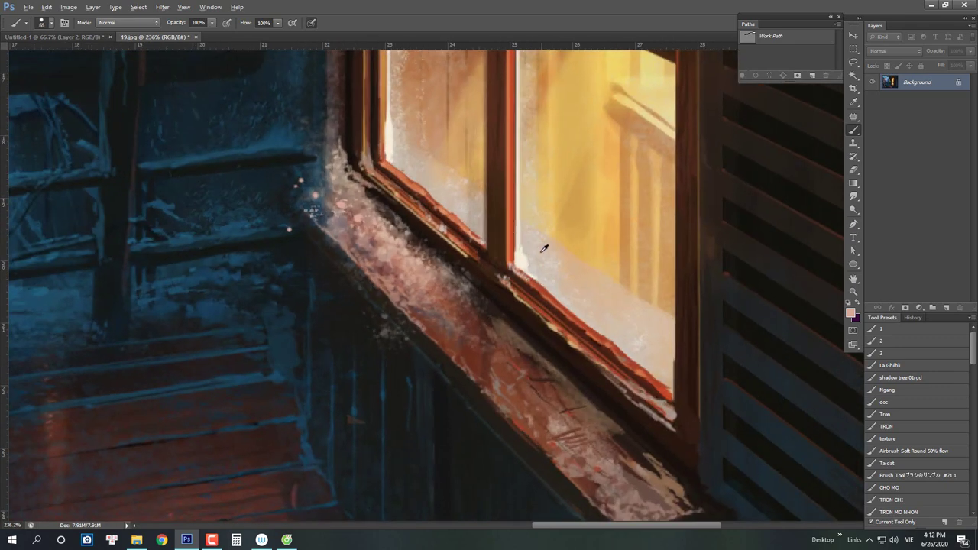
Sample yellow from the lit pane and paint highlights with a smaller brush along the window's lower frame.
{"action": "left_click", "coordinate": [612, 223], "text": "alt"}
{"action": "left_click_drag", "start_coordinate": [509, 278], "coordinate": [439, 114]}
{"action": "left_click", "coordinate": [516, 259]}
{"action": "key", "text": "bracketleft"}
{"action": "key", "text": "bracketleft"}
{"action": "key", "text": "bracketleft"}
{"action": "key", "text": "bracketleft"}
{"action": "key", "text": "bracketleft"}
{"action": "key", "text": "bracketleft"}
{"action": "key", "text": "bracketleft"}
{"action": "left_click_drag", "start_coordinate": [495, 176], "coordinate": [592, 244]}
{"action": "left_click_drag", "start_coordinate": [586, 224], "coordinate": [515, 168]}
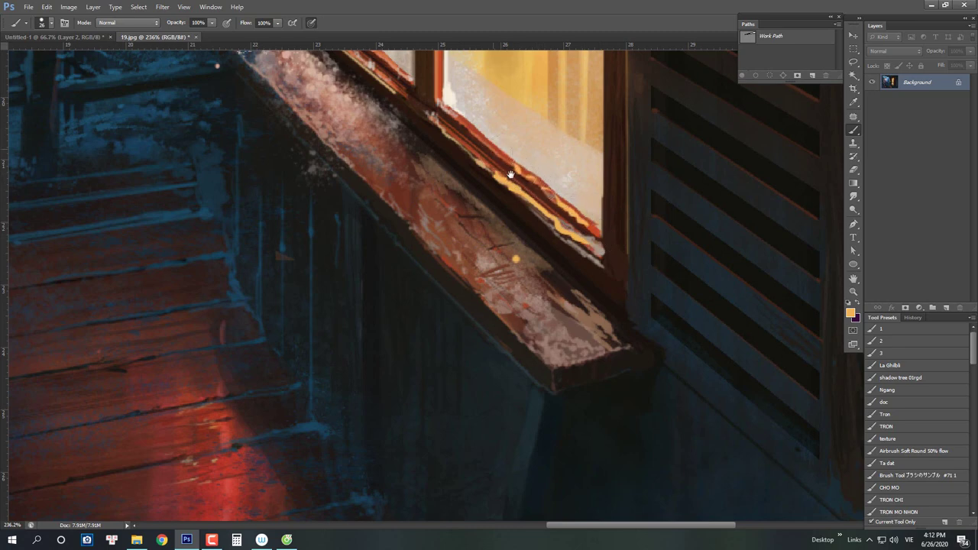
Sample the orange-red edge light and paint short accents down the window's central post.
{"action": "mouse_move", "coordinate": [455, 138]}
{"action": "left_mouse_down"}
{"action": "mouse_move", "coordinate": [524, 253]}
{"action": "mouse_move", "coordinate": [460, 376]}
{"action": "left_mouse_up"}
{"action": "left_click", "coordinate": [486, 229], "text": "alt"}
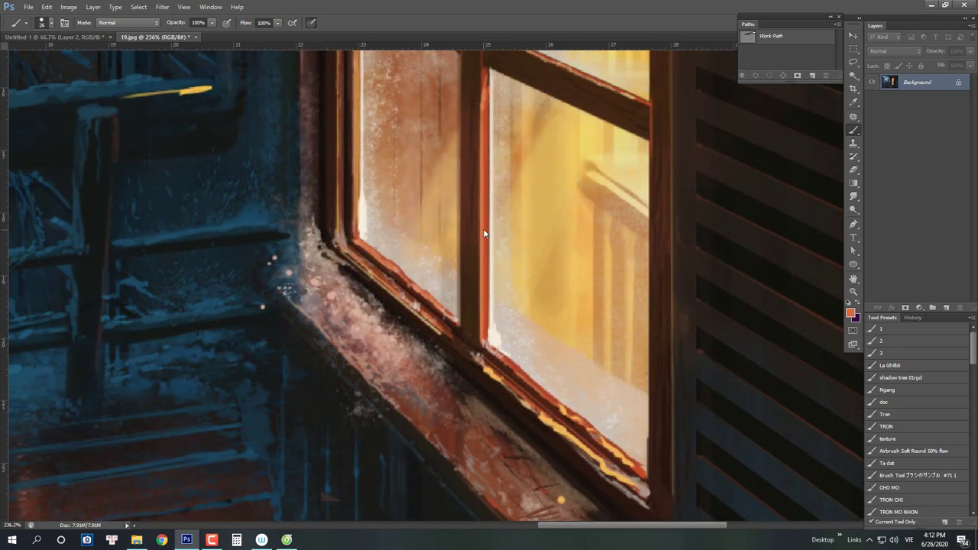
{"action": "left_click", "coordinate": [484, 235], "text": "alt"}
{"action": "mouse_move", "coordinate": [472, 219]}
{"action": "left_mouse_down"}
{"action": "mouse_move", "coordinate": [476, 188]}
{"action": "mouse_move", "coordinate": [486, 333]}
{"action": "left_mouse_up"}
{"action": "left_click_drag", "start_coordinate": [472, 163], "coordinate": [486, 286]}
{"action": "left_click", "coordinate": [485, 296]}
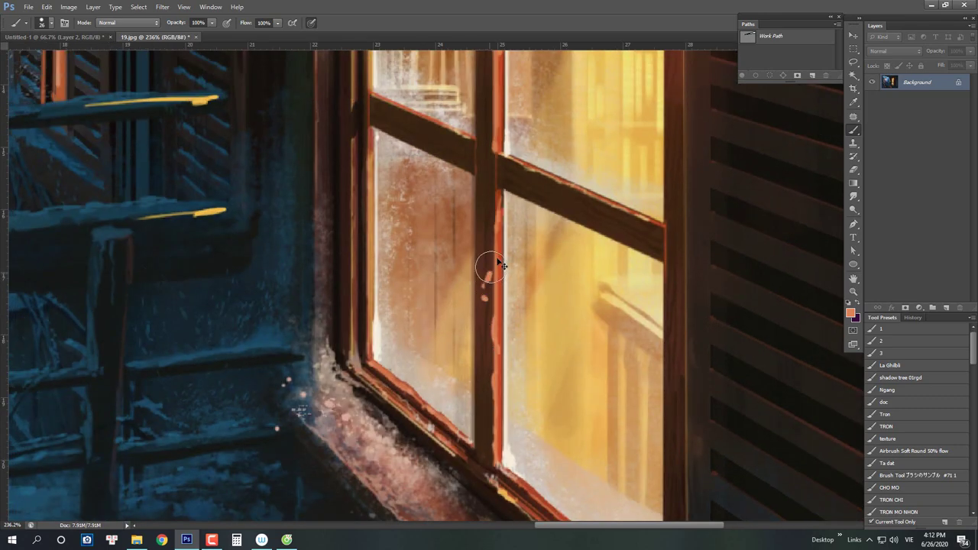
Review the detailed brush tip settings, close them and return to the Untitled-1 document.
{"action": "left_click_drag", "start_coordinate": [491, 233], "coordinate": [460, 262]}
{"action": "key", "text": "F5"}
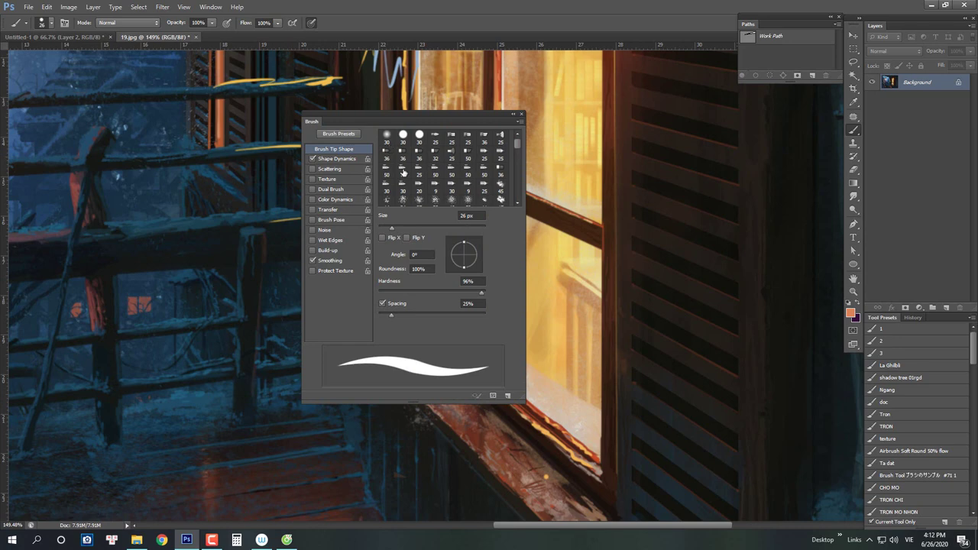
{"action": "left_click", "coordinate": [522, 113]}
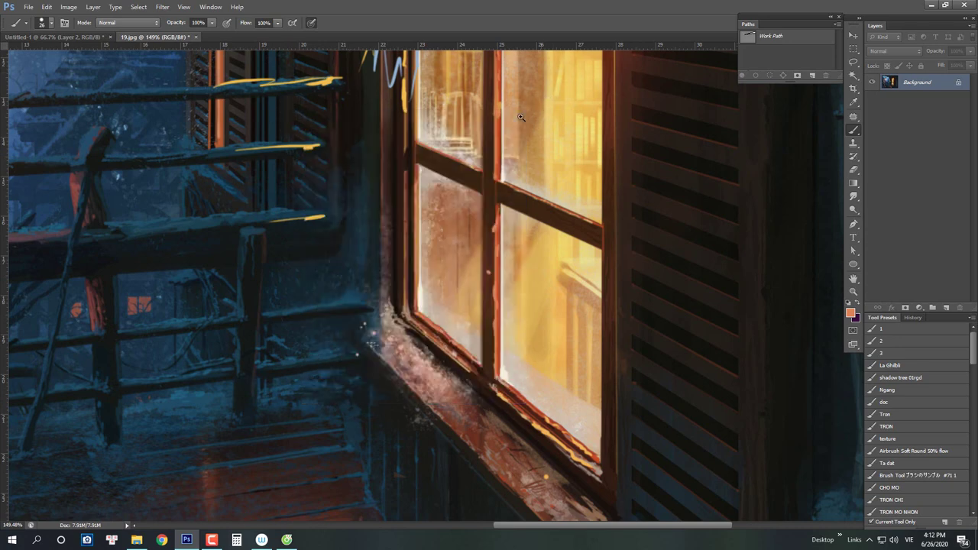
{"action": "left_click_drag", "start_coordinate": [537, 107], "coordinate": [520, 111]}
{"action": "key", "text": "v"}
{"action": "left_click", "coordinate": [92, 36]}
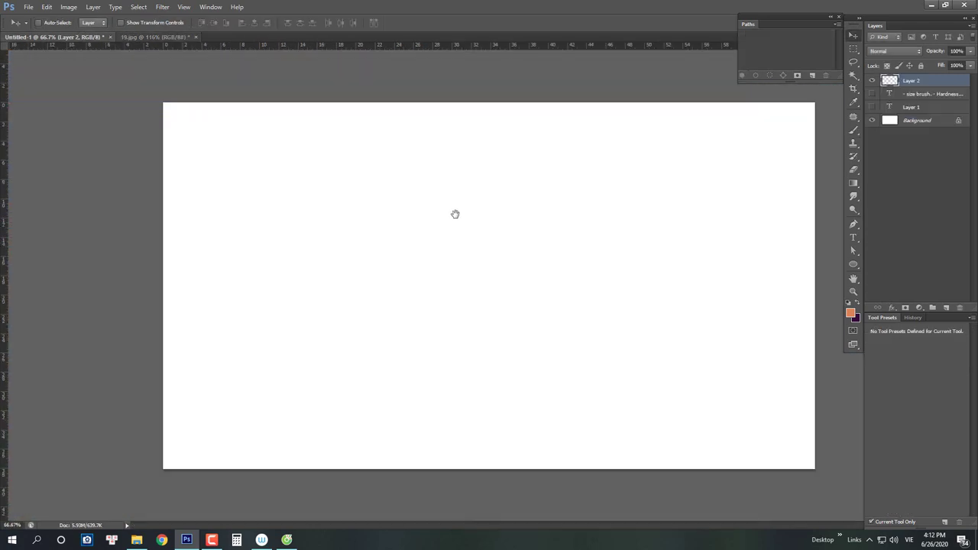
{"action": "scroll", "coordinate": [555, 216], "scroll_direction": "up", "scroll_amount": 2}
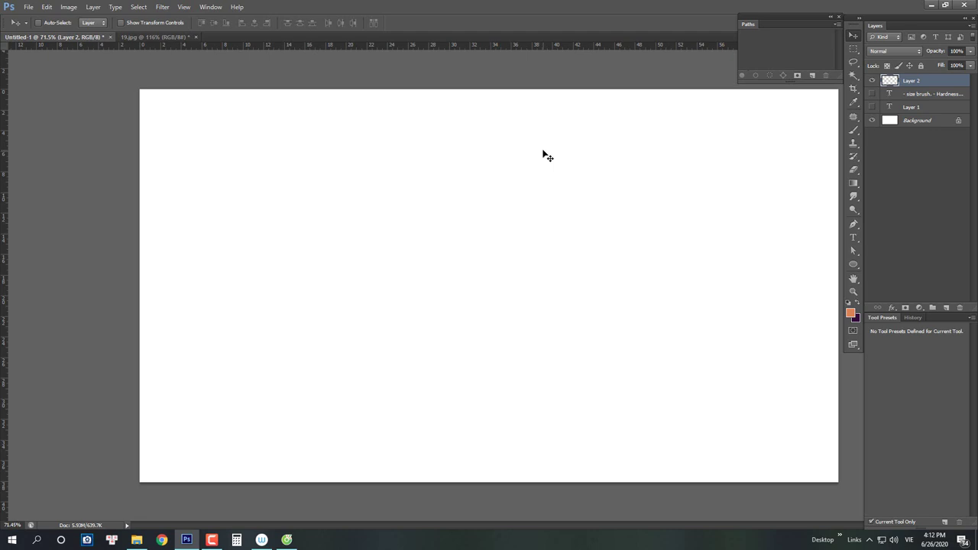
{"action": "scroll", "coordinate": [489, 187], "scroll_direction": "up", "scroll_amount": 1}
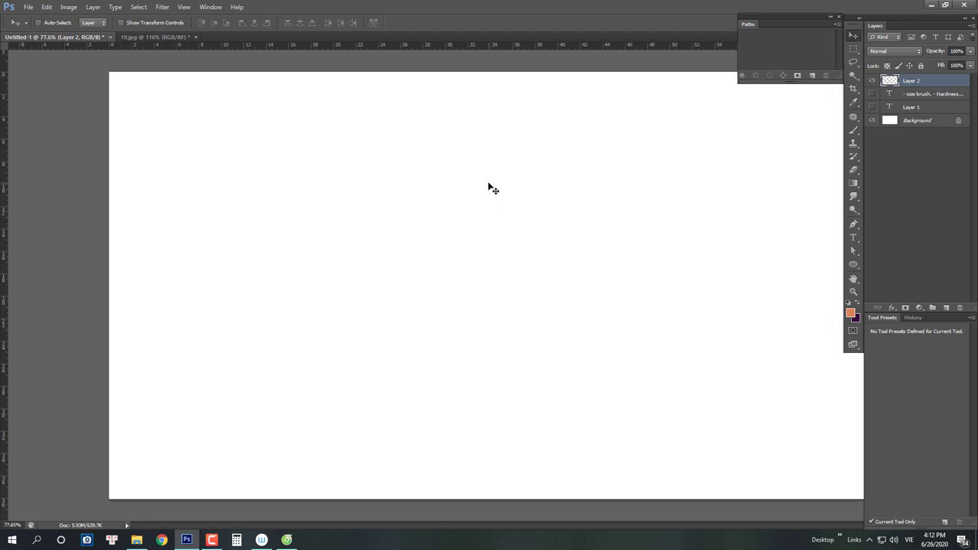
{"action": "scroll", "coordinate": [549, 172], "scroll_direction": "down", "scroll_amount": 1}
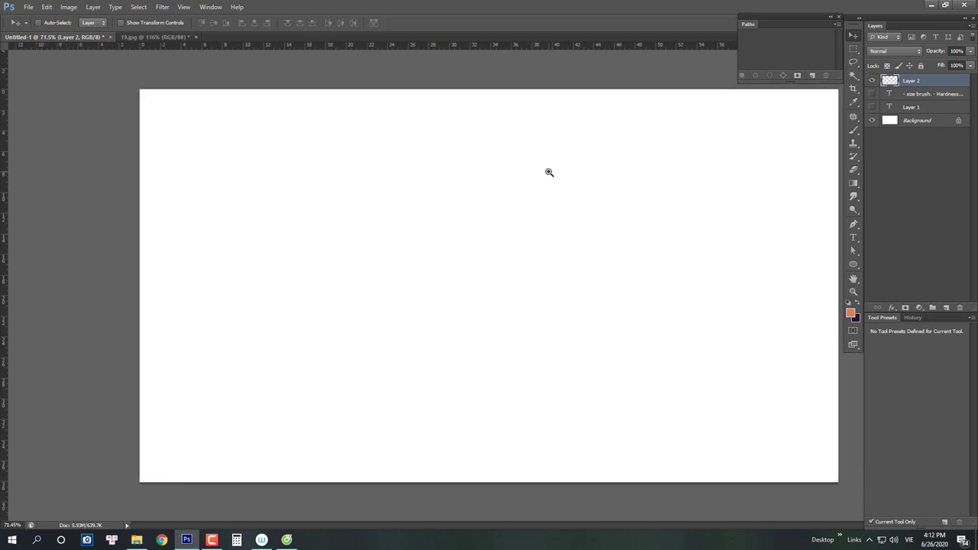
{"action": "scroll", "coordinate": [600, 218], "scroll_direction": "up", "scroll_amount": 2}
{"action": "scroll", "coordinate": [579, 216], "scroll_direction": "down", "scroll_amount": 1}
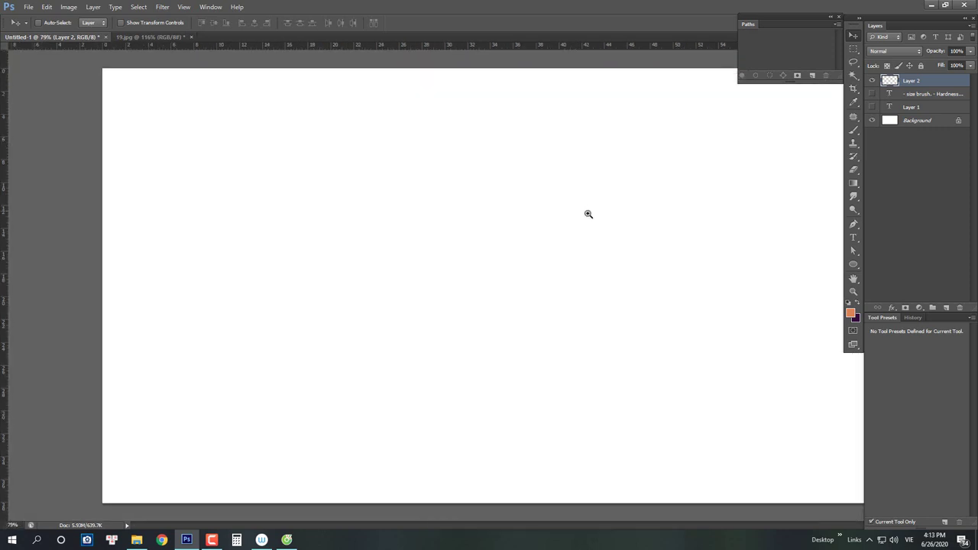
Activate the Brush tool, review the brush presets and resize the brush on the canvas to 124 px.
{"action": "key", "text": "b"}
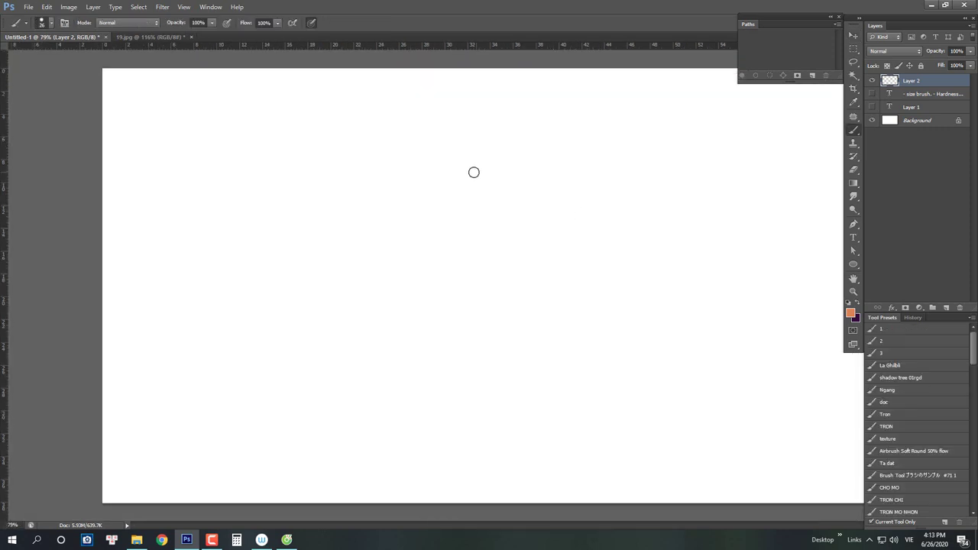
{"action": "right_click", "coordinate": [344, 206]}
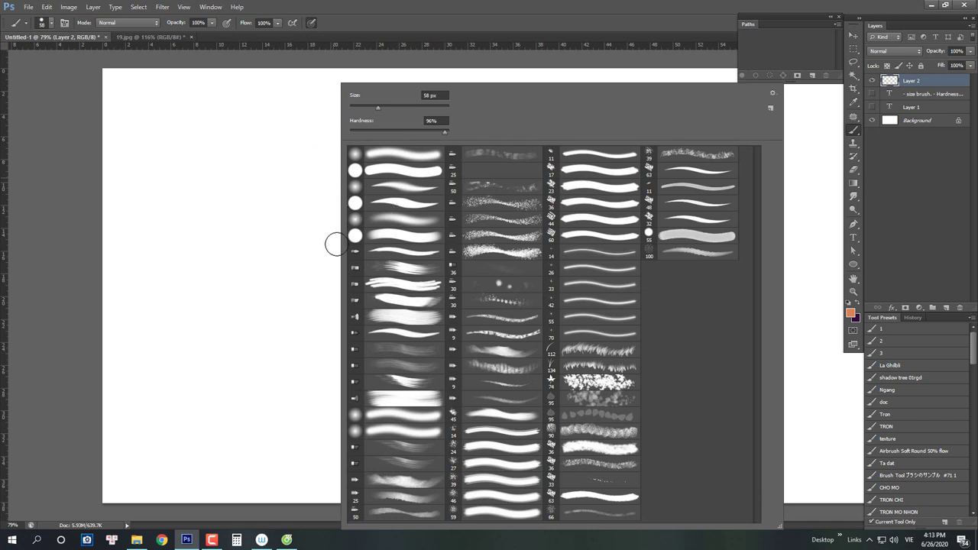
{"action": "right_click", "coordinate": [293, 212], "text": "alt"}
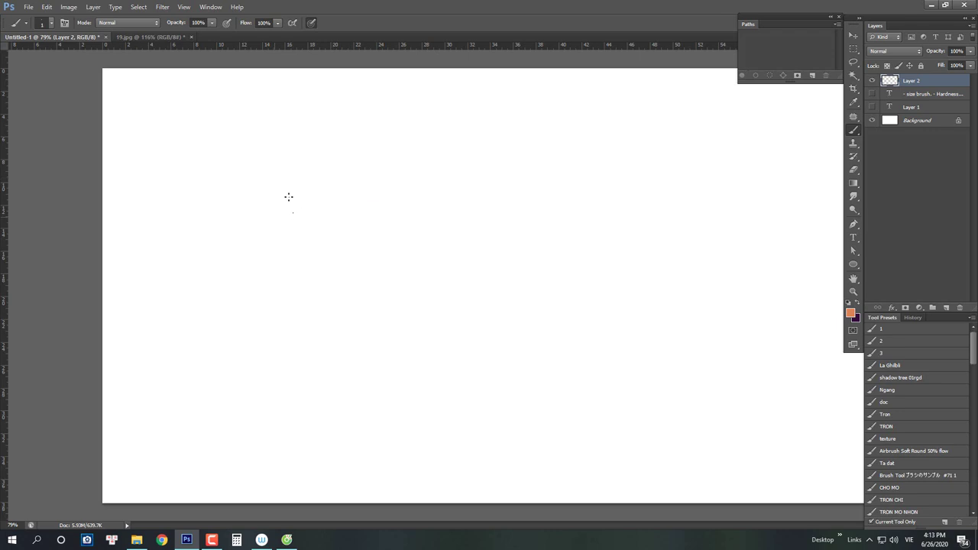
{"action": "left_click", "coordinate": [52, 24]}
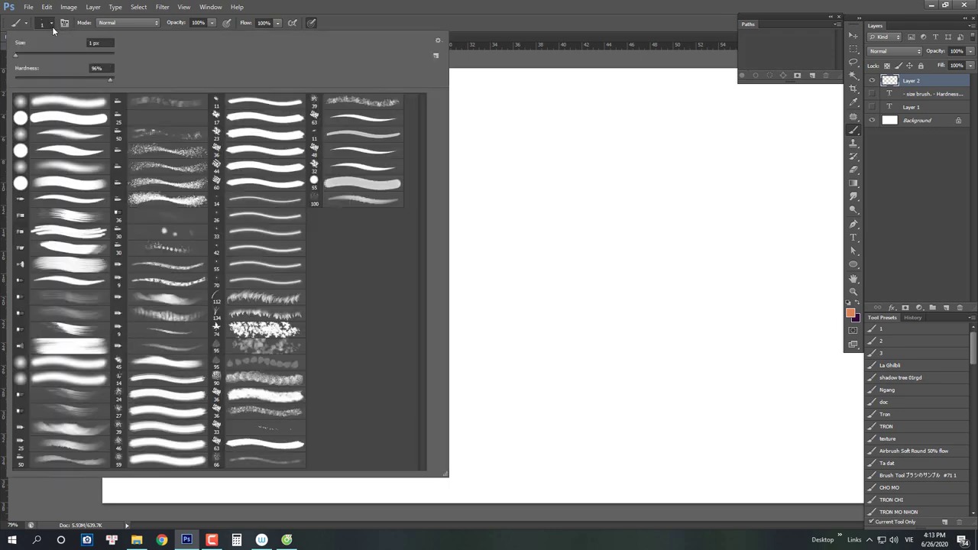
{"action": "right_click", "coordinate": [541, 166], "text": "alt"}
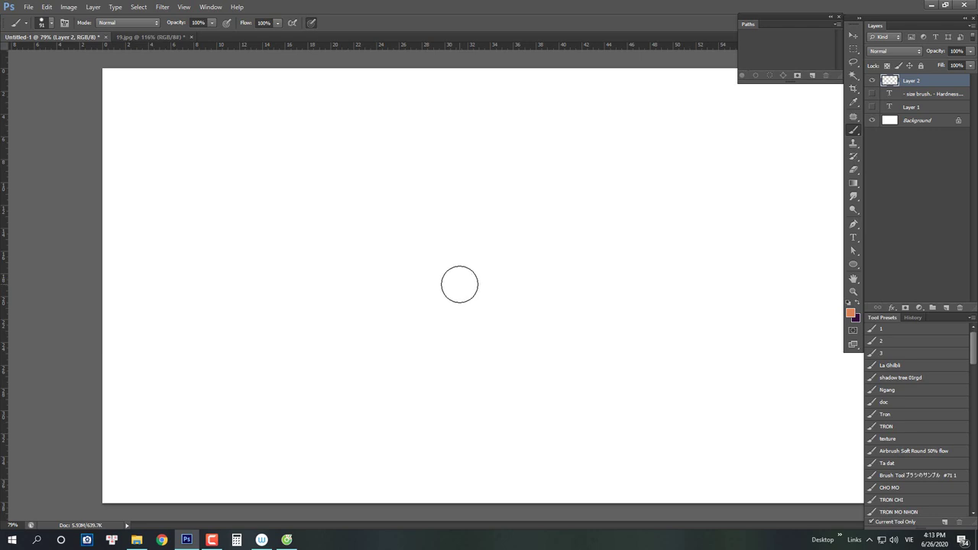
{"action": "right_click", "coordinate": [378, 168], "text": "alt"}
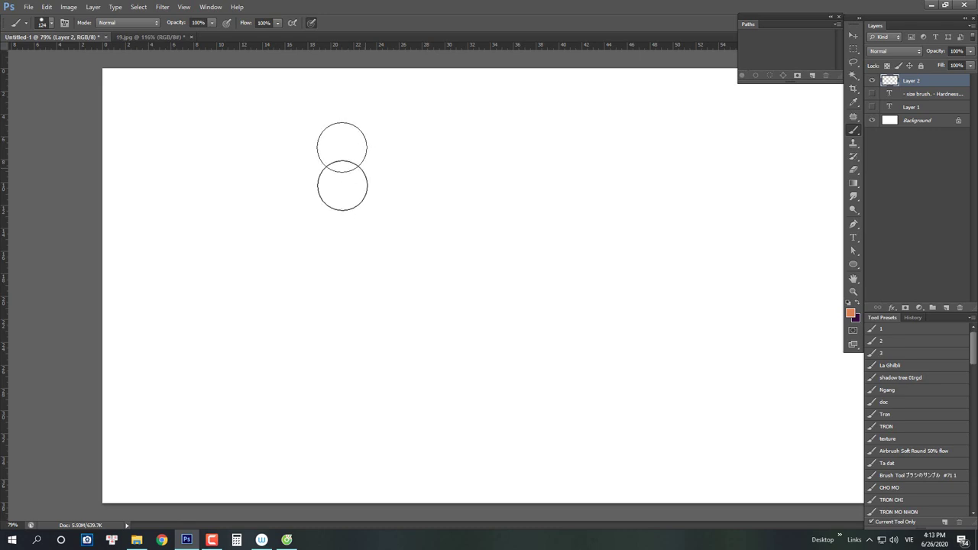
{"action": "mouse_move", "coordinate": [540, 161]}
{"action": "left_mouse_down"}
{"action": "mouse_move", "coordinate": [537, 174]}
{"action": "mouse_move", "coordinate": [503, 143]}
{"action": "mouse_move", "coordinate": [515, 192]}
{"action": "left_mouse_up"}
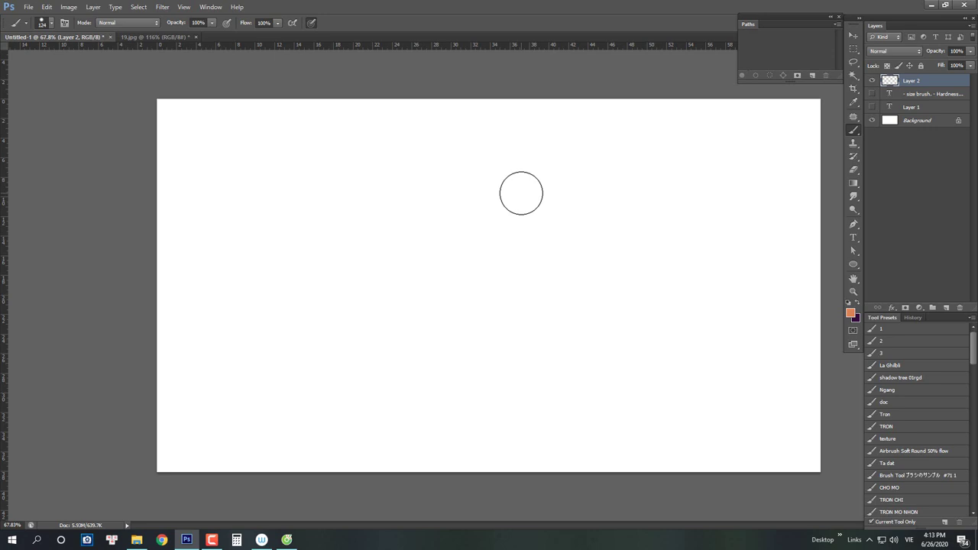
{"action": "left_click_drag", "start_coordinate": [522, 240], "coordinate": [523, 176]}
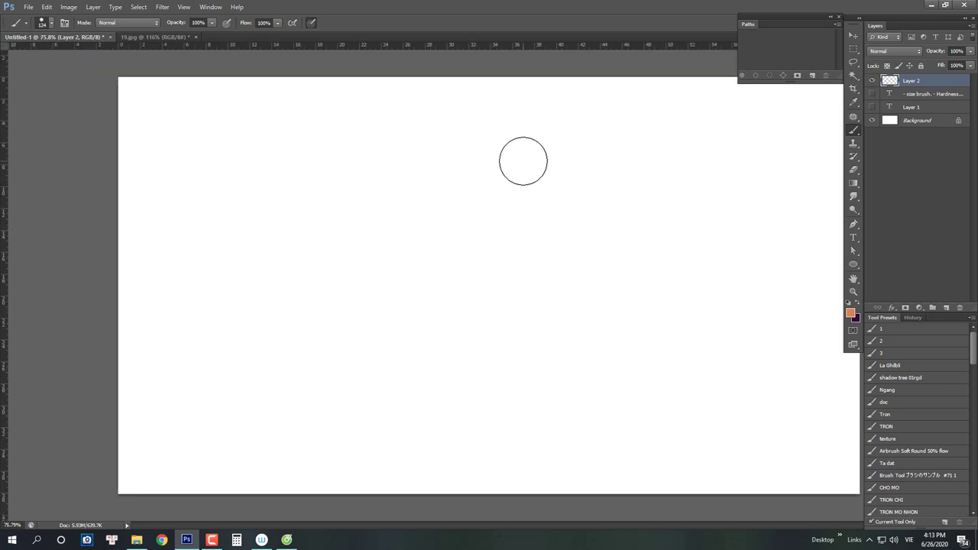
Choose the Hard Round brush preset and enlarge the brush to 210 px.
{"action": "right_click", "coordinate": [510, 197]}
{"action": "left_click", "coordinate": [357, 117]}
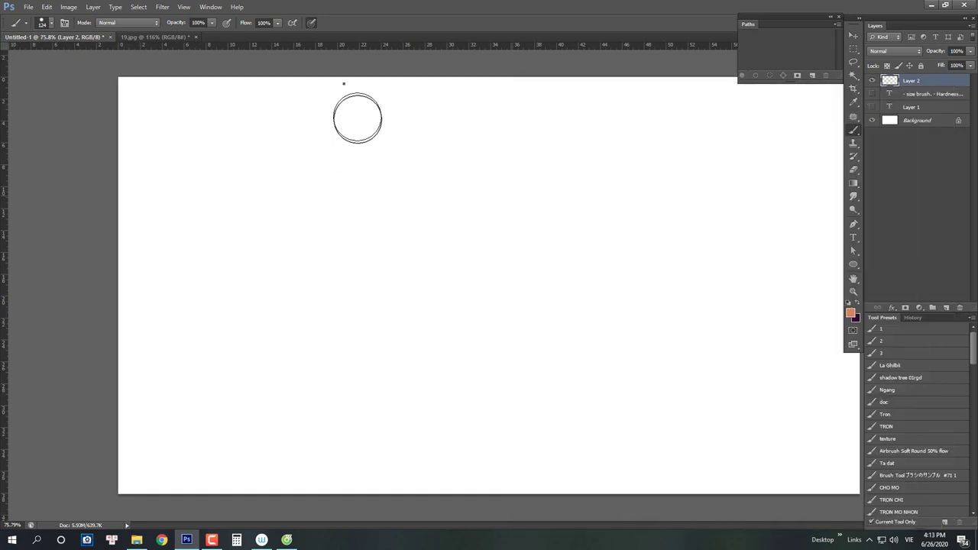
{"action": "right_click", "coordinate": [344, 84]}
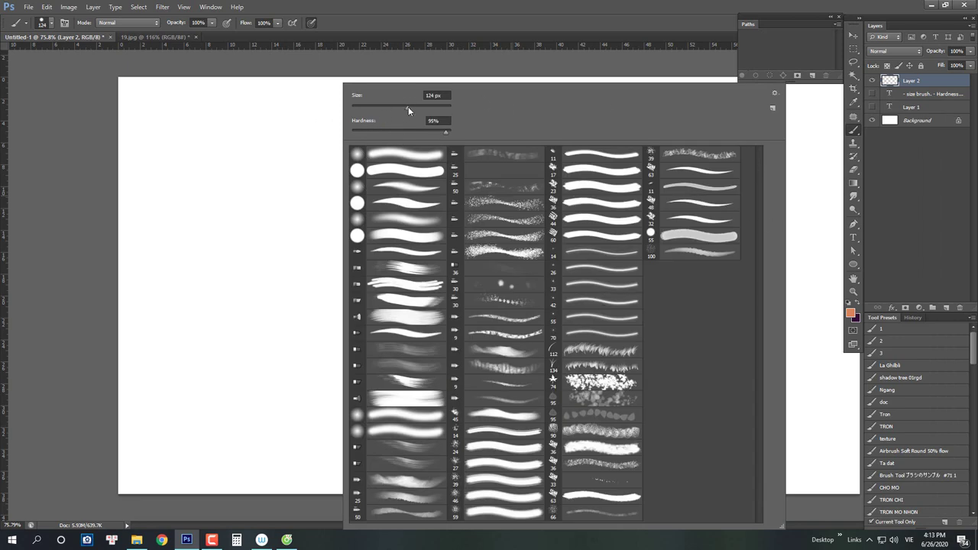
{"action": "mouse_move", "coordinate": [408, 107]}
{"action": "left_mouse_down"}
{"action": "mouse_move", "coordinate": [359, 108]}
{"action": "mouse_move", "coordinate": [396, 121]}
{"action": "mouse_move", "coordinate": [379, 154]}
{"action": "left_mouse_up"}
{"action": "left_click", "coordinate": [404, 167]}
{"action": "left_click", "coordinate": [286, 145]}
{"action": "right_click", "coordinate": [381, 155]}
{"action": "mouse_move", "coordinate": [283, 166]}
{"action": "left_mouse_down"}
{"action": "mouse_move", "coordinate": [308, 169]}
{"action": "mouse_move", "coordinate": [324, 207]}
{"action": "left_mouse_up"}
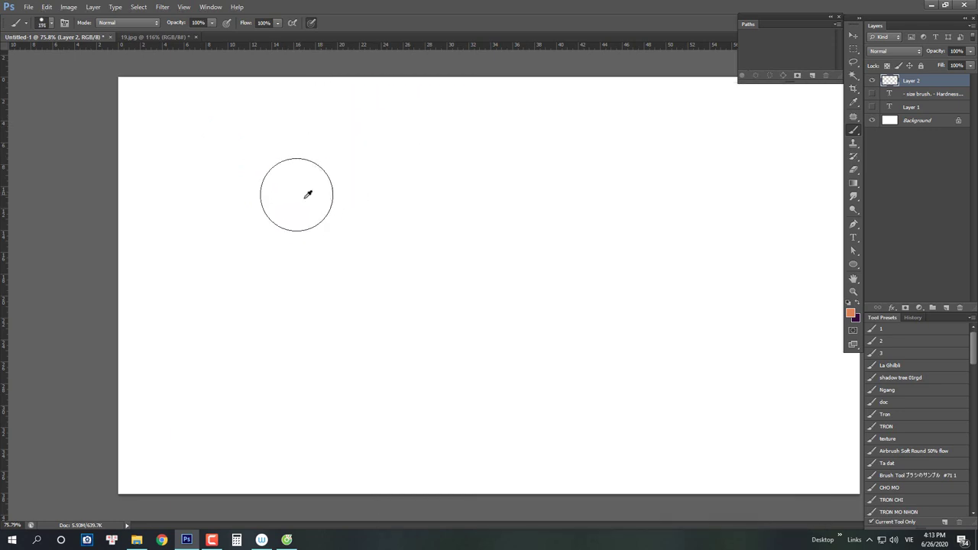
Vary the brush size, shrinking it to a few pixels and enlarging it again to 156 px.
{"action": "right_click", "coordinate": [398, 128]}
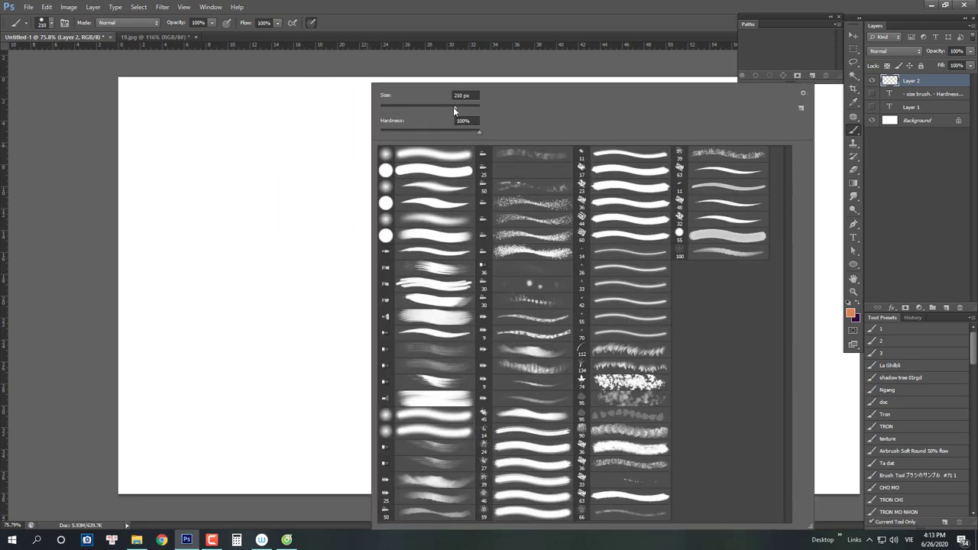
{"action": "left_click_drag", "start_coordinate": [457, 106], "coordinate": [395, 113]}
{"action": "mouse_move", "coordinate": [405, 110]}
{"action": "left_mouse_down"}
{"action": "mouse_move", "coordinate": [463, 108]}
{"action": "mouse_move", "coordinate": [392, 109]}
{"action": "left_mouse_up"}
{"action": "right_click", "coordinate": [325, 151], "text": "alt"}
{"action": "right_click", "coordinate": [366, 120]}
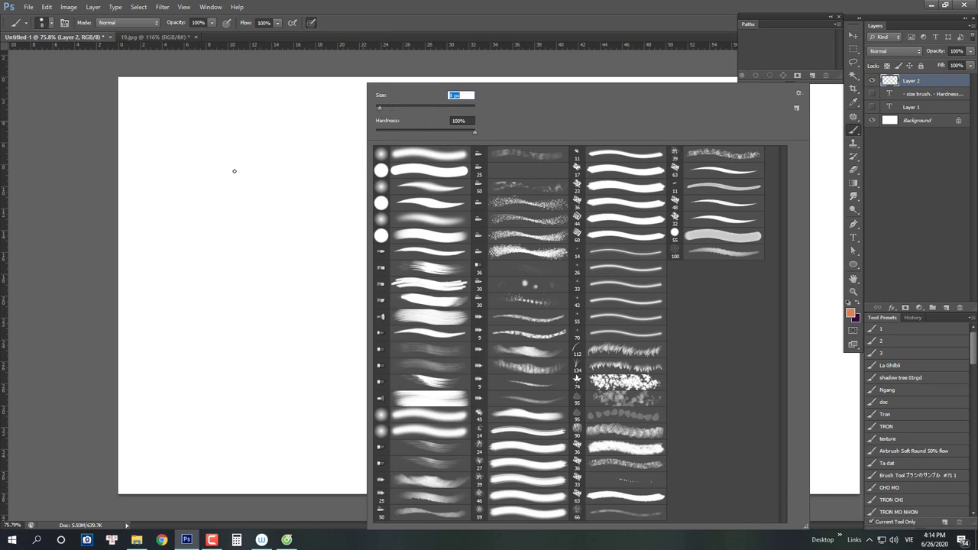
{"action": "left_click_drag", "start_coordinate": [406, 107], "coordinate": [407, 107]}
{"action": "left_click_drag", "start_coordinate": [431, 109], "coordinate": [469, 112]}
{"action": "mouse_move", "coordinate": [369, 110]}
{"action": "left_mouse_down"}
{"action": "mouse_move", "coordinate": [450, 113]}
{"action": "mouse_move", "coordinate": [404, 111]}
{"action": "left_mouse_up"}
Try strokes on the canvas with the resized brush, undo them and check the brush tip settings.
{"action": "left_click_drag", "start_coordinate": [336, 171], "coordinate": [402, 167]}
{"action": "left_click_drag", "start_coordinate": [505, 200], "coordinate": [503, 202]}
{"action": "mouse_move", "coordinate": [474, 235]}
{"action": "left_mouse_down"}
{"action": "mouse_move", "coordinate": [445, 230]}
{"action": "mouse_move", "coordinate": [343, 303]}
{"action": "left_mouse_up"}
{"action": "key", "text": "ctrl+z"}
{"action": "key", "text": "F5"}
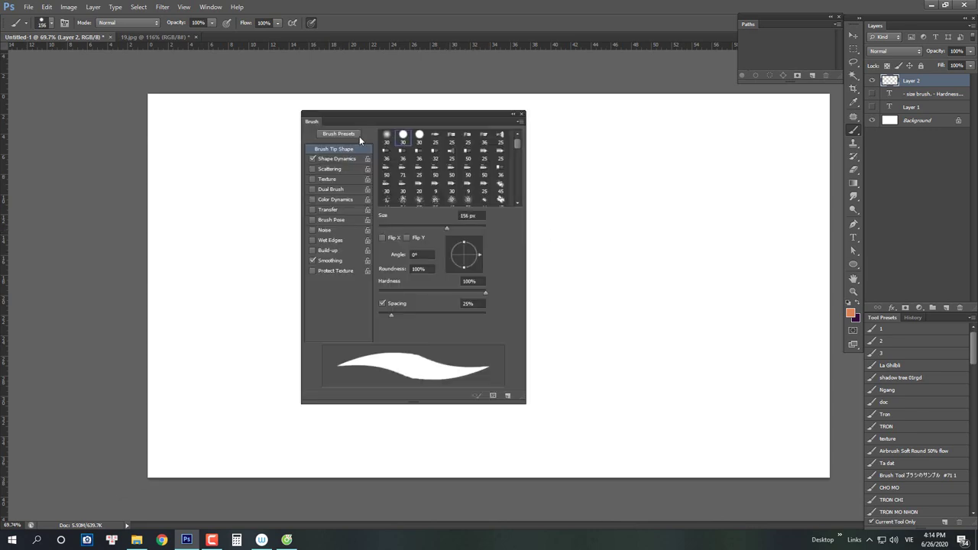
{"action": "key", "text": "F5"}
Paint two trial strokes, set the foreground color to black and undo the strokes.
{"action": "left_click_drag", "start_coordinate": [565, 174], "coordinate": [430, 240]}
{"action": "left_click_drag", "start_coordinate": [489, 188], "coordinate": [445, 228]}
{"action": "left_click_drag", "start_coordinate": [450, 223], "coordinate": [426, 290]}
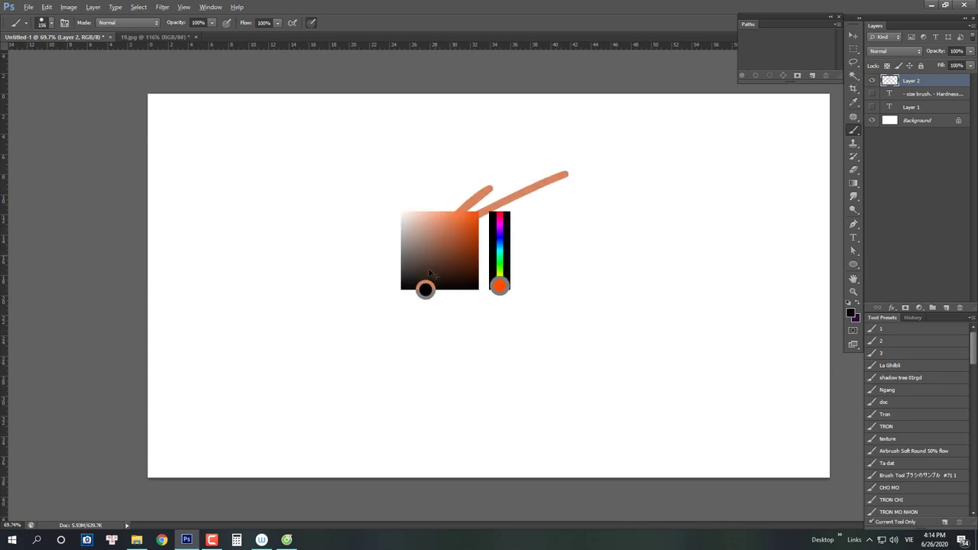
{"action": "key", "text": "ctrl+alt+z"}
{"action": "key", "text": "ctrl+alt+z"}
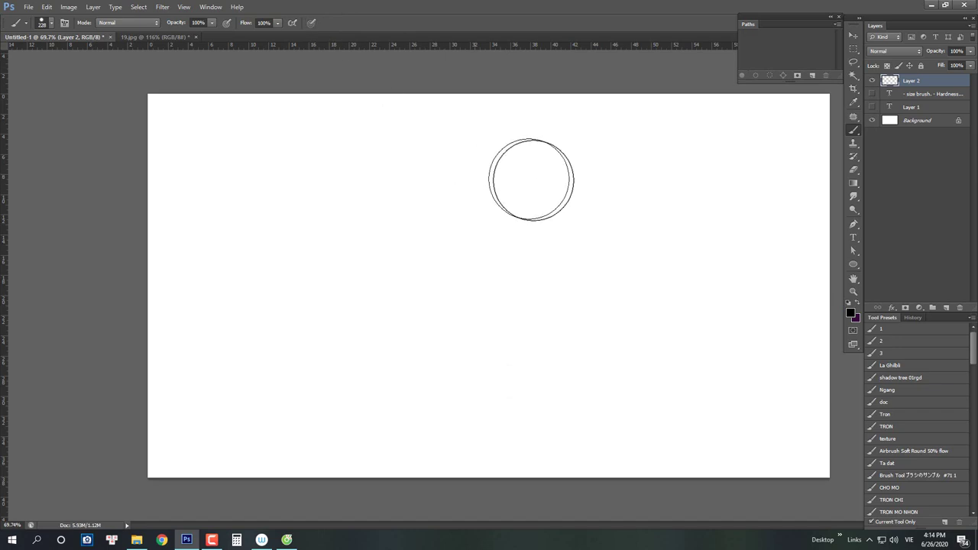
Cover most of the canvas with broad black strokes, using a 228 px brush reduced to 199 px.
{"action": "left_click_drag", "start_coordinate": [530, 179], "coordinate": [363, 256]}
{"action": "left_click_drag", "start_coordinate": [434, 163], "coordinate": [311, 234]}
{"action": "mouse_move", "coordinate": [549, 217]}
{"action": "left_mouse_down"}
{"action": "mouse_move", "coordinate": [581, 299]}
{"action": "mouse_move", "coordinate": [570, 300]}
{"action": "left_mouse_up"}
{"action": "right_click", "coordinate": [614, 196], "text": "alt"}
{"action": "left_click_drag", "start_coordinate": [622, 133], "coordinate": [349, 146]}
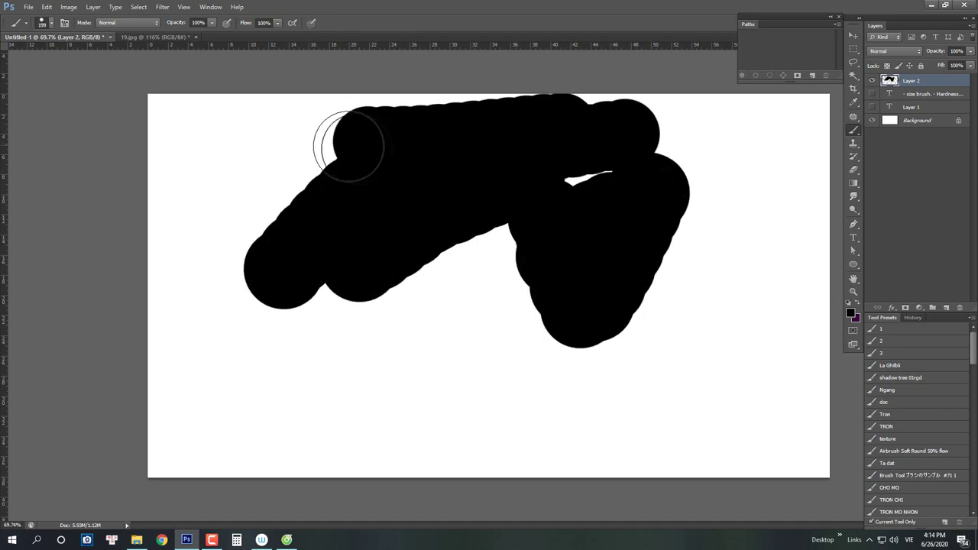
{"action": "left_click", "coordinate": [287, 540]}
{"action": "key", "text": "alt+Tab"}
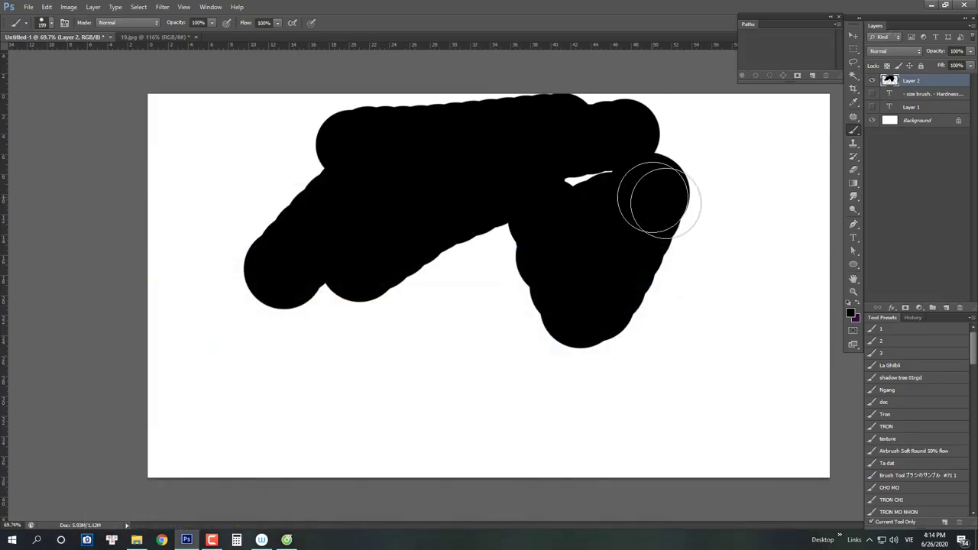
{"action": "mouse_move", "coordinate": [655, 192]}
{"action": "left_mouse_down"}
{"action": "mouse_move", "coordinate": [680, 210]}
{"action": "mouse_move", "coordinate": [350, 175]}
{"action": "mouse_move", "coordinate": [489, 328]}
{"action": "mouse_move", "coordinate": [605, 168]}
{"action": "left_mouse_up"}
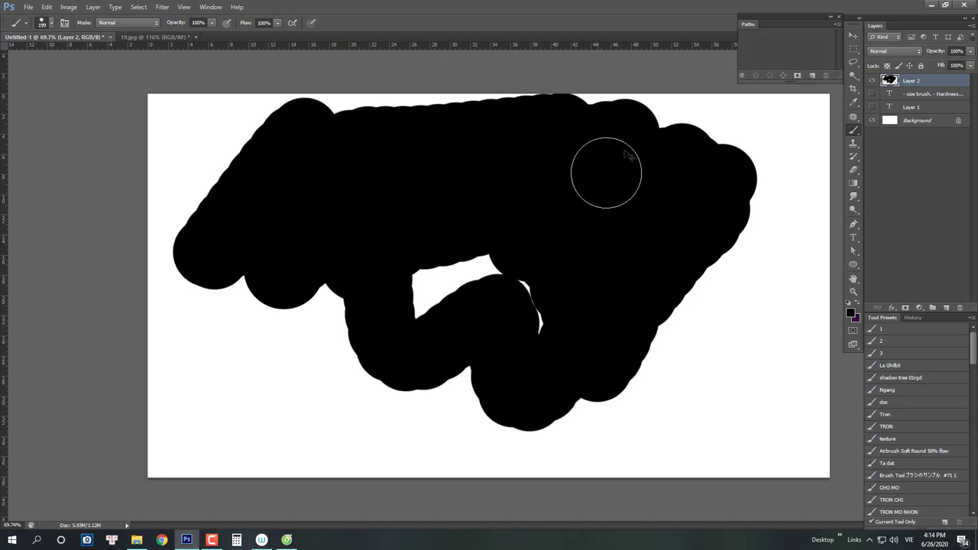
Undo all the broad black strokes to clear the layer.
{"action": "key", "text": "ctrl+z"}
{"action": "key", "text": "ctrl+alt+z"}
{"action": "key", "text": "ctrl+alt+z"}
{"action": "key", "text": "ctrl+alt+z"}
{"action": "key", "text": "ctrl+alt+z"}
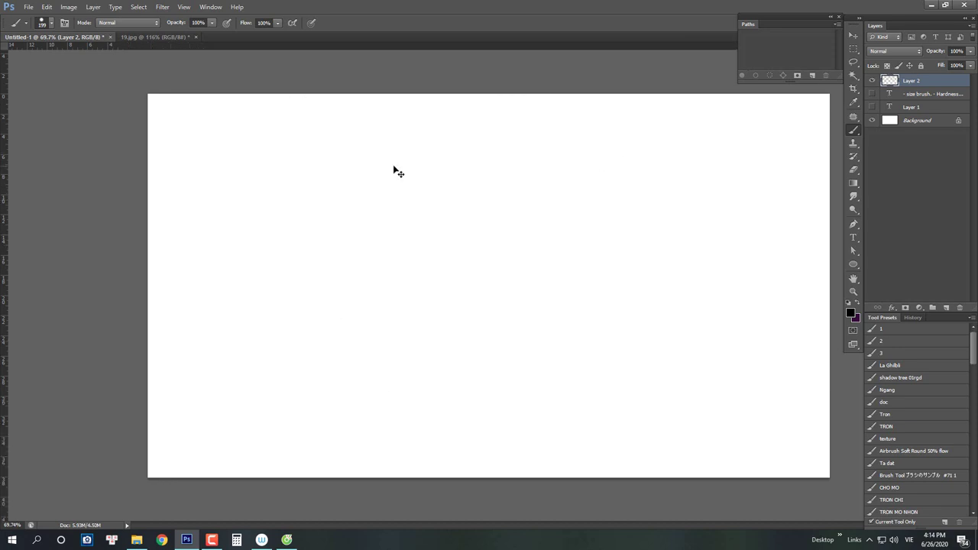
Undo the trial stroke, set the brush size to 27 px and paint a thin horizontal line near the canvas's upper edge.
{"action": "left_click_drag", "start_coordinate": [487, 165], "coordinate": [298, 261]}
{"action": "right_click", "coordinate": [472, 181]}
{"action": "left_click_drag", "start_coordinate": [520, 107], "coordinate": [493, 107]}
{"action": "key", "text": "ctrl+z"}
{"action": "left_click_drag", "start_coordinate": [607, 139], "coordinate": [270, 139]}
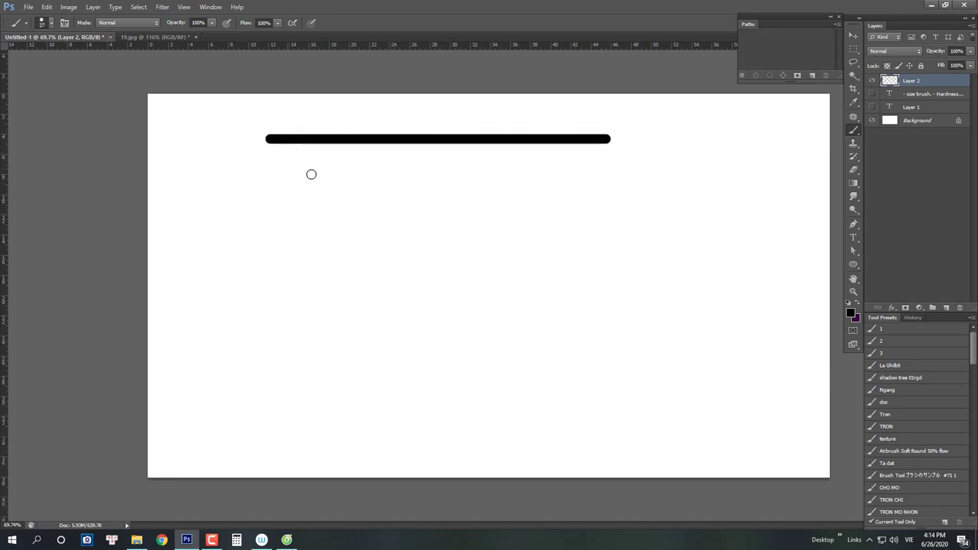
Set the brush hardness to 85% and display the presets as Large Thumbnail after trying Small Thumbnail and Small List.
{"action": "right_click", "coordinate": [391, 169]}
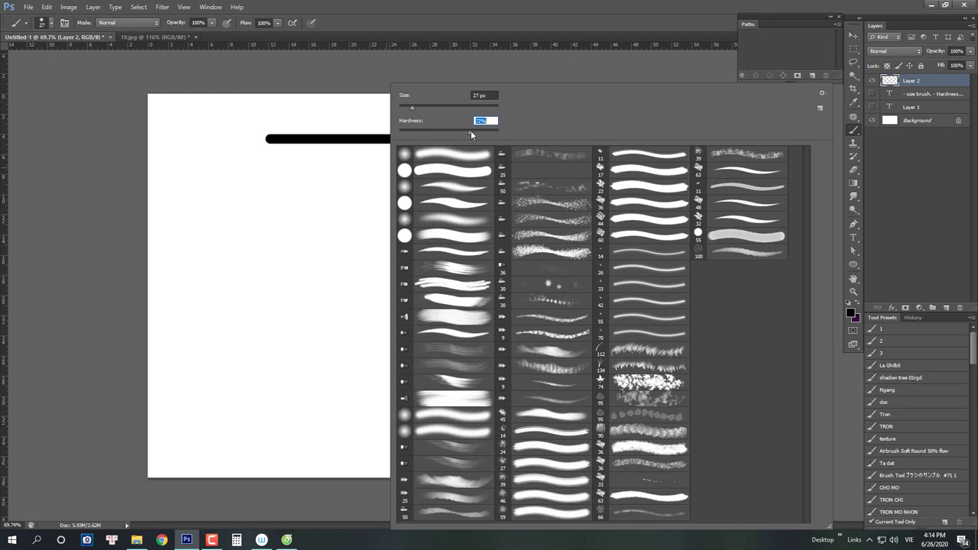
{"action": "left_click_drag", "start_coordinate": [471, 130], "coordinate": [483, 131]}
{"action": "left_click", "coordinate": [822, 93]}
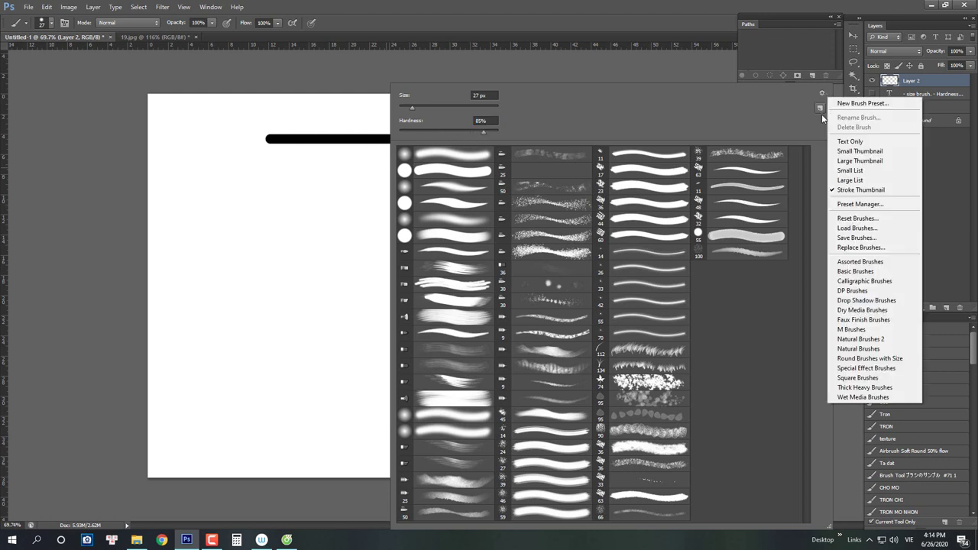
{"action": "left_click", "coordinate": [864, 145]}
{"action": "left_click", "coordinate": [823, 108]}
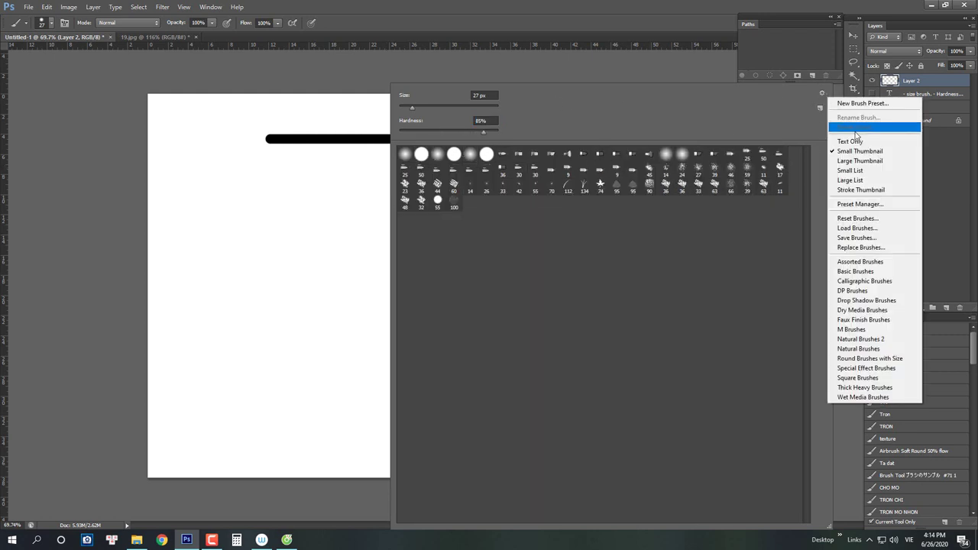
{"action": "left_click", "coordinate": [864, 169]}
{"action": "left_click", "coordinate": [822, 92]}
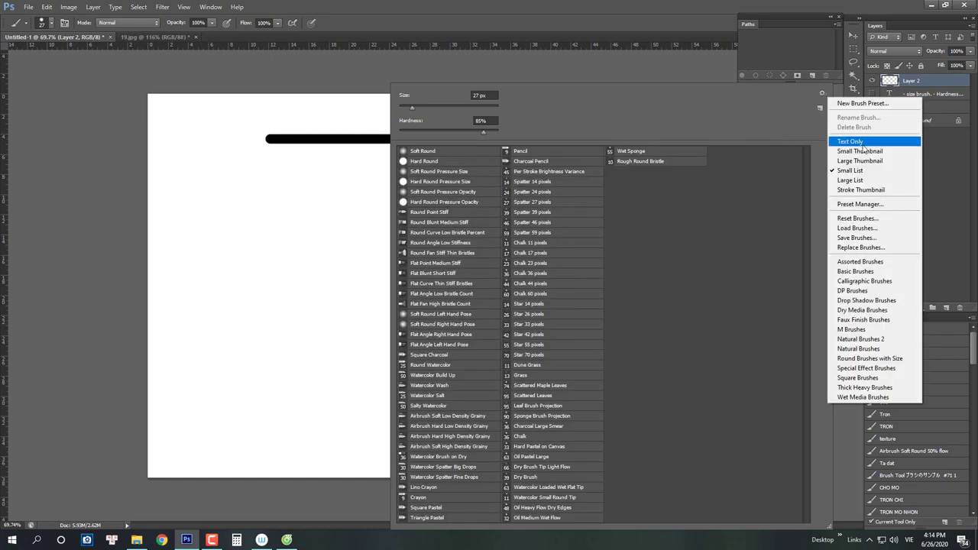
{"action": "left_click", "coordinate": [863, 145]}
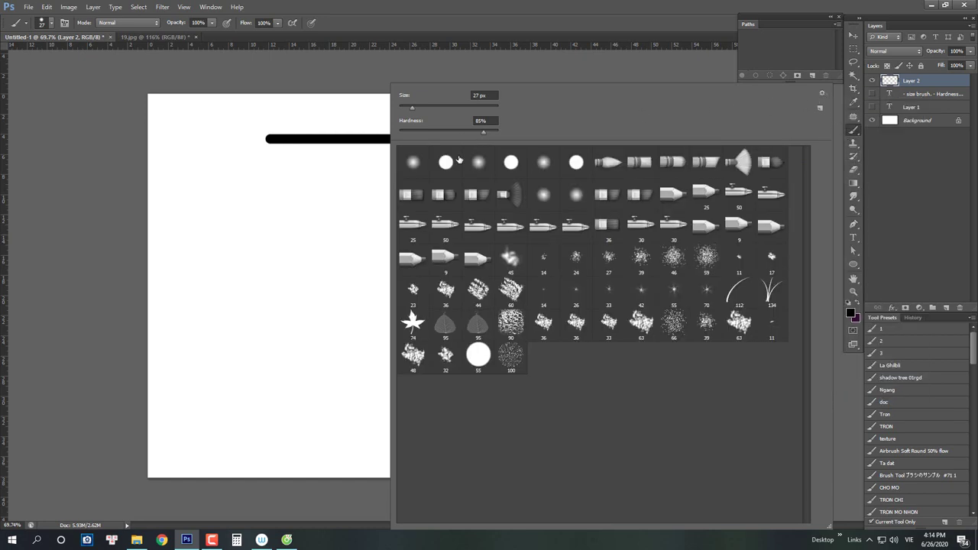
Enlarge the brush to 174 px and paint a straight, thick hard-edged horizontal stroke across the middle of the canvas.
{"action": "right_click", "coordinate": [336, 194], "text": "alt"}
{"action": "left_click_drag", "start_coordinate": [323, 266], "coordinate": [601, 243]}
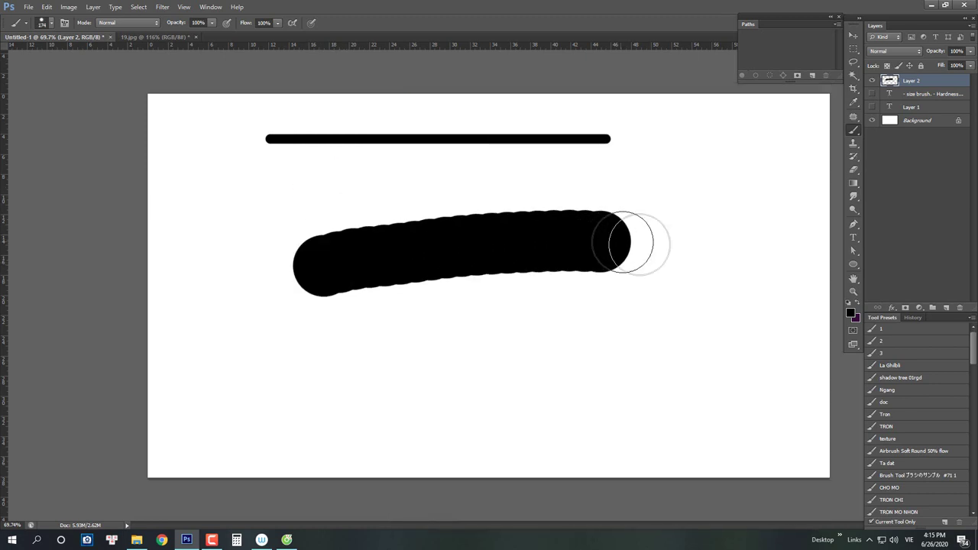
{"action": "key", "text": "ctrl+z"}
{"action": "left_click_drag", "start_coordinate": [691, 243], "coordinate": [250, 260]}
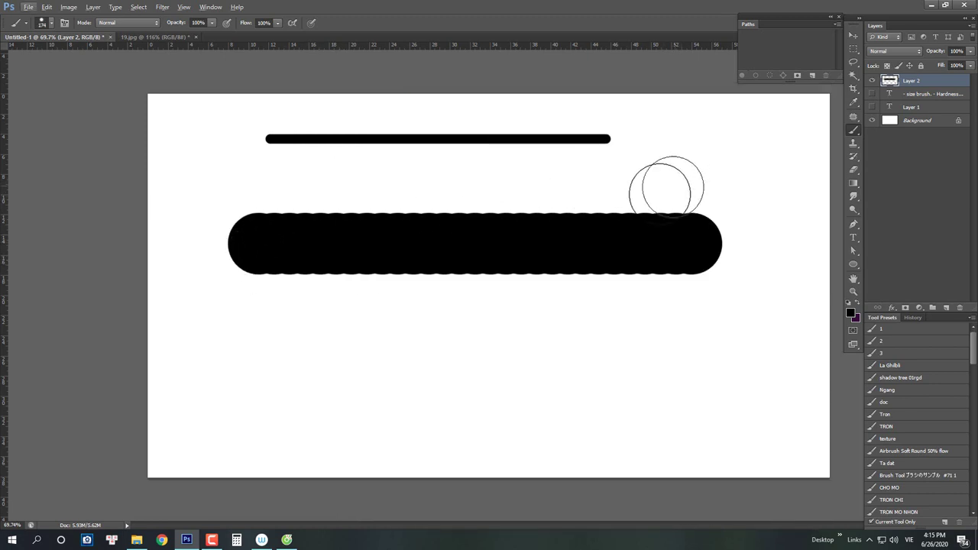
Soften the 174 px brush, try a blurred horizontal stroke below the thick one and undo it.
{"action": "right_click", "coordinate": [561, 254], "text": "alt"}
{"action": "mouse_move", "coordinate": [650, 375]}
{"action": "left_mouse_down"}
{"action": "mouse_move", "coordinate": [284, 387]}
{"action": "mouse_move", "coordinate": [699, 377]}
{"action": "left_mouse_up"}
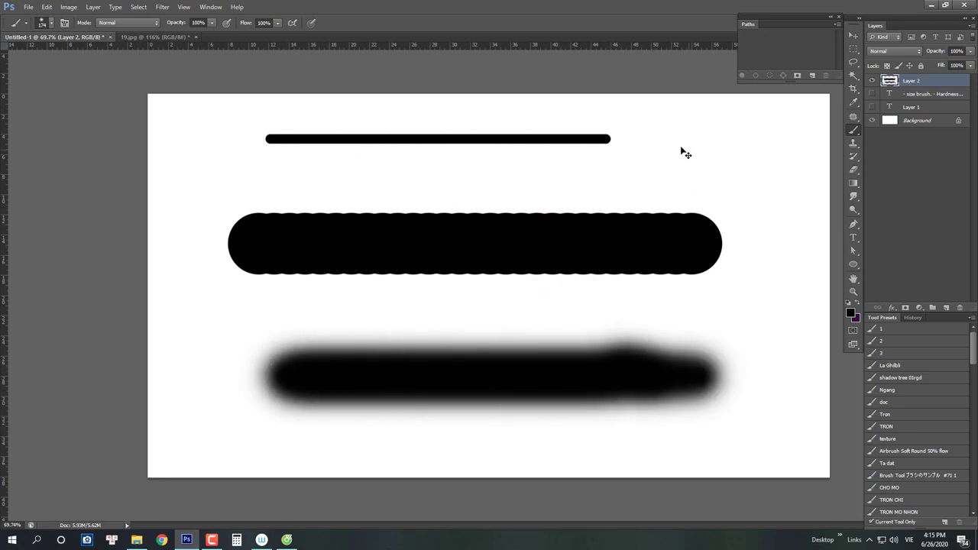
{"action": "key", "text": "ctrl+z"}
Make the brush smaller and hard-edged and paint a horizontal stroke between the thin line and the thick stroke.
{"action": "right_click", "coordinate": [666, 163], "text": "alt"}
{"action": "right_click", "coordinate": [703, 170], "text": "alt"}
{"action": "right_click", "coordinate": [735, 172], "text": "alt"}
{"action": "left_click_drag", "start_coordinate": [731, 176], "coordinate": [255, 219]}
Lower the brush hardness, enlarge the brush to 159 px and paint a soft-edged stroke beneath the thick hard one.
{"action": "right_click", "coordinate": [464, 326]}
{"action": "right_click", "coordinate": [397, 300], "text": "alt"}
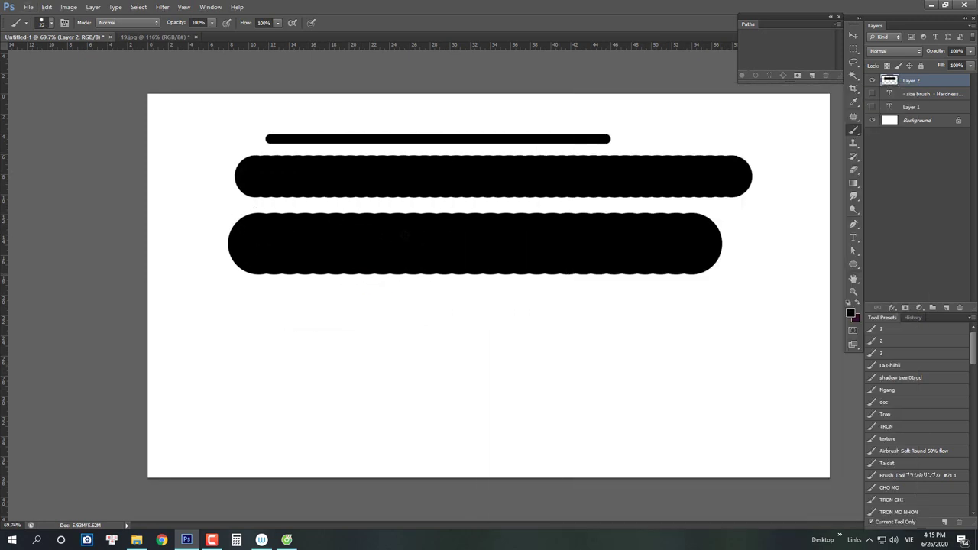
{"action": "right_click", "coordinate": [435, 168]}
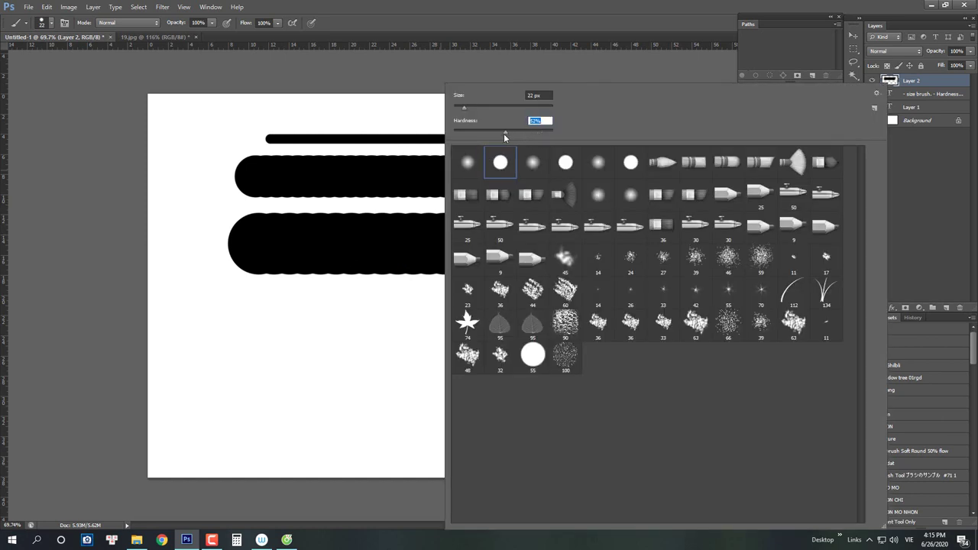
{"action": "right_click", "coordinate": [385, 279], "text": "alt"}
{"action": "right_click", "coordinate": [673, 318], "text": "alt"}
{"action": "left_click_drag", "start_coordinate": [669, 316], "coordinate": [224, 316]}
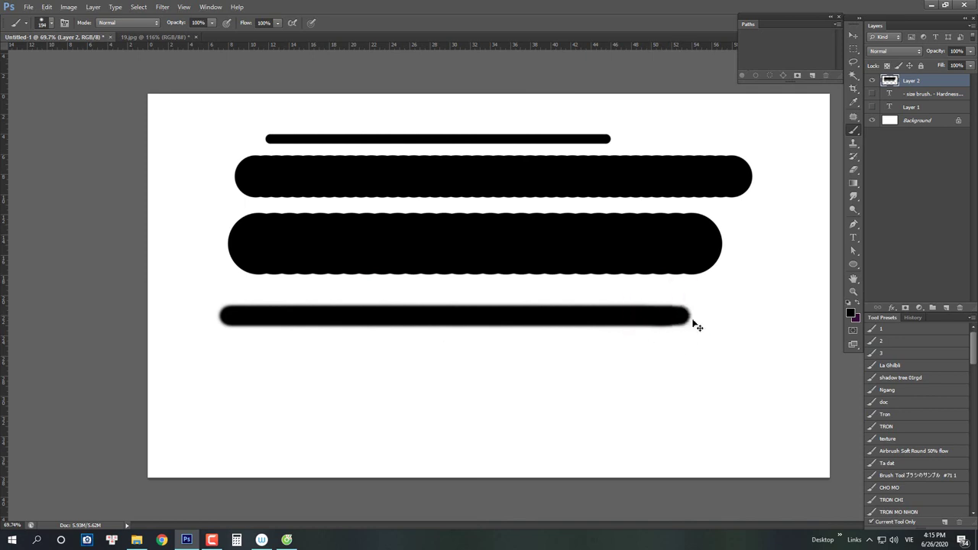
{"action": "key", "text": "ctrl+z"}
{"action": "left_click_drag", "start_coordinate": [679, 316], "coordinate": [200, 318]}
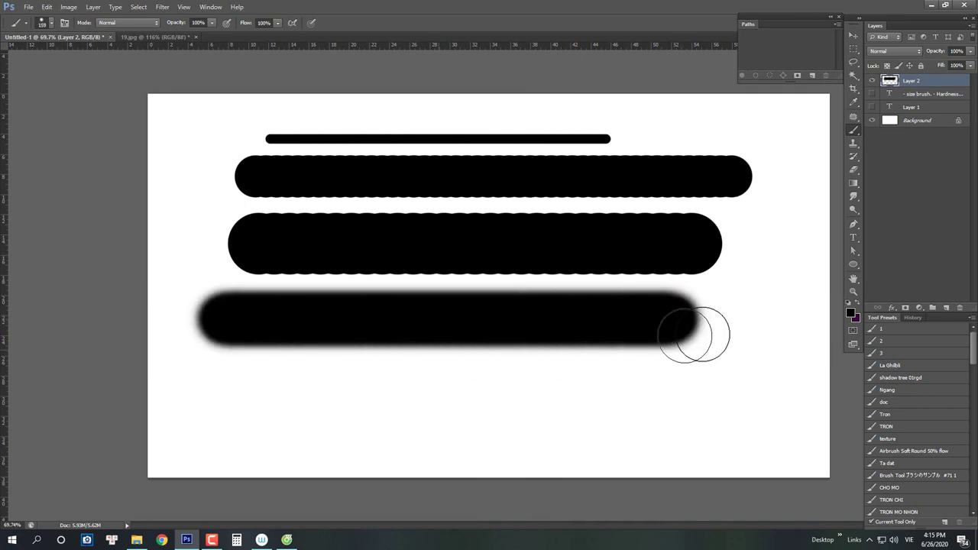
Reduce the hardness further and paint a blurrier horizontal stroke below the last one with a 160 px brush.
{"action": "right_click", "coordinate": [591, 165]}
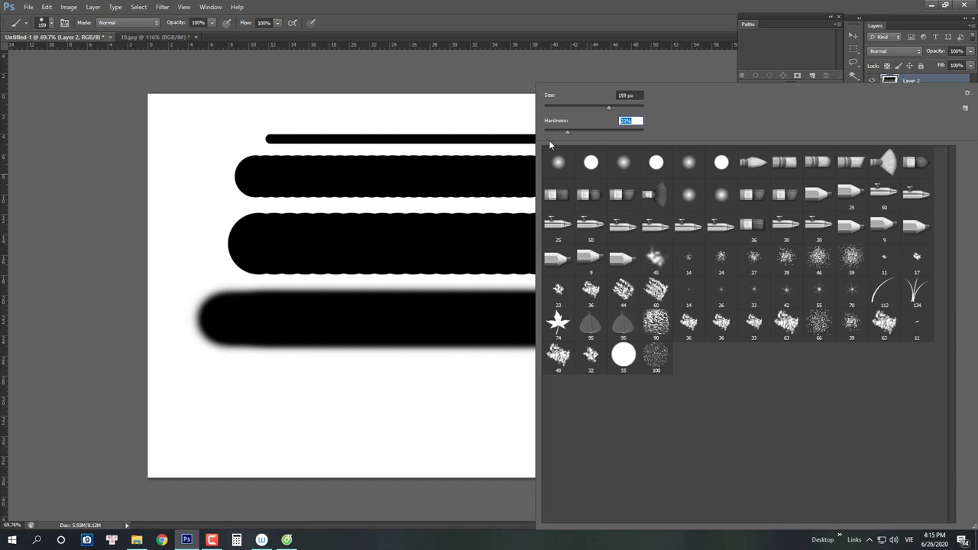
{"action": "left_click", "coordinate": [459, 268]}
{"action": "right_click", "coordinate": [683, 397], "text": "alt"}
{"action": "left_click_drag", "start_coordinate": [722, 393], "coordinate": [180, 394]}
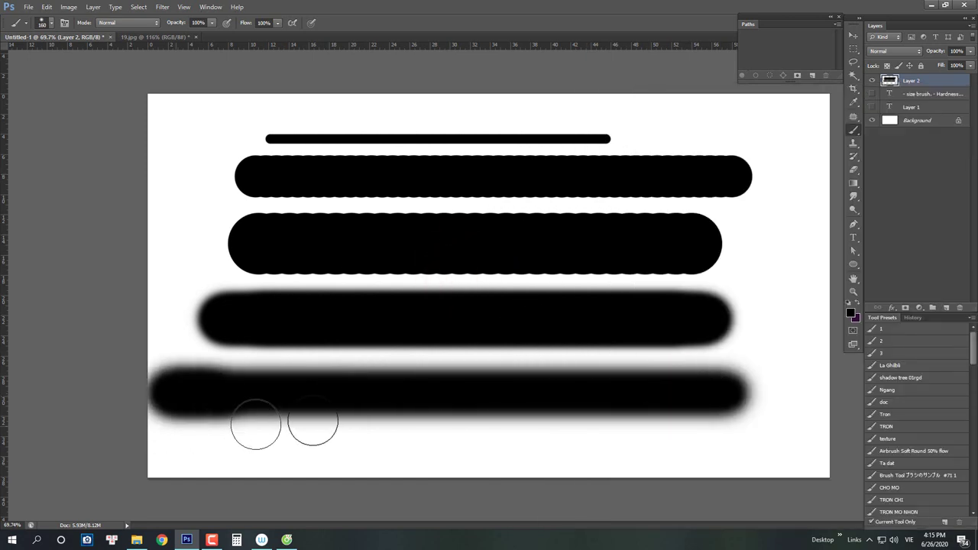
{"action": "mouse_move", "coordinate": [312, 420]}
{"action": "left_mouse_down"}
{"action": "mouse_move", "coordinate": [746, 401]}
{"action": "mouse_move", "coordinate": [690, 396]}
{"action": "mouse_move", "coordinate": [273, 433]}
{"action": "mouse_move", "coordinate": [674, 396]}
{"action": "left_mouse_up"}
{"action": "key", "text": "ctrl+z"}
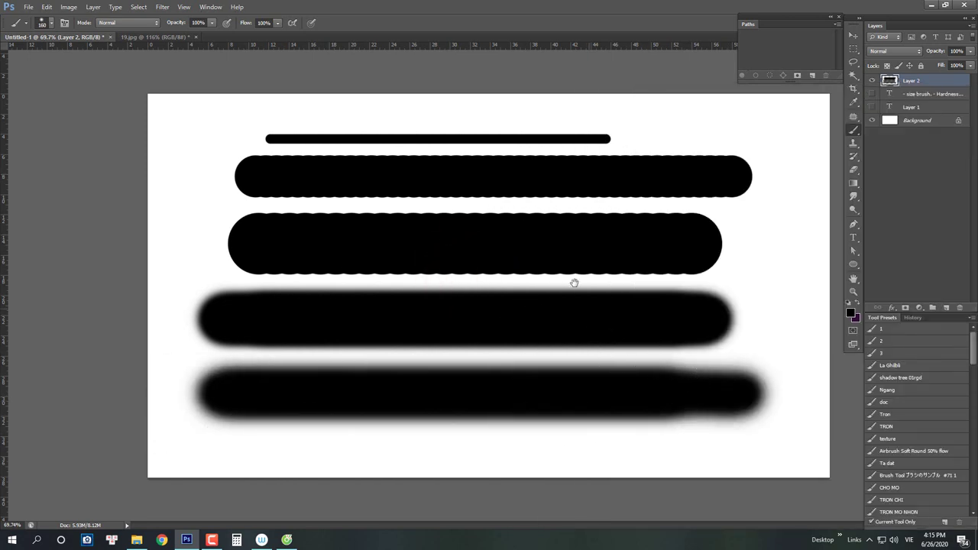
Check the brush hardness and paint a very soft horizontal stroke along the canvas's lower edge.
{"action": "right_click", "coordinate": [613, 177]}
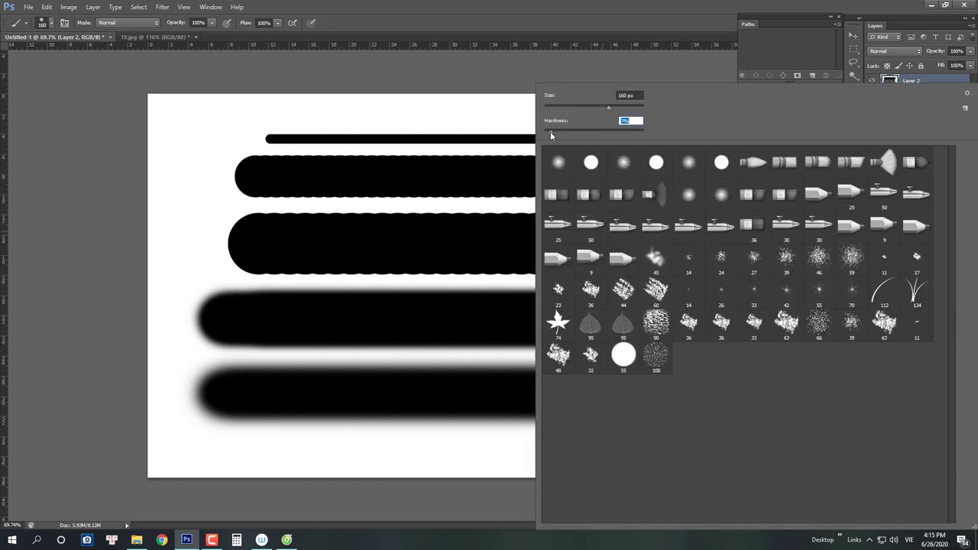
{"action": "key", "text": "Return"}
{"action": "mouse_move", "coordinate": [729, 454]}
{"action": "left_mouse_down"}
{"action": "mouse_move", "coordinate": [318, 481]}
{"action": "mouse_move", "coordinate": [197, 476]}
{"action": "mouse_move", "coordinate": [180, 455]}
{"action": "left_mouse_up"}
{"action": "key", "text": "ctrl+z"}
{"action": "mouse_move", "coordinate": [753, 459]}
{"action": "left_mouse_down"}
{"action": "mouse_move", "coordinate": [264, 499]}
{"action": "mouse_move", "coordinate": [211, 489]}
{"action": "mouse_move", "coordinate": [200, 457]}
{"action": "left_mouse_up"}
Scale down the layer with the strokes and move it up to free space at the canvas's lower edge.
{"action": "key", "text": "ctrl+0"}
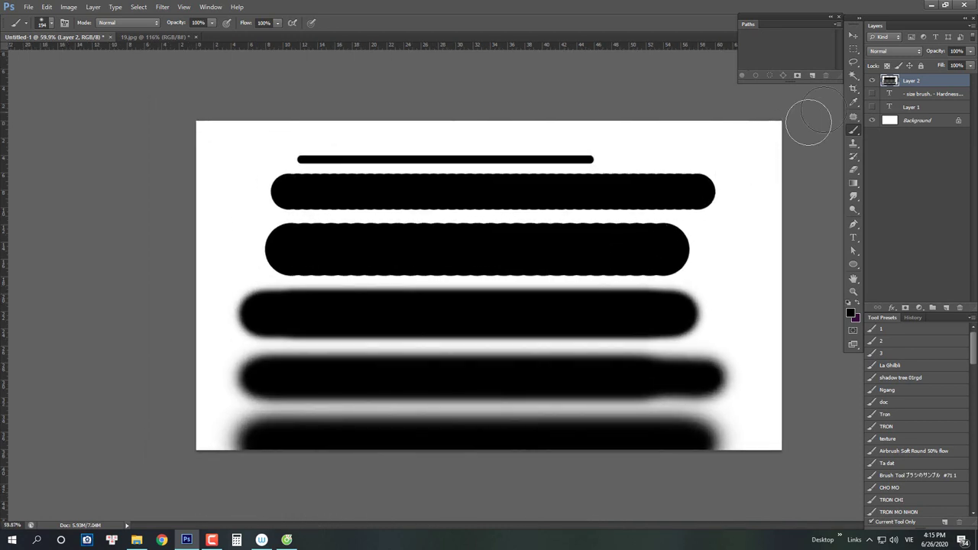
{"action": "key", "text": "ctrl+t"}
{"action": "left_click_drag", "start_coordinate": [542, 289], "coordinate": [544, 260]}
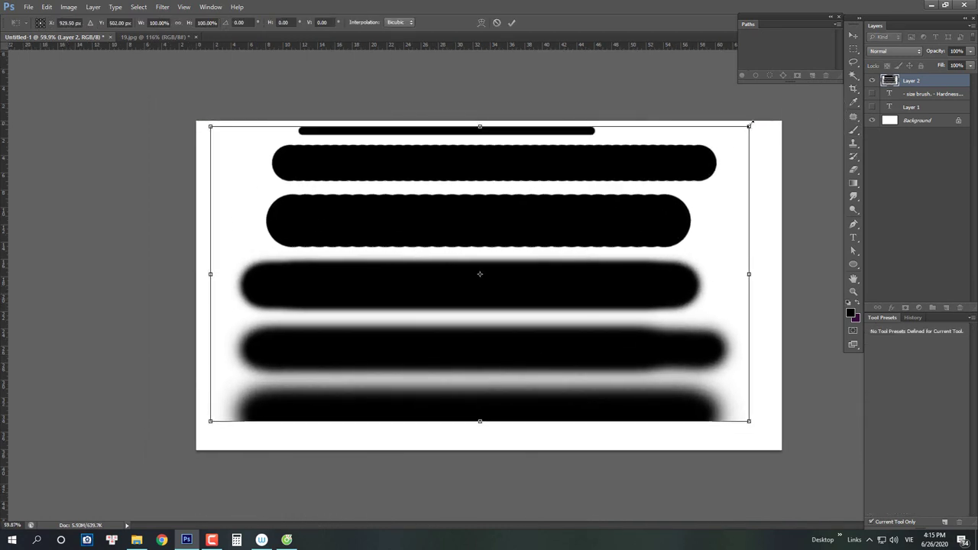
{"action": "left_click_drag", "start_coordinate": [750, 125], "coordinate": [713, 146]}
{"action": "left_click_drag", "start_coordinate": [581, 224], "coordinate": [582, 198]}
{"action": "key", "text": "Return"}
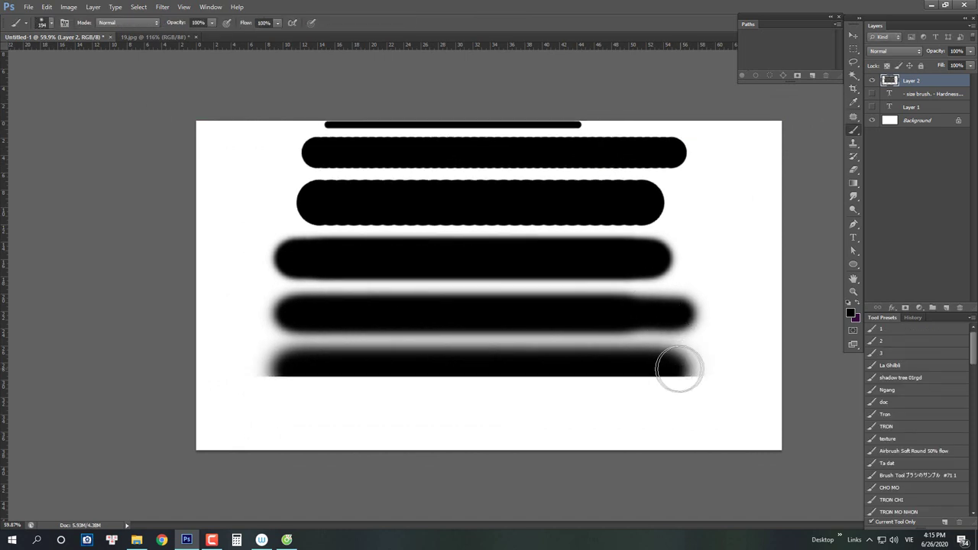
Repaint the cut-off lowest stroke as a complete soft stroke with a 167 px brush, undoing the stray attempts.
{"action": "mouse_move", "coordinate": [679, 369]}
{"action": "left_mouse_down"}
{"action": "mouse_move", "coordinate": [264, 393]}
{"action": "mouse_move", "coordinate": [403, 406]}
{"action": "mouse_move", "coordinate": [650, 383]}
{"action": "mouse_move", "coordinate": [598, 374]}
{"action": "mouse_move", "coordinate": [270, 404]}
{"action": "mouse_move", "coordinate": [675, 376]}
{"action": "left_mouse_up"}
{"action": "key", "text": "ctrl+z"}
{"action": "mouse_move", "coordinate": [670, 430]}
{"action": "left_mouse_down"}
{"action": "mouse_move", "coordinate": [402, 452]}
{"action": "mouse_move", "coordinate": [697, 448]}
{"action": "mouse_move", "coordinate": [288, 465]}
{"action": "mouse_move", "coordinate": [462, 458]}
{"action": "left_mouse_up"}
{"action": "key", "text": "ctrl+z"}
{"action": "mouse_move", "coordinate": [580, 151]}
{"action": "left_mouse_down"}
{"action": "mouse_move", "coordinate": [592, 172]}
{"action": "mouse_move", "coordinate": [561, 265]}
{"action": "left_mouse_up"}
{"action": "key", "text": "ctrl+z"}
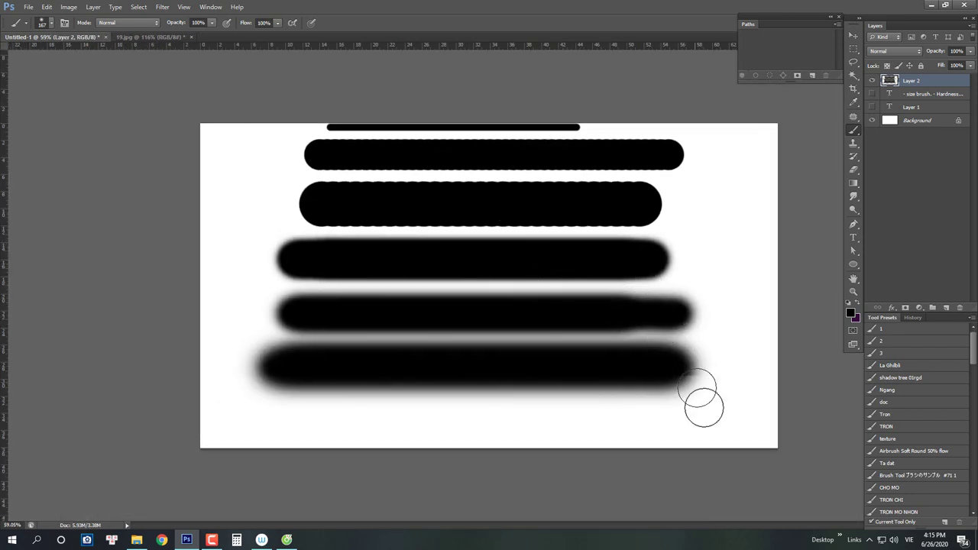
Paint another soft 167 px horizontal stroke along the canvas's lower edge, redoing the first attempt.
{"action": "mouse_move", "coordinate": [688, 432]}
{"action": "left_mouse_down"}
{"action": "mouse_move", "coordinate": [677, 444]}
{"action": "mouse_move", "coordinate": [299, 481]}
{"action": "left_mouse_up"}
{"action": "key", "text": "ctrl+z"}
{"action": "mouse_move", "coordinate": [698, 429]}
{"action": "left_mouse_down"}
{"action": "mouse_move", "coordinate": [272, 453]}
{"action": "mouse_move", "coordinate": [698, 447]}
{"action": "mouse_move", "coordinate": [295, 478]}
{"action": "left_mouse_up"}
Try other hardness settings with vertical strokes down the canvas's left side and undo those strokes.
{"action": "mouse_move", "coordinate": [548, 271]}
{"action": "left_mouse_down"}
{"action": "mouse_move", "coordinate": [537, 264]}
{"action": "mouse_move", "coordinate": [549, 223]}
{"action": "left_mouse_up"}
{"action": "right_click", "coordinate": [533, 166]}
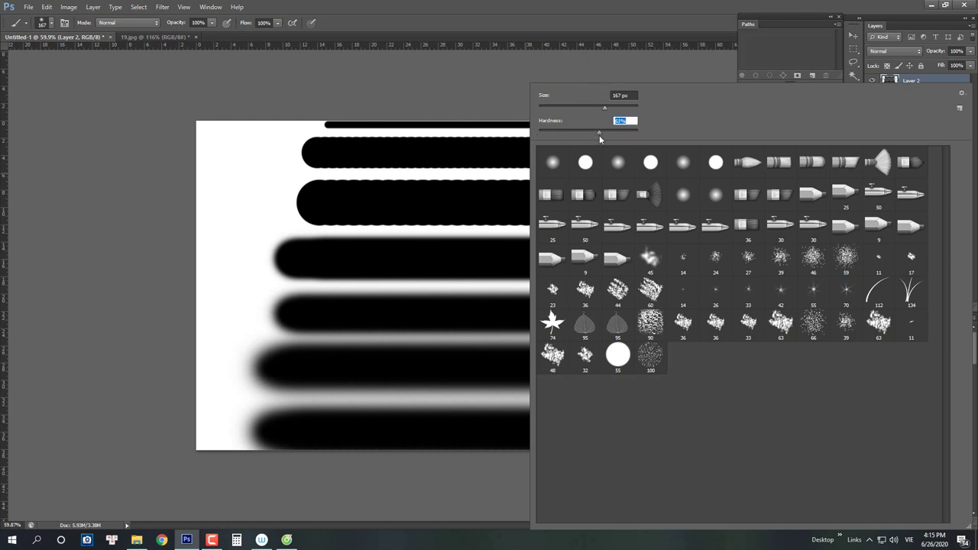
{"action": "left_click_drag", "start_coordinate": [248, 167], "coordinate": [238, 312]}
{"action": "right_click", "coordinate": [443, 164]}
{"action": "mouse_move", "coordinate": [283, 153]}
{"action": "left_mouse_down"}
{"action": "mouse_move", "coordinate": [274, 227]}
{"action": "mouse_move", "coordinate": [286, 302]}
{"action": "left_mouse_up"}
{"action": "key", "text": "ctrl+z"}
{"action": "mouse_move", "coordinate": [295, 263]}
{"action": "left_mouse_down"}
{"action": "mouse_move", "coordinate": [292, 163]}
{"action": "mouse_move", "coordinate": [305, 153]}
{"action": "left_mouse_up"}
{"action": "key", "text": "ctrl+alt+z"}
{"action": "key", "text": "ctrl+alt+z"}
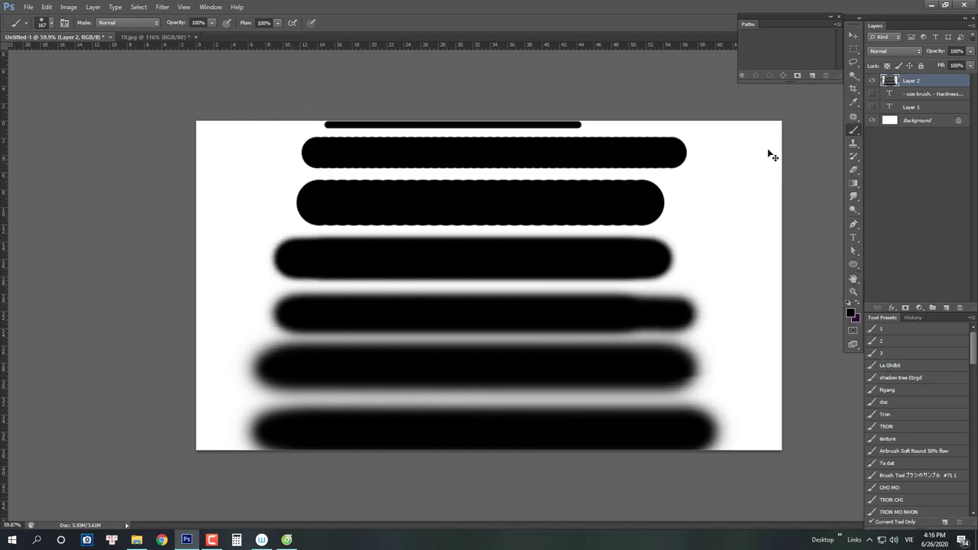
Hide the layer with the hardness sample strokes and enlarge the brush to 264 px.
{"action": "left_click", "coordinate": [872, 81]}
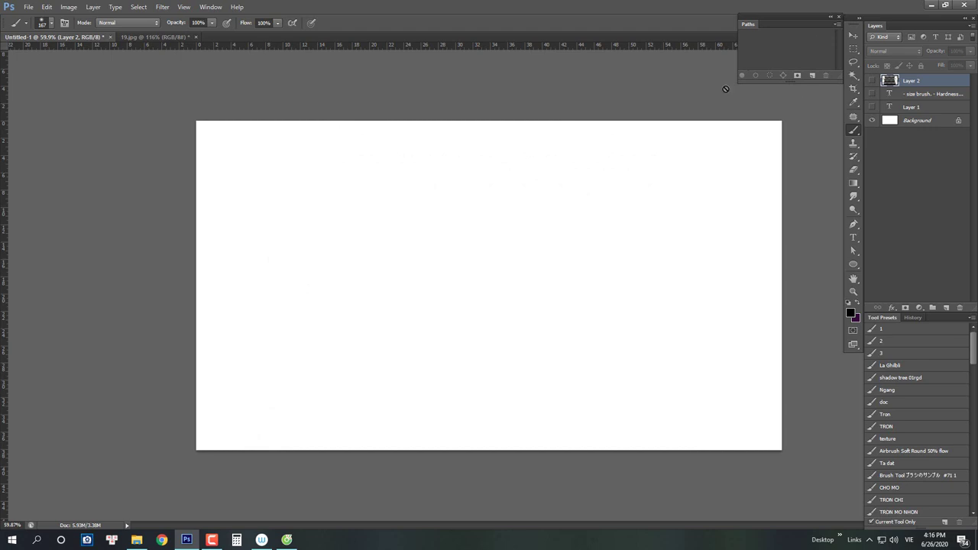
{"action": "right_click", "coordinate": [382, 229]}
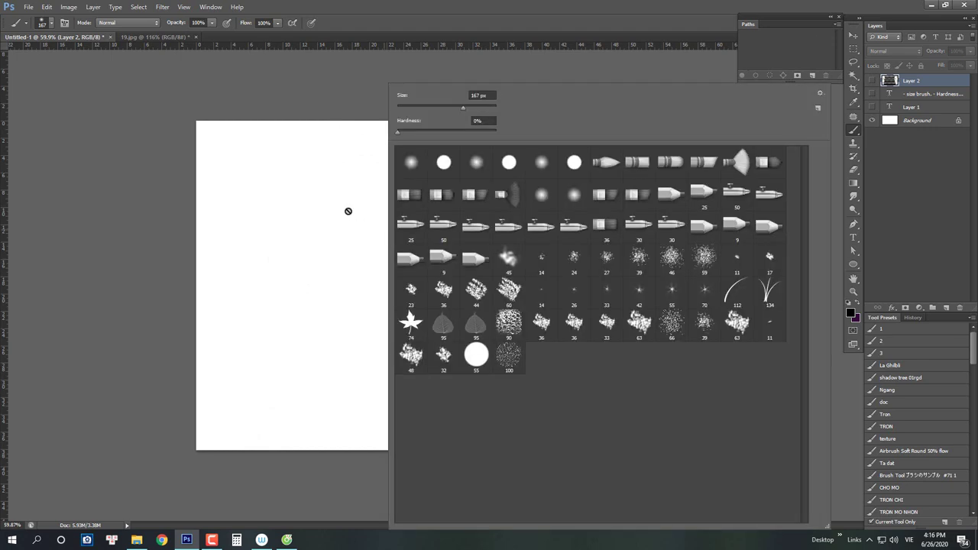
{"action": "left_click_drag", "start_coordinate": [326, 187], "coordinate": [345, 188]}
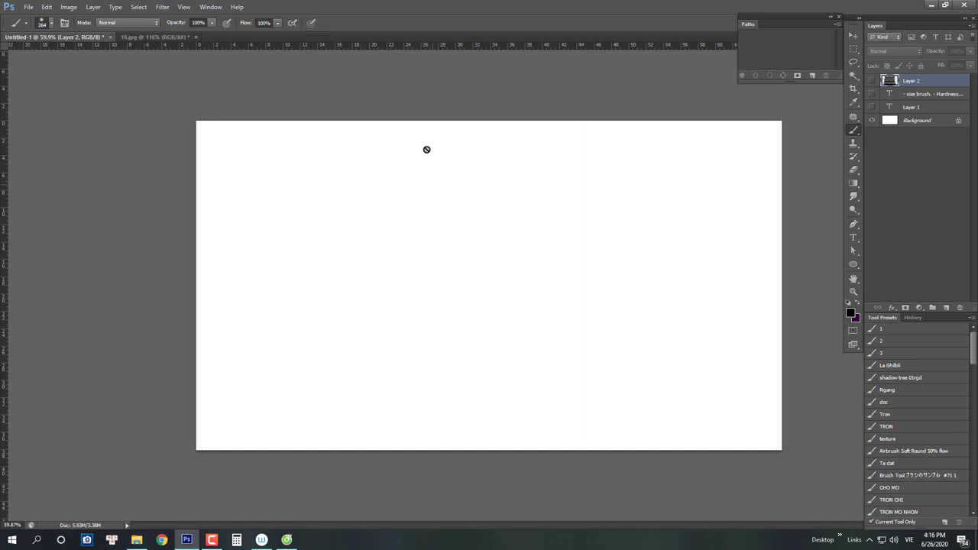
{"action": "left_click_drag", "start_coordinate": [381, 224], "coordinate": [496, 173]}
{"action": "left_click_drag", "start_coordinate": [633, 237], "coordinate": [543, 238]}
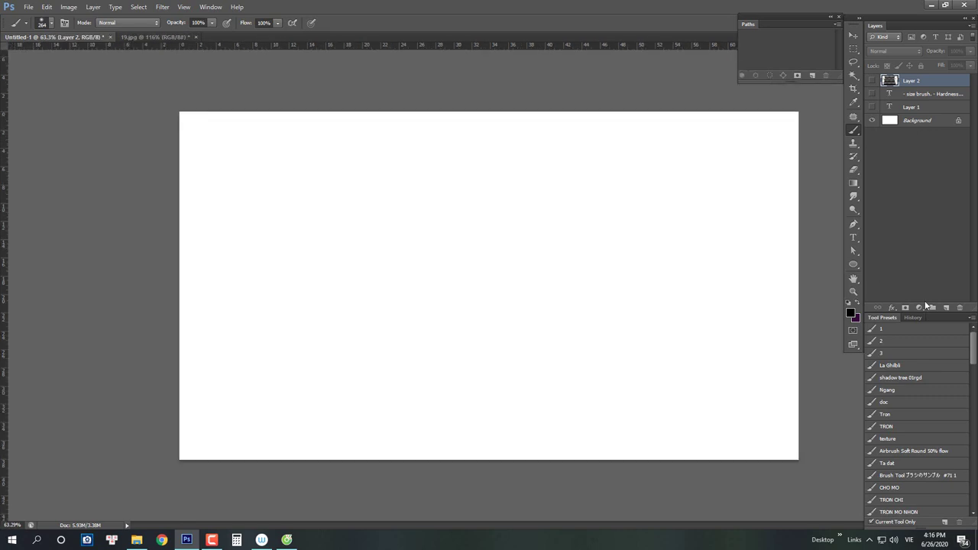
Add a new empty layer above the hidden strokes, undoing the mistakenly created layer group.
{"action": "key", "text": "v"}
{"action": "key", "text": "b"}
{"action": "mouse_move", "coordinate": [476, 188]}
{"action": "left_mouse_down"}
{"action": "mouse_move", "coordinate": [499, 186]}
{"action": "mouse_move", "coordinate": [510, 211]}
{"action": "mouse_move", "coordinate": [523, 214]}
{"action": "left_mouse_up"}
{"action": "key", "text": "e"}
{"action": "left_click", "coordinate": [932, 308]}
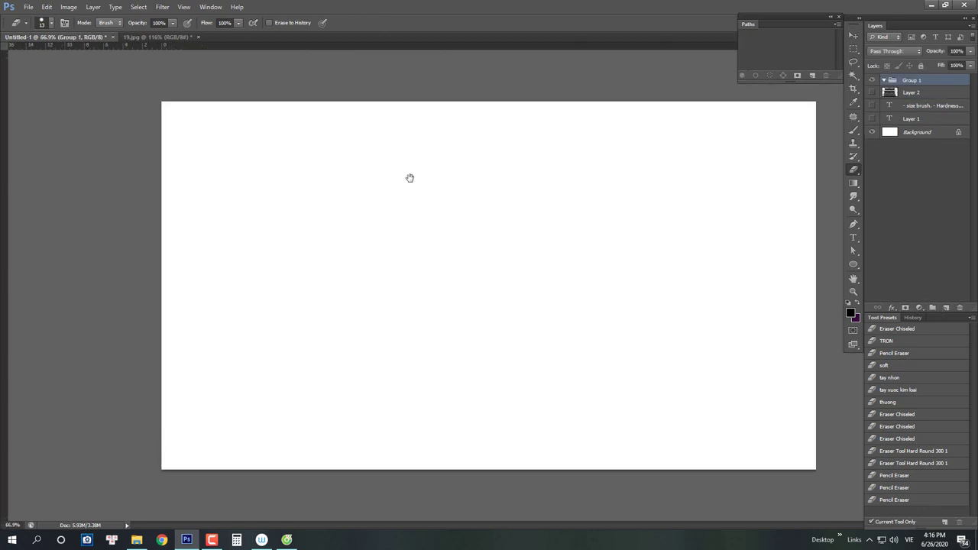
{"action": "key", "text": "ctrl+z"}
{"action": "left_click", "coordinate": [946, 308]}
{"action": "key", "text": "b"}
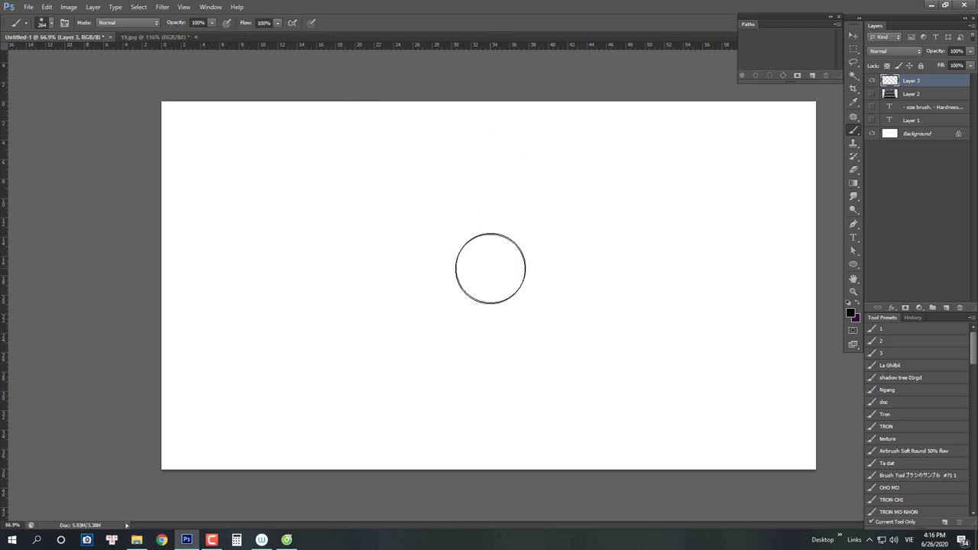
Paint a solid black horizontal stroke across the upper canvas with a hard 214 px brush at 100% opacity.
{"action": "left_click_drag", "start_coordinate": [490, 226], "coordinate": [472, 227]}
{"action": "right_click", "coordinate": [486, 179]}
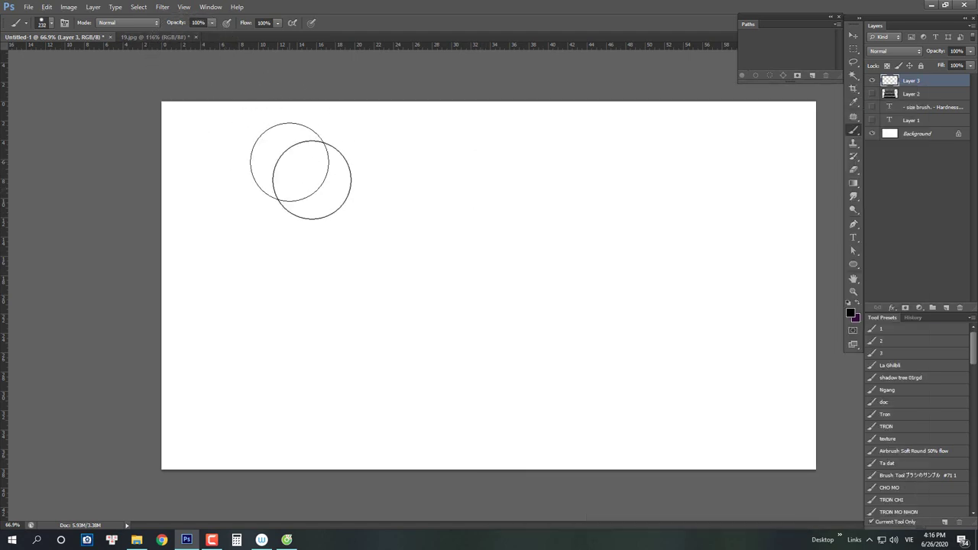
{"action": "key", "text": "F5"}
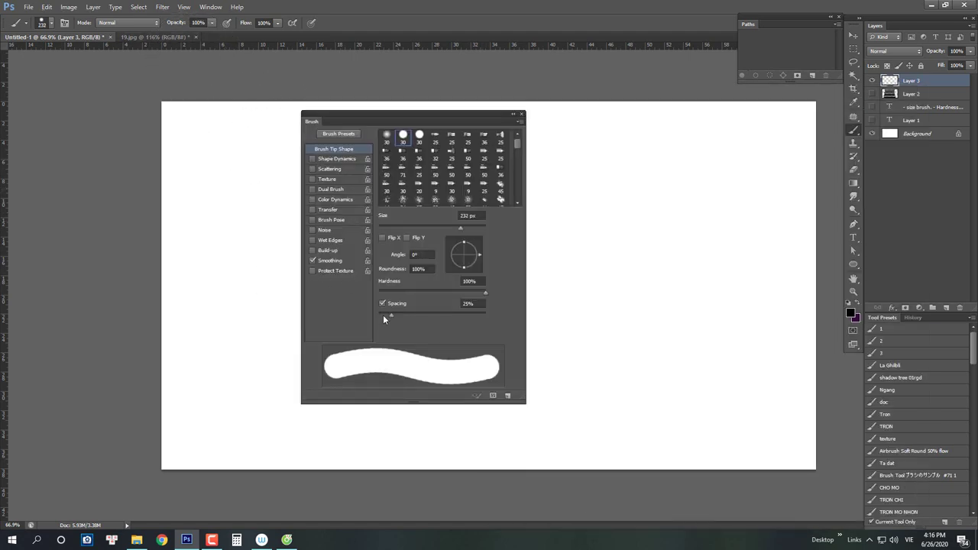
{"action": "key", "text": "F5"}
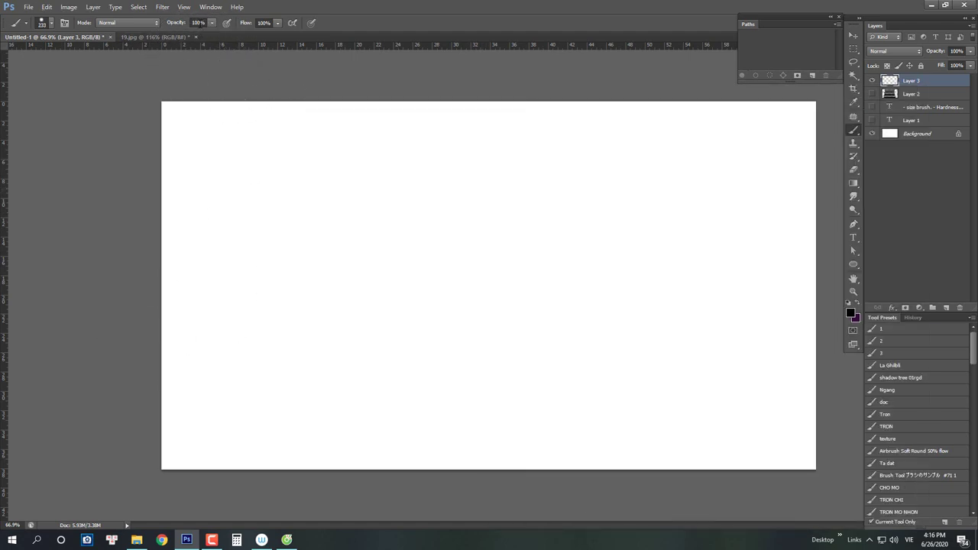
{"action": "left_click_drag", "start_coordinate": [497, 227], "coordinate": [501, 227]}
{"action": "mouse_move", "coordinate": [598, 190]}
{"action": "left_mouse_down"}
{"action": "mouse_move", "coordinate": [258, 194]}
{"action": "mouse_move", "coordinate": [640, 213]}
{"action": "mouse_move", "coordinate": [510, 214]}
{"action": "left_mouse_up"}
{"action": "left_click_drag", "start_coordinate": [308, 146], "coordinate": [364, 162]}
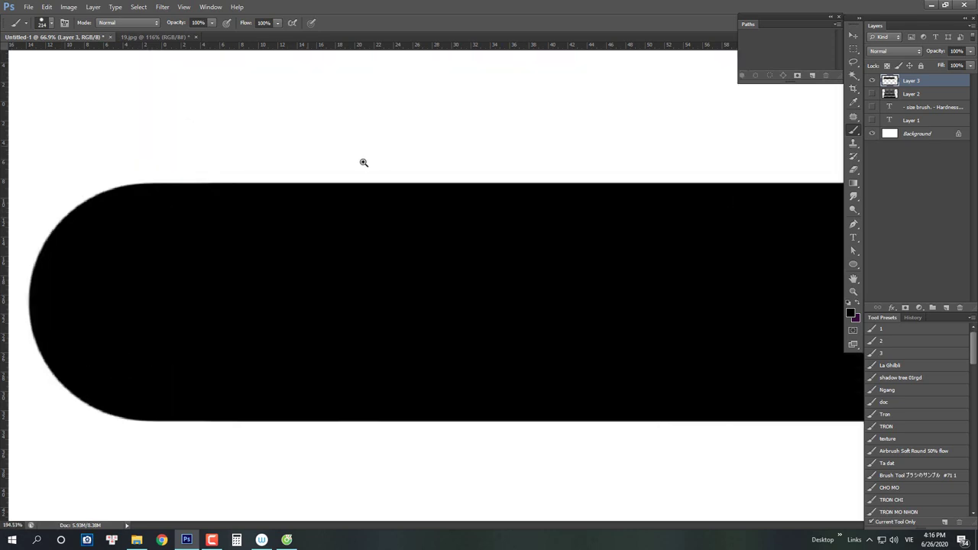
{"action": "left_click_drag", "start_coordinate": [361, 196], "coordinate": [334, 220]}
{"action": "left_click_drag", "start_coordinate": [429, 166], "coordinate": [426, 182]}
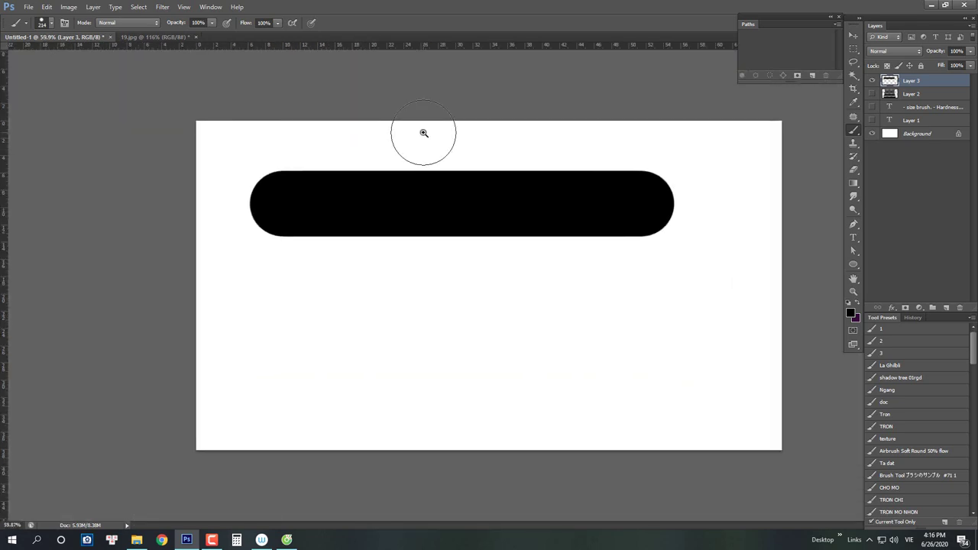
Paint a 50% opacity horizontal stroke below the black one, then undo and redo both strokes to compare them.
{"action": "mouse_move", "coordinate": [512, 152]}
{"action": "left_mouse_down"}
{"action": "mouse_move", "coordinate": [517, 177]}
{"action": "mouse_move", "coordinate": [550, 130]}
{"action": "left_mouse_up"}
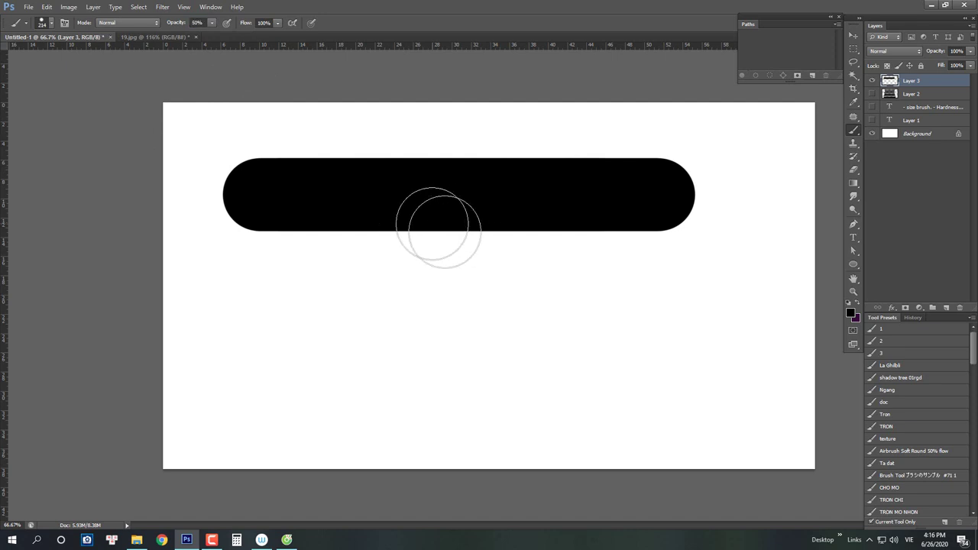
{"action": "left_click_drag", "start_coordinate": [645, 285], "coordinate": [252, 285]}
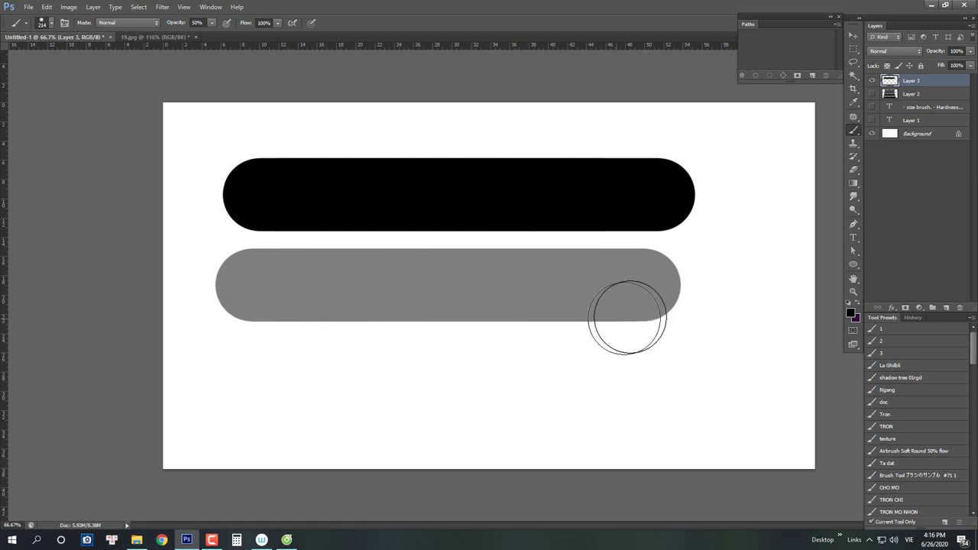
{"action": "key", "text": "ctrl+z"}
{"action": "key", "text": "ctrl+alt+z"}
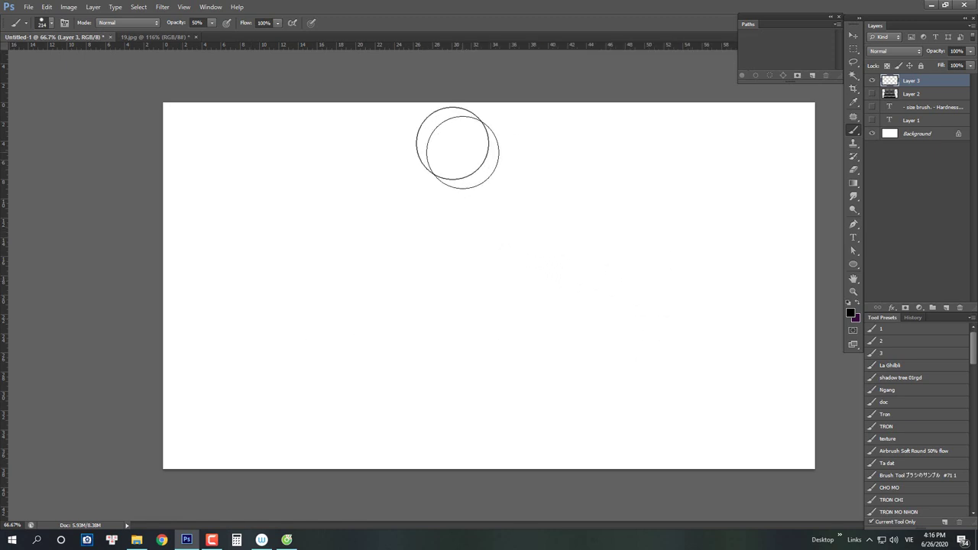
{"action": "key", "text": "ctrl+shift+z"}
{"action": "key", "text": "ctrl+shift+z"}
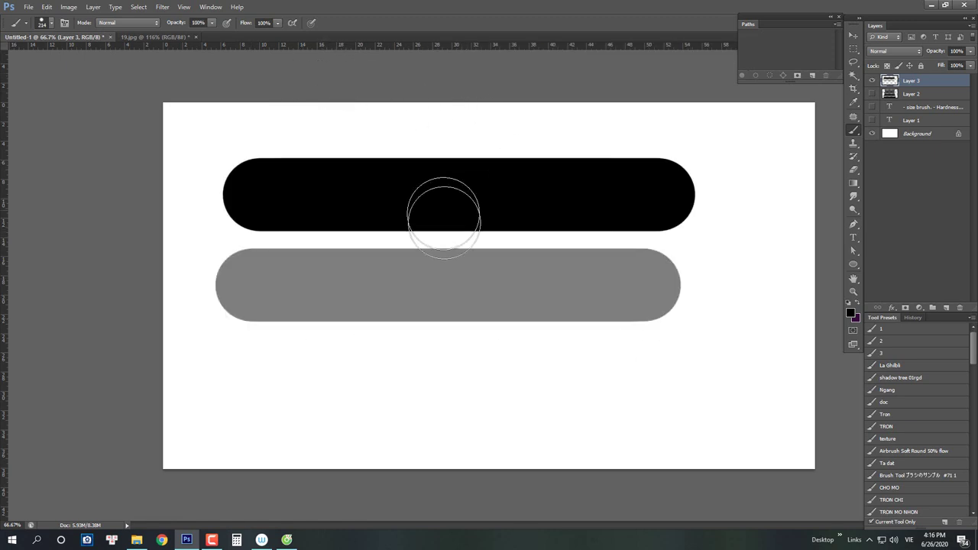
{"action": "mouse_move", "coordinate": [467, 250]}
{"action": "left_mouse_down"}
{"action": "mouse_move", "coordinate": [454, 253]}
{"action": "mouse_move", "coordinate": [465, 253]}
{"action": "left_mouse_up"}
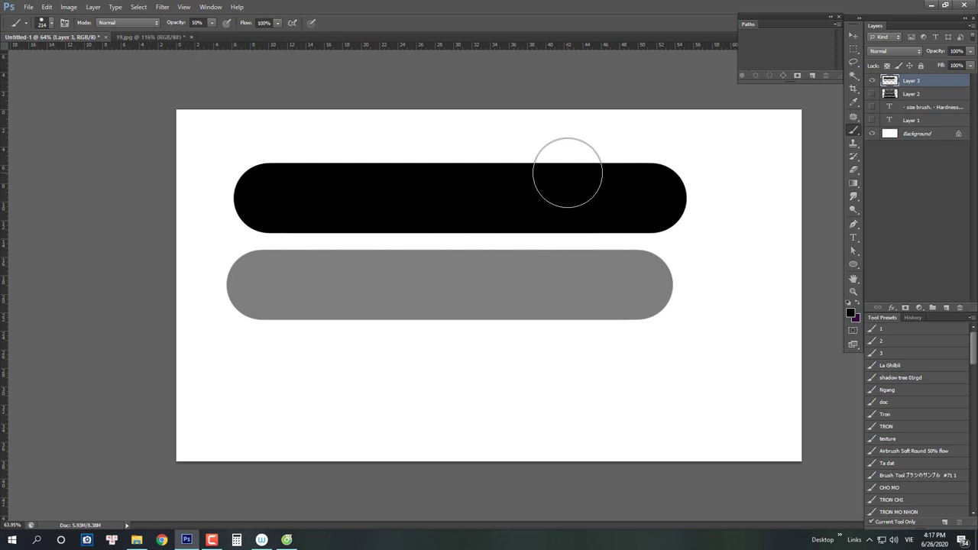
Try overlapping the grey stroke with another 50% pass, undo both, and repaint a single 50% opacity stroke under the black one.
{"action": "left_click_drag", "start_coordinate": [661, 284], "coordinate": [335, 312]}
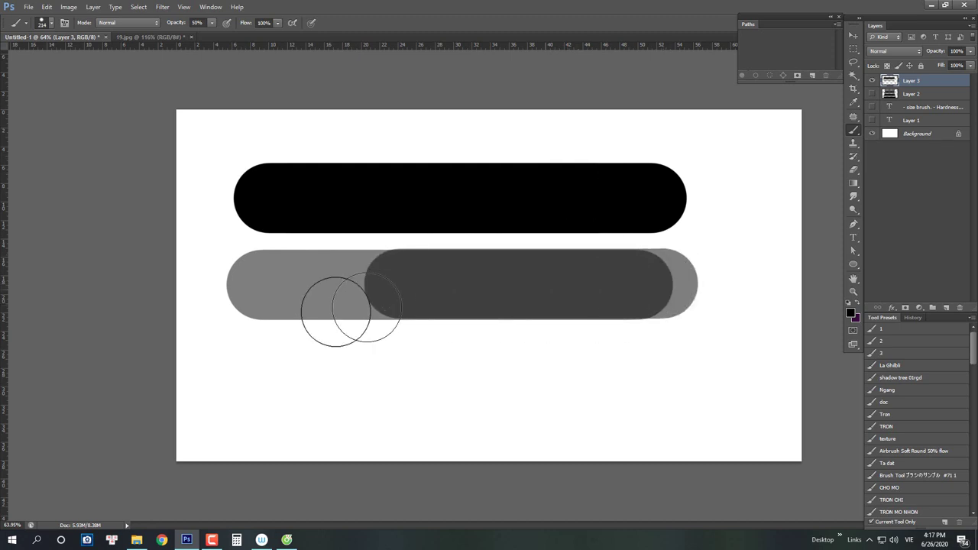
{"action": "key", "text": "ctrl+alt+z"}
{"action": "key", "text": "ctrl+alt+z"}
{"action": "left_click_drag", "start_coordinate": [648, 283], "coordinate": [267, 291]}
Paint a 20% opacity horizontal stroke below the grey one and a 10% opacity stroke along the canvas's lower edge.
{"action": "mouse_move", "coordinate": [394, 261]}
{"action": "left_mouse_down"}
{"action": "mouse_move", "coordinate": [426, 268]}
{"action": "mouse_move", "coordinate": [463, 256]}
{"action": "mouse_move", "coordinate": [432, 262]}
{"action": "left_mouse_up"}
{"action": "mouse_move", "coordinate": [535, 237]}
{"action": "left_mouse_down"}
{"action": "mouse_move", "coordinate": [510, 262]}
{"action": "mouse_move", "coordinate": [474, 264]}
{"action": "left_mouse_up"}
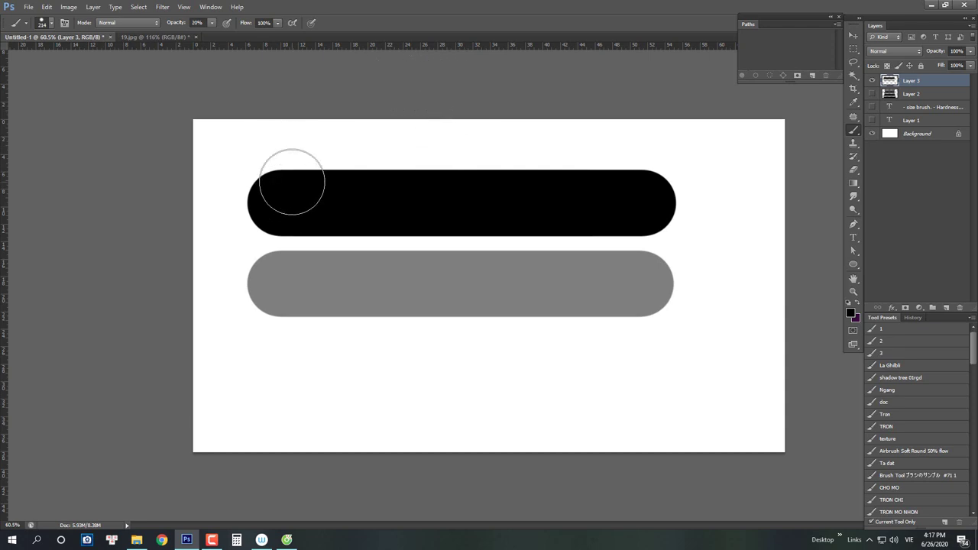
{"action": "mouse_move", "coordinate": [649, 373]}
{"action": "left_mouse_down"}
{"action": "mouse_move", "coordinate": [572, 371]}
{"action": "mouse_move", "coordinate": [265, 413]}
{"action": "left_mouse_up"}
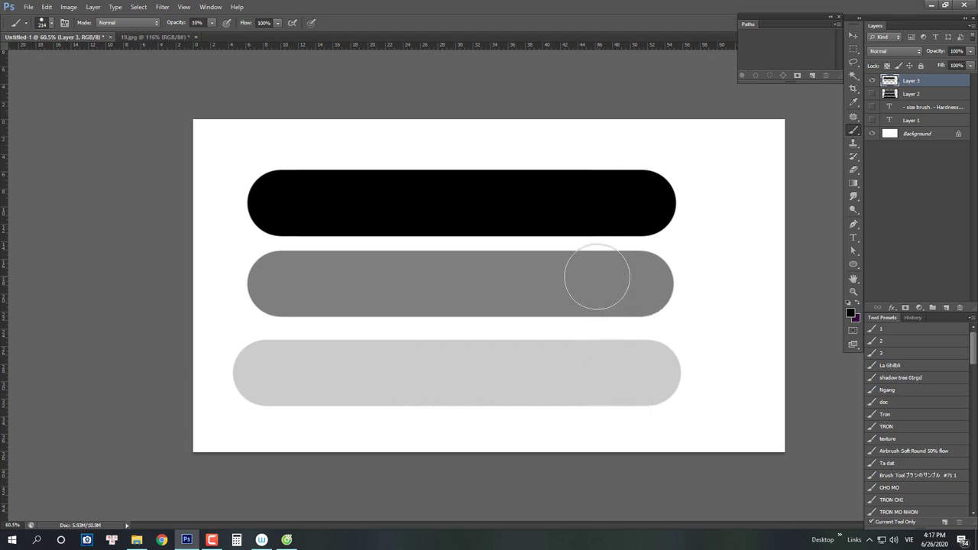
{"action": "left_click_drag", "start_coordinate": [646, 448], "coordinate": [252, 484]}
{"action": "key", "text": "ctrl+z"}
{"action": "mouse_move", "coordinate": [652, 456]}
{"action": "left_mouse_down"}
{"action": "mouse_move", "coordinate": [350, 502]}
{"action": "mouse_move", "coordinate": [279, 498]}
{"action": "left_mouse_up"}
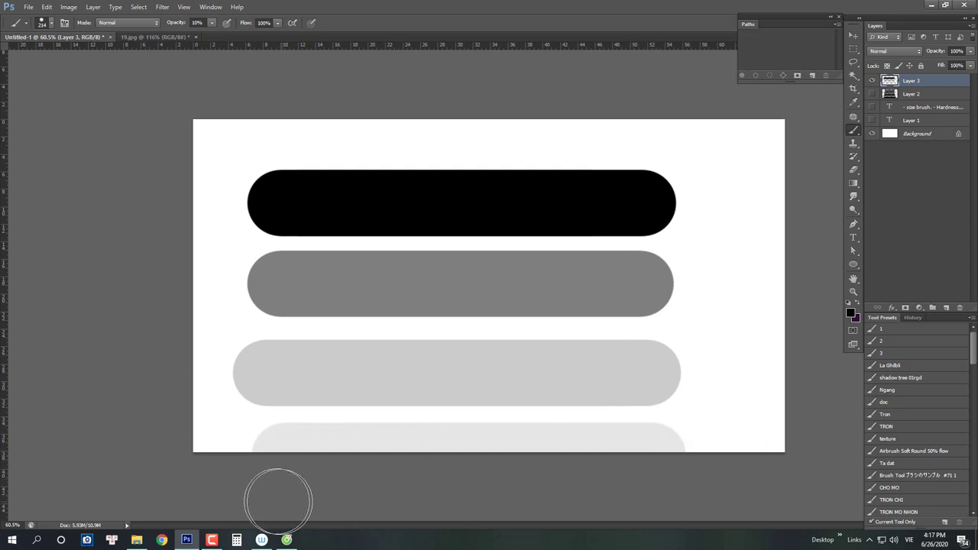
Set the brush opacity to 5% and paint a vertical stroke down the canvas's right side.
{"action": "key", "text": "0"}
{"action": "key", "text": "5"}
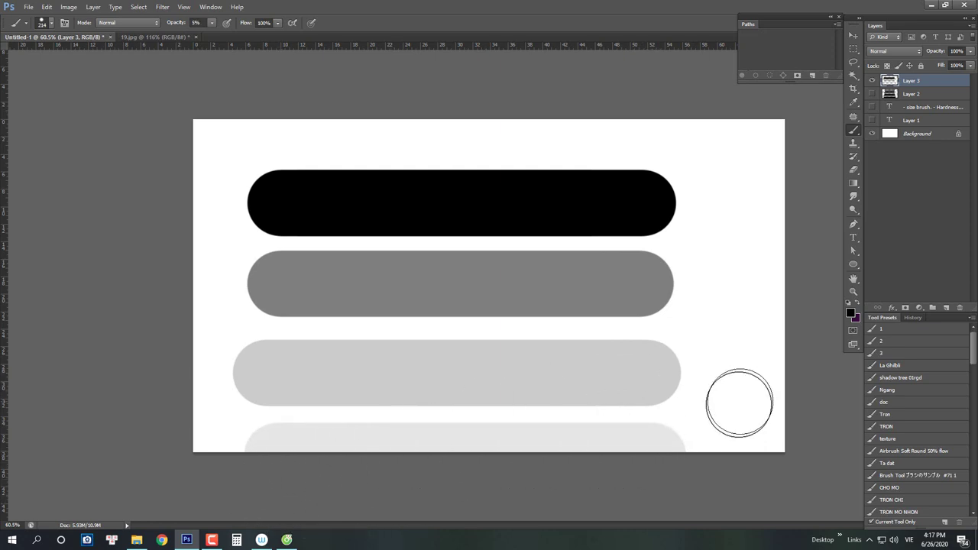
{"action": "left_click_drag", "start_coordinate": [738, 413], "coordinate": [738, 182]}
{"action": "mouse_move", "coordinate": [725, 251]}
{"action": "left_mouse_down"}
{"action": "mouse_move", "coordinate": [754, 252]}
{"action": "mouse_move", "coordinate": [732, 259]}
{"action": "left_mouse_up"}
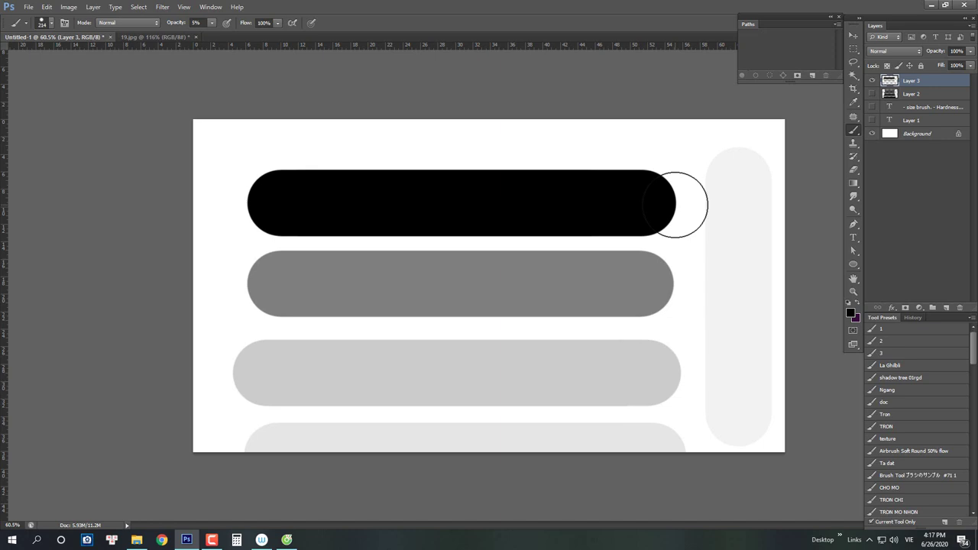
{"action": "scroll", "coordinate": [502, 283], "scroll_direction": "up", "scroll_amount": 1}
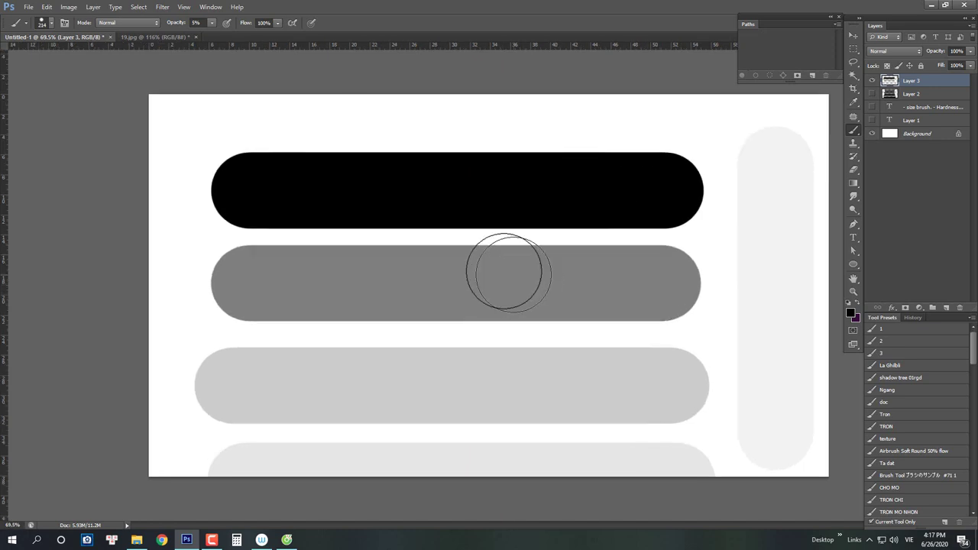
Paint a vertical stroke across the middle of the horizontal bars with a 238 px brush at 50% opacity.
{"action": "key", "text": "bracketright"}
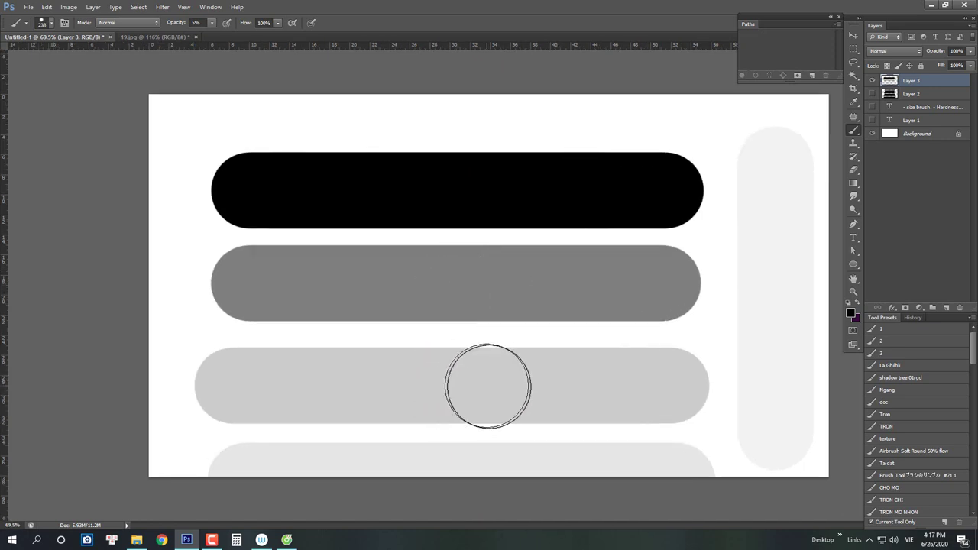
{"action": "key", "text": "6"}
{"action": "key", "text": "0"}
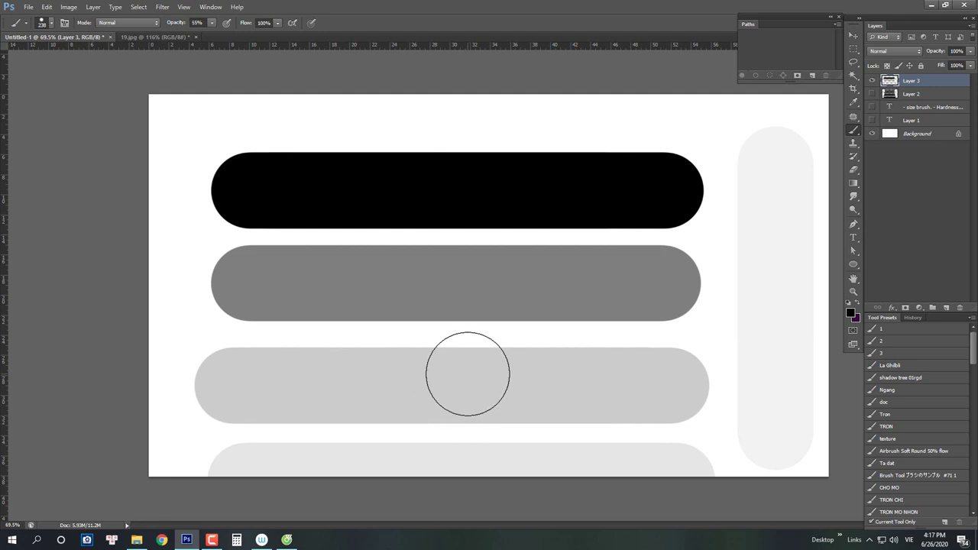
{"action": "scroll", "coordinate": [509, 315], "scroll_direction": "down", "scroll_amount": 1}
{"action": "key", "text": "5"}
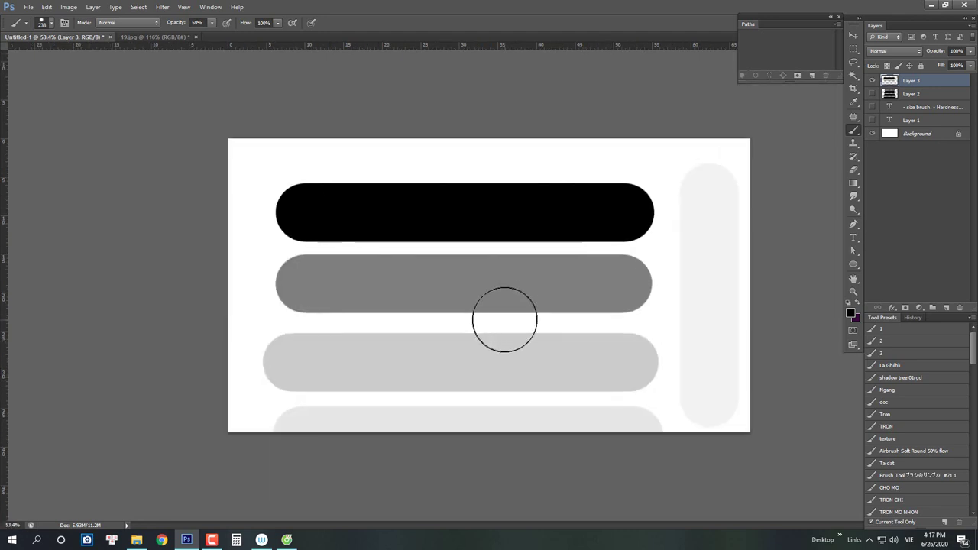
{"action": "scroll", "coordinate": [505, 319], "scroll_direction": "up", "scroll_amount": 1}
{"action": "left_click_drag", "start_coordinate": [485, 415], "coordinate": [474, 225]}
{"action": "scroll", "coordinate": [493, 290], "scroll_direction": "up", "scroll_amount": 3}
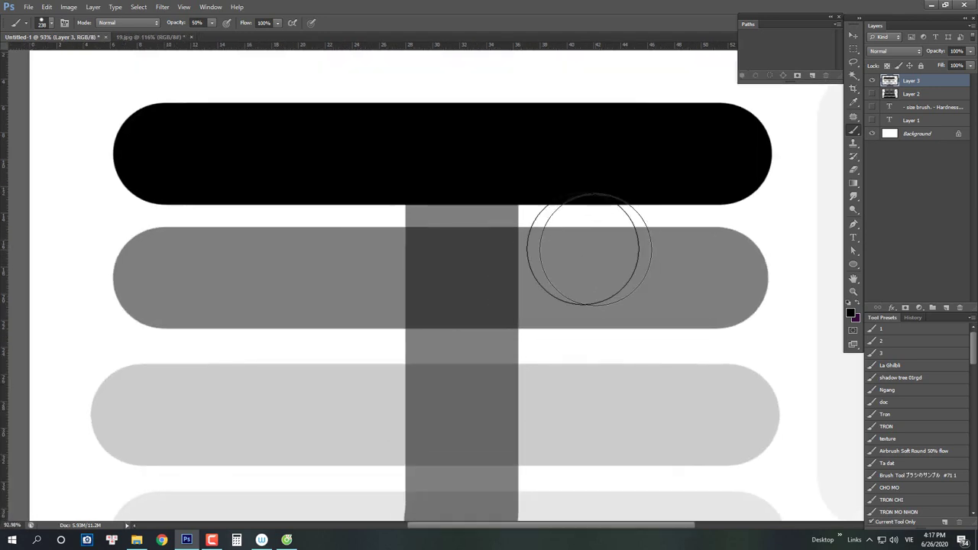
Layer several crossing 50% opacity strokes over the middle of the bars with a 195 px brush to build up darkness.
{"action": "key", "text": "bracketleft"}
{"action": "key", "text": "bracketleft"}
{"action": "mouse_move", "coordinate": [626, 225]}
{"action": "left_mouse_down"}
{"action": "mouse_move", "coordinate": [460, 280]}
{"action": "mouse_move", "coordinate": [353, 373]}
{"action": "mouse_move", "coordinate": [492, 298]}
{"action": "left_mouse_up"}
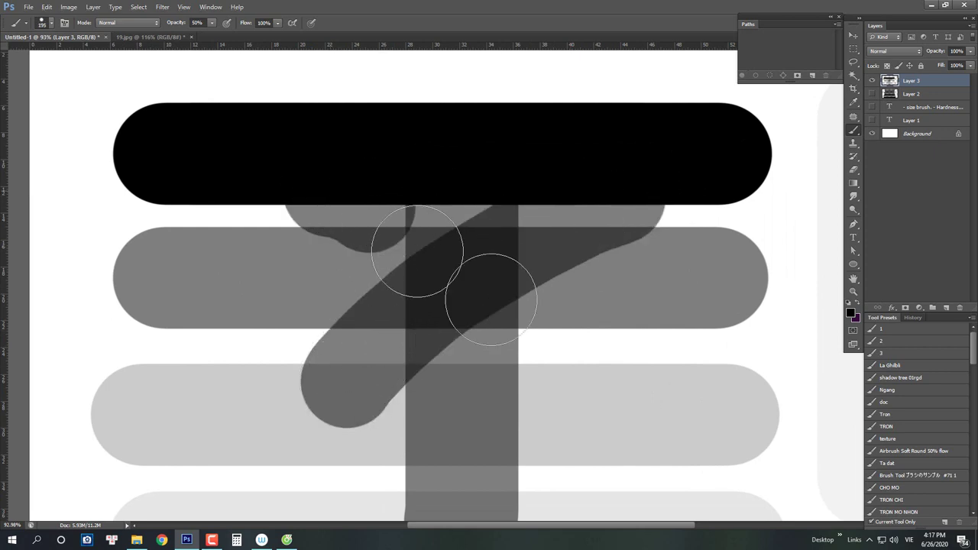
{"action": "left_click_drag", "start_coordinate": [375, 222], "coordinate": [612, 390]}
{"action": "scroll", "coordinate": [577, 321], "scroll_direction": "down", "scroll_amount": 1}
{"action": "left_click_drag", "start_coordinate": [590, 286], "coordinate": [344, 294]}
{"action": "left_click_drag", "start_coordinate": [462, 191], "coordinate": [462, 426]}
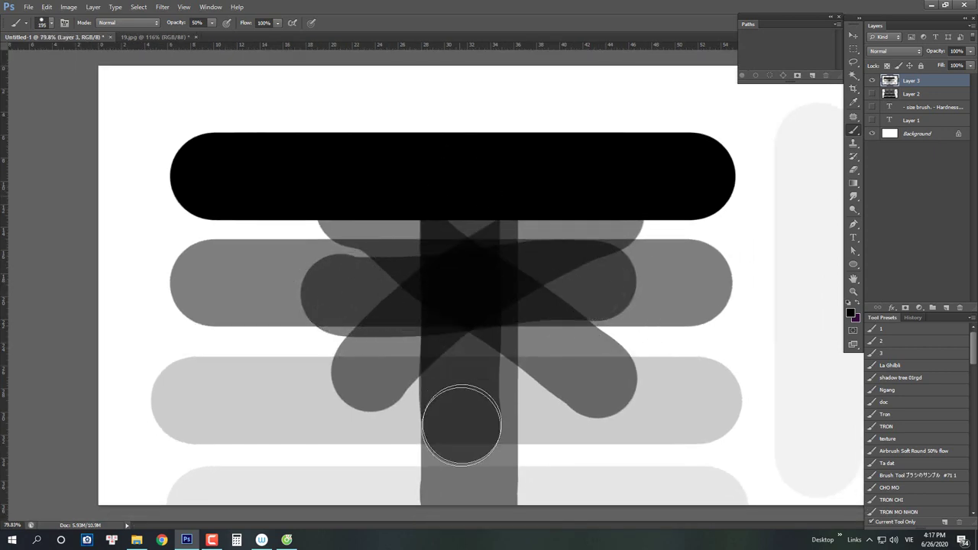
{"action": "scroll", "coordinate": [461, 426], "scroll_direction": "down", "scroll_amount": 2}
{"action": "scroll", "coordinate": [524, 262], "scroll_direction": "up", "scroll_amount": 2}
{"action": "left_click_drag", "start_coordinate": [541, 236], "coordinate": [330, 391]}
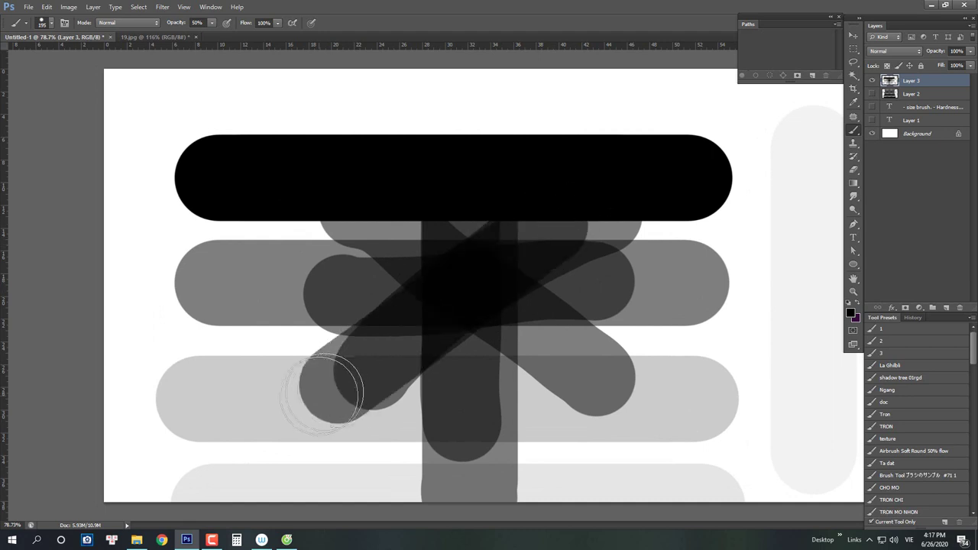
Paint overlapping vertical 50% opacity strokes through the right part of the horizontal bars.
{"action": "scroll", "coordinate": [330, 391], "scroll_direction": "down", "scroll_amount": 2}
{"action": "scroll", "coordinate": [612, 344], "scroll_direction": "up", "scroll_amount": 1}
{"action": "mouse_move", "coordinate": [615, 199]}
{"action": "left_mouse_down"}
{"action": "mouse_move", "coordinate": [612, 477]}
{"action": "mouse_move", "coordinate": [557, 458]}
{"action": "mouse_move", "coordinate": [550, 180]}
{"action": "left_mouse_up"}
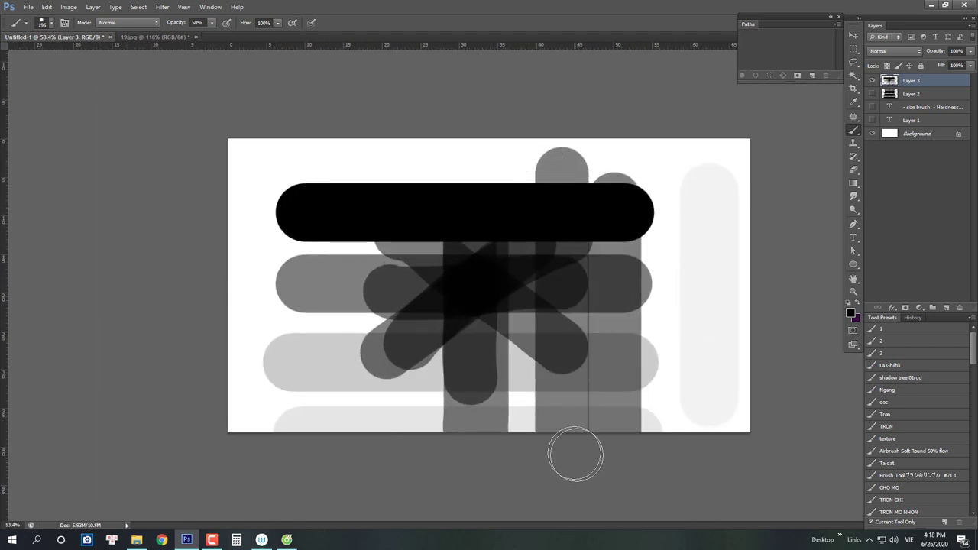
{"action": "mouse_move", "coordinate": [574, 454]}
{"action": "left_mouse_down"}
{"action": "mouse_move", "coordinate": [570, 170]}
{"action": "mouse_move", "coordinate": [583, 174]}
{"action": "left_mouse_up"}
{"action": "scroll", "coordinate": [612, 319], "scroll_direction": "up", "scroll_amount": 1}
{"action": "scroll", "coordinate": [718, 234], "scroll_direction": "down", "scroll_amount": 1}
Hide the layer with the opacity strokes and add a new empty layer on top.
{"action": "key", "text": "v"}
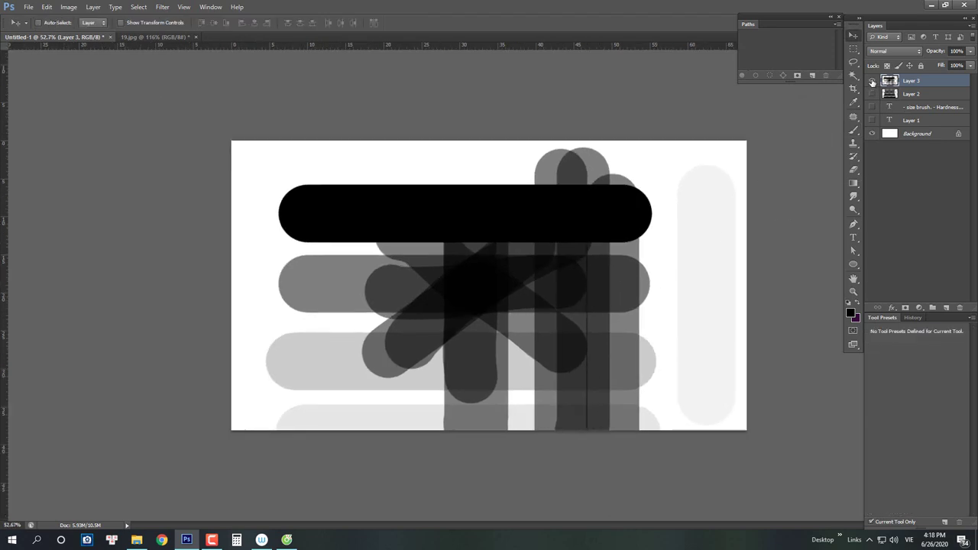
{"action": "left_click", "coordinate": [871, 80]}
{"action": "scroll", "coordinate": [537, 212], "scroll_direction": "up", "scroll_amount": 1}
{"action": "scroll", "coordinate": [537, 212], "scroll_direction": "up", "scroll_amount": 1}
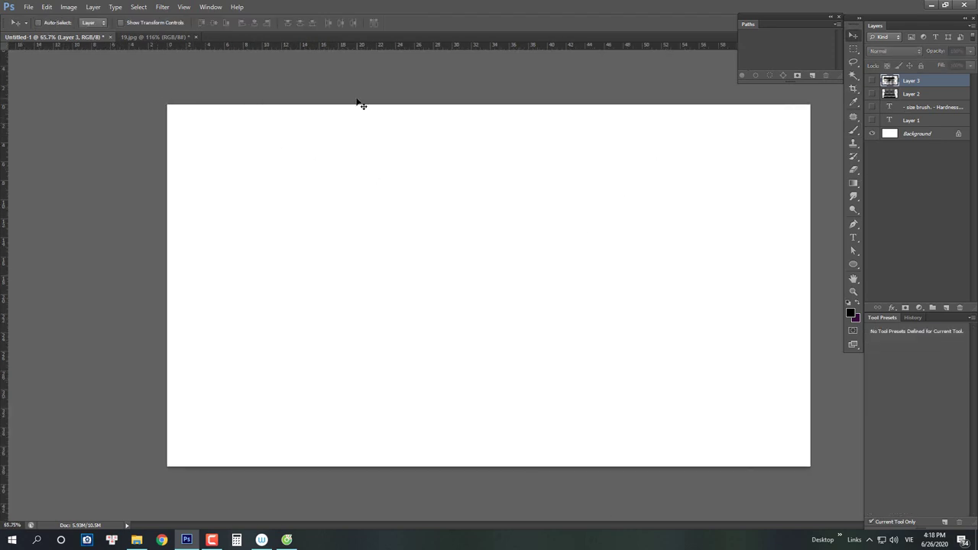
{"action": "key", "text": "ctrl+n"}
{"action": "key", "text": "Escape"}
{"action": "key", "text": "ctrl+shift+n"}
{"action": "key", "text": "Return"}
Set the brush to 180 px at 100% opacity for painting on the new layer.
{"action": "key", "text": "b"}
{"action": "left_click_drag", "start_coordinate": [508, 255], "coordinate": [501, 254]}
{"action": "scroll", "coordinate": [499, 205], "scroll_direction": "down", "scroll_amount": 1}
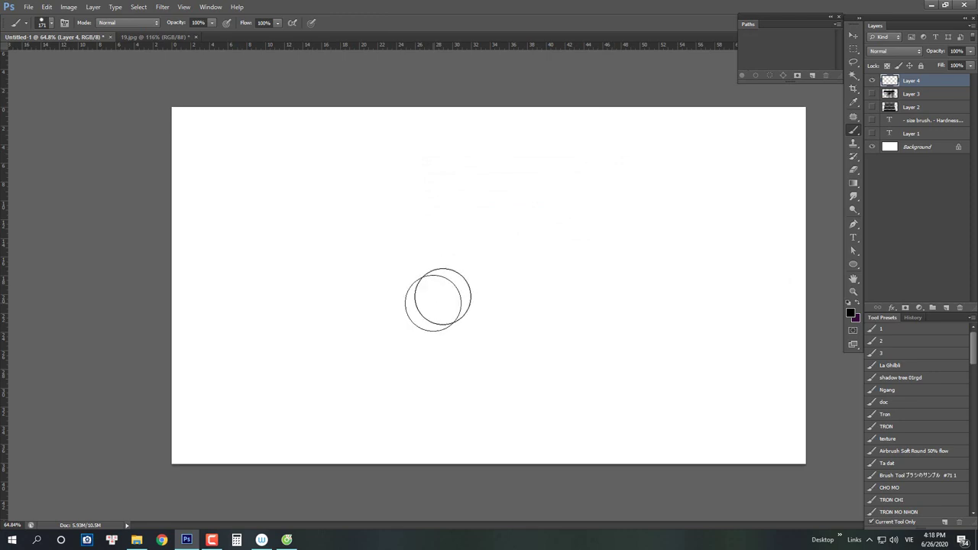
{"action": "left_click_drag", "start_coordinate": [454, 289], "coordinate": [458, 289]}
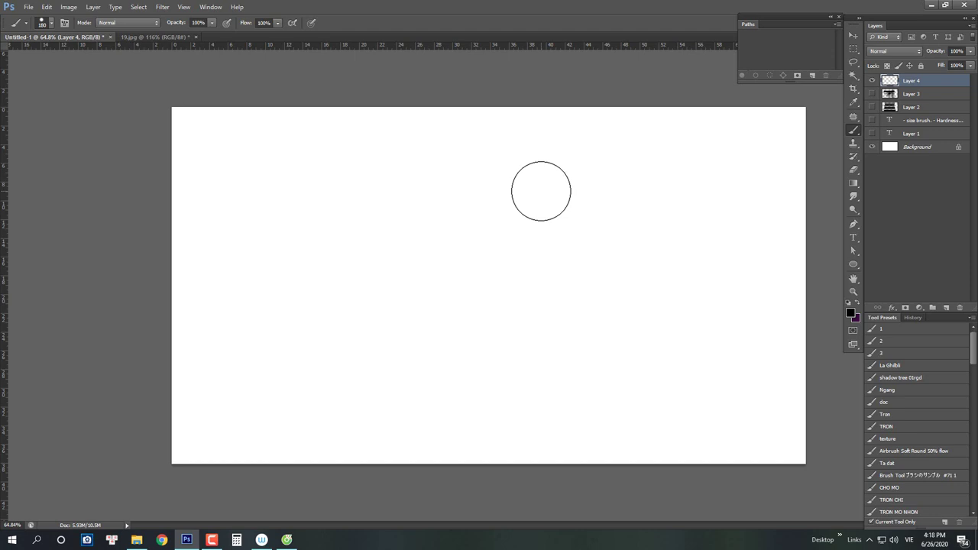
Choose the first soft round brush preset and try a 358 px dab at the canvas's upper edge.
{"action": "scroll", "coordinate": [436, 186], "scroll_direction": "up", "scroll_amount": 1}
{"action": "scroll", "coordinate": [450, 206], "scroll_direction": "down", "scroll_amount": 2}
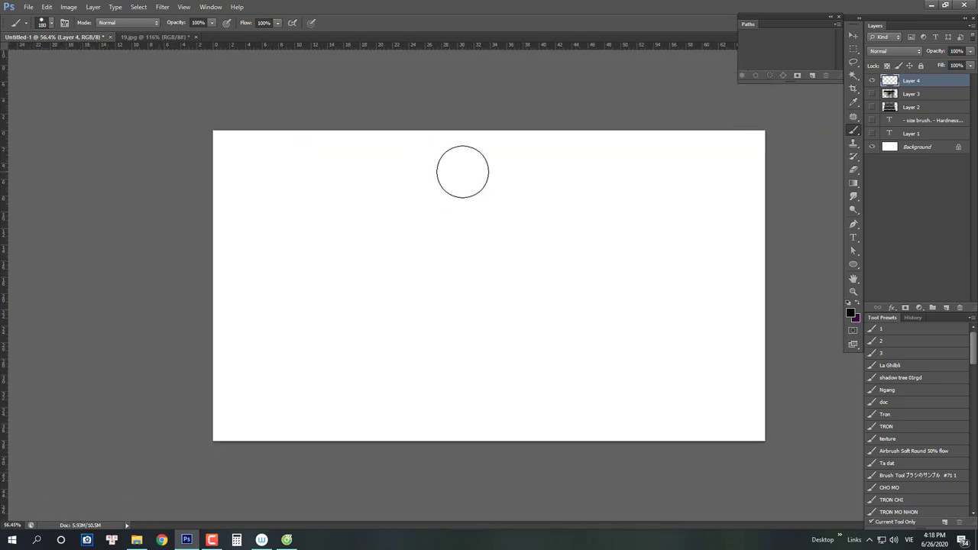
{"action": "scroll", "coordinate": [463, 172], "scroll_direction": "up", "scroll_amount": 1}
{"action": "right_click", "coordinate": [486, 207]}
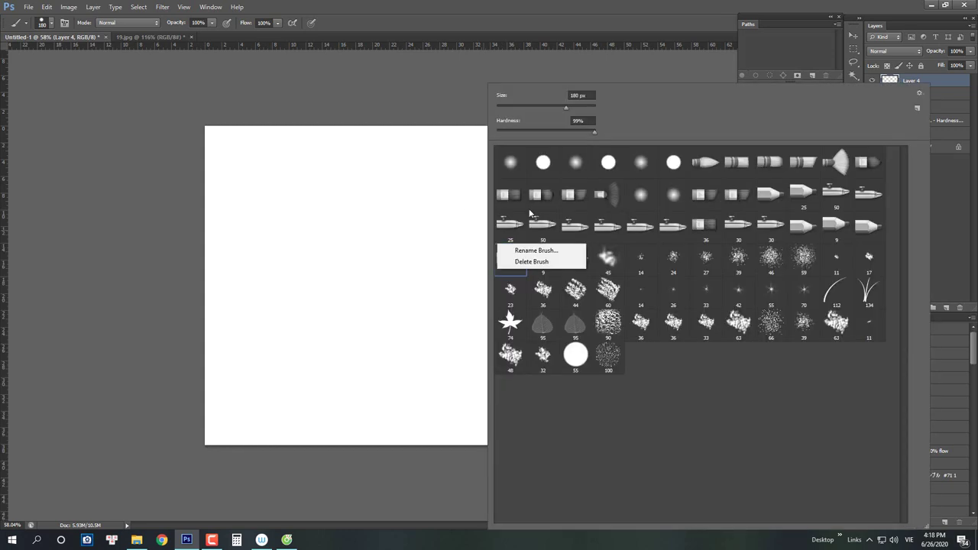
{"action": "left_click", "coordinate": [512, 165]}
{"action": "left_click", "coordinate": [508, 168]}
{"action": "left_click", "coordinate": [429, 213]}
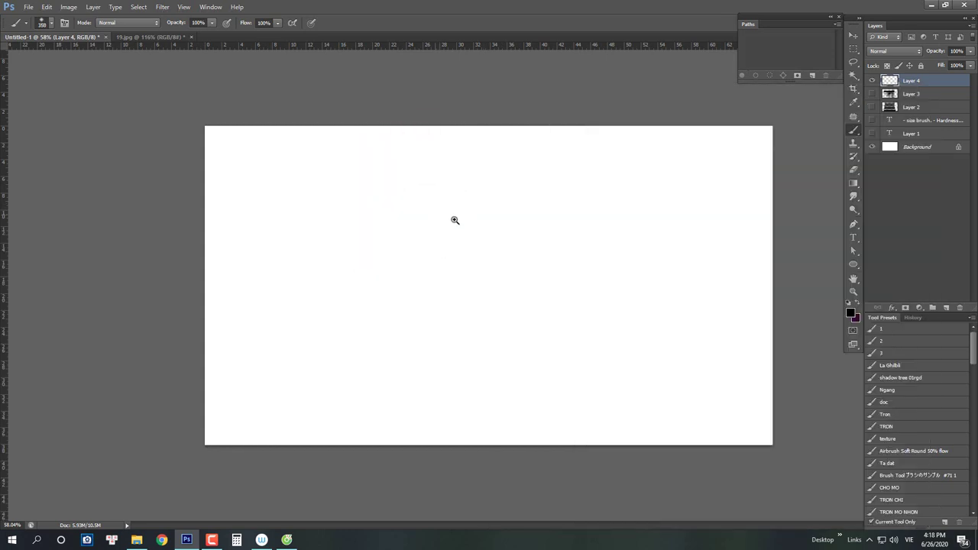
{"action": "scroll", "coordinate": [504, 210], "scroll_direction": "up", "scroll_amount": 3}
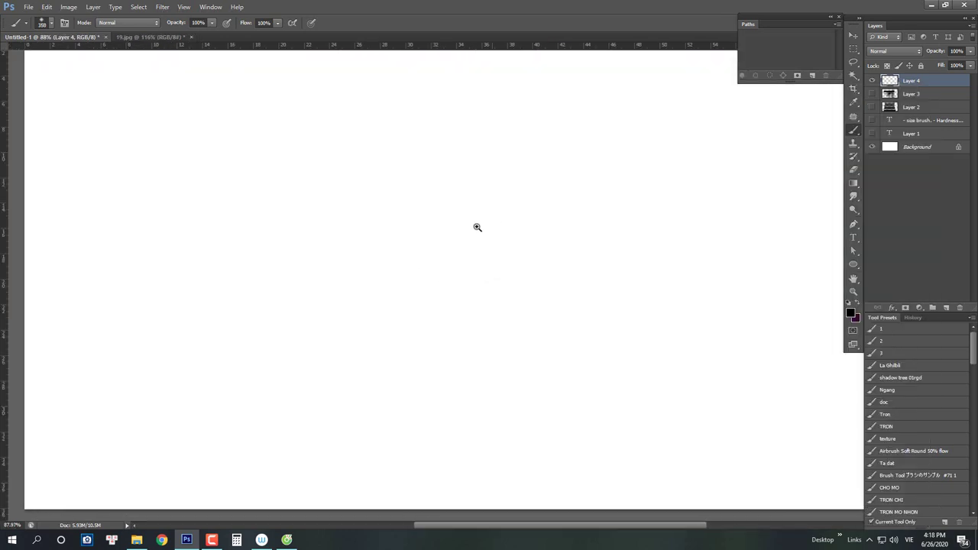
{"action": "scroll", "coordinate": [489, 218], "scroll_direction": "down", "scroll_amount": 2}
{"action": "scroll", "coordinate": [502, 142], "scroll_direction": "up", "scroll_amount": 1}
{"action": "left_click", "coordinate": [293, 84]}
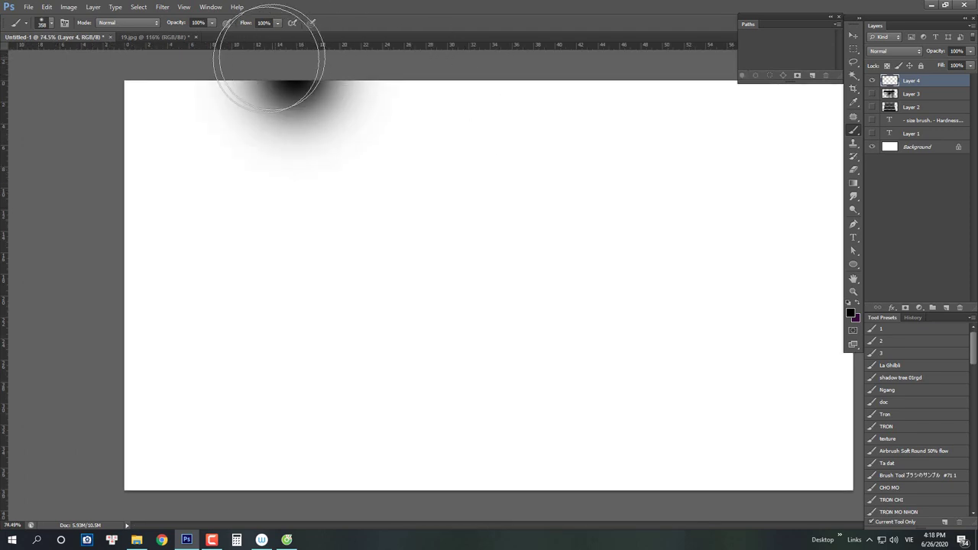
{"action": "key", "text": "ctrl+z"}
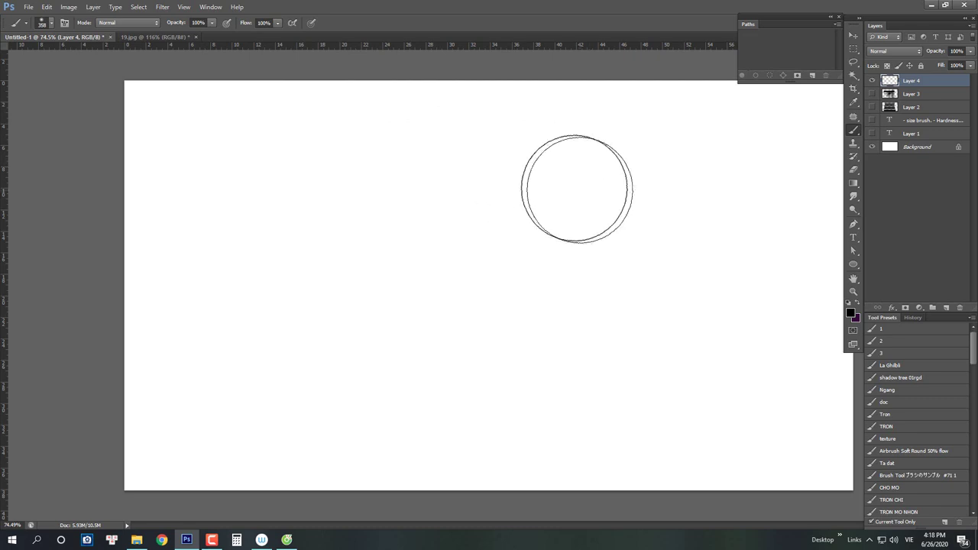
Resize the brush to about 227 px with a hard edge and try a wide horizontal stroke across the canvas.
{"action": "scroll", "coordinate": [528, 231], "scroll_direction": "down", "scroll_amount": 2}
{"action": "scroll", "coordinate": [665, 225], "scroll_direction": "up", "scroll_amount": 1}
{"action": "mouse_move", "coordinate": [665, 225]}
{"action": "left_mouse_down"}
{"action": "mouse_move", "coordinate": [291, 233]}
{"action": "mouse_move", "coordinate": [649, 223]}
{"action": "mouse_move", "coordinate": [591, 318]}
{"action": "mouse_move", "coordinate": [642, 227]}
{"action": "mouse_move", "coordinate": [623, 239]}
{"action": "mouse_move", "coordinate": [594, 402]}
{"action": "left_mouse_up"}
{"action": "key", "text": "ctrl+z"}
{"action": "left_click_drag", "start_coordinate": [596, 225], "coordinate": [584, 225], "text": "alt"}
{"action": "mouse_move", "coordinate": [666, 233]}
{"action": "left_mouse_down", "text": "shift"}
{"action": "mouse_move", "coordinate": [304, 269]}
{"action": "mouse_move", "coordinate": [699, 236]}
{"action": "mouse_move", "coordinate": [192, 284]}
{"action": "left_mouse_up", "text": "shift"}
Undo the bumpy-edged stroke and paint a smooth, straight horizontal black bar across the upper canvas with a 224 px brush.
{"action": "key", "text": "F5"}
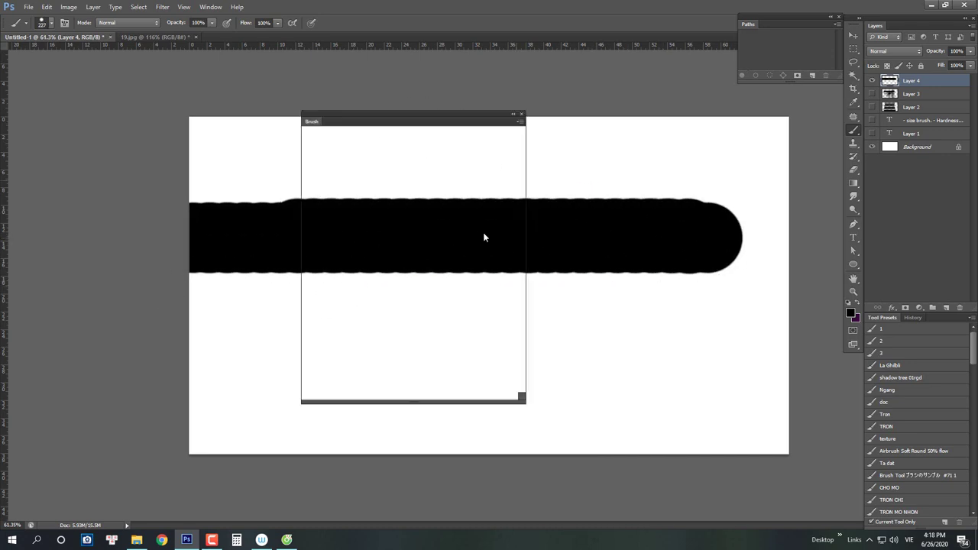
{"action": "key", "text": "F5"}
{"action": "key", "text": "ctrl+alt+z"}
{"action": "key", "text": "ctrl+alt+z"}
{"action": "mouse_move", "coordinate": [705, 215]}
{"action": "left_mouse_down", "text": "shift"}
{"action": "mouse_move", "coordinate": [567, 214]}
{"action": "mouse_move", "coordinate": [245, 243]}
{"action": "left_mouse_up", "text": "shift"}
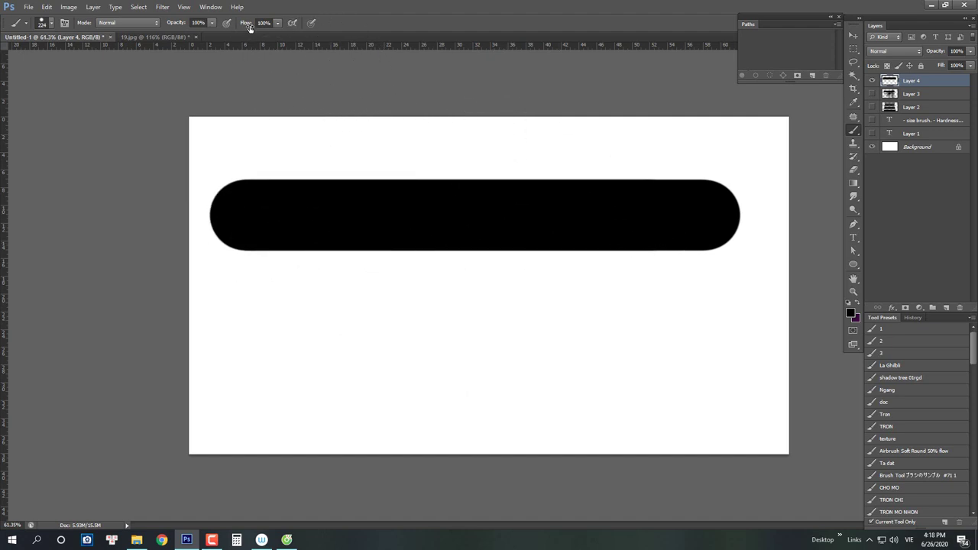
Undo the extra dab on the black bar and switch the keyboard input language to English.
{"action": "left_click", "coordinate": [480, 199]}
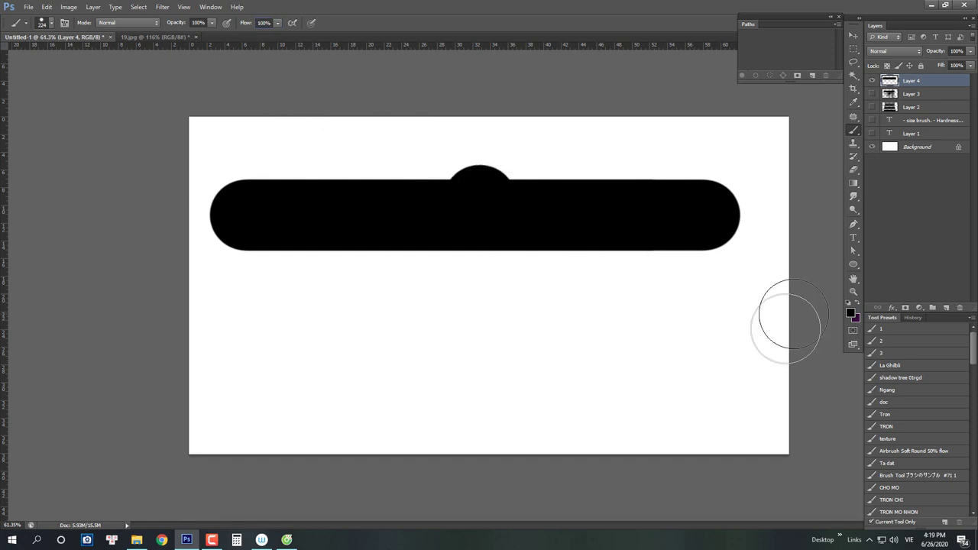
{"action": "key", "text": "ctrl+z"}
{"action": "left_click", "coordinate": [908, 540]}
{"action": "left_click", "coordinate": [900, 459]}
Set the brush to 100% opacity and 50% flow, keeping only the straight black bar on the layer.
{"action": "key", "text": "5"}
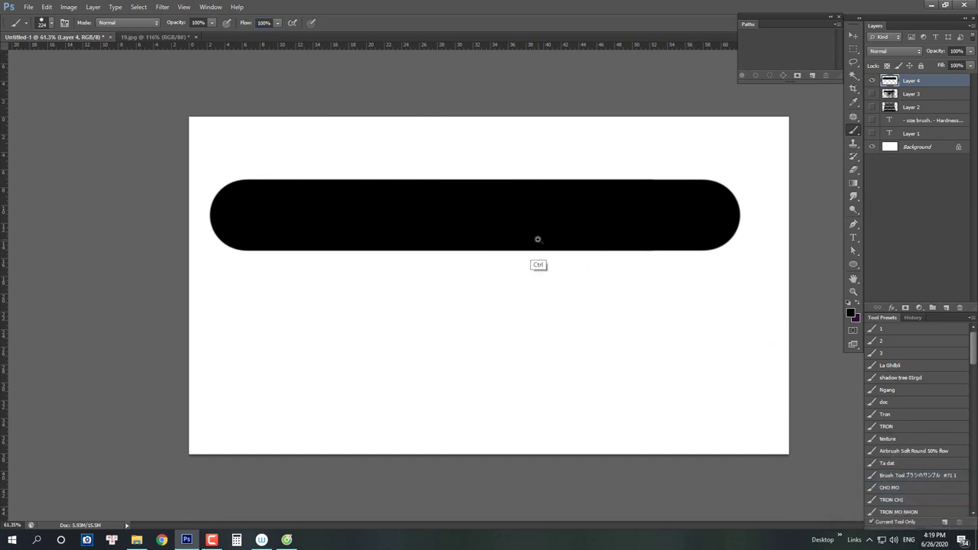
{"action": "key", "text": "ctrl+plus"}
{"action": "left_click_drag", "start_coordinate": [602, 245], "coordinate": [592, 248]}
{"action": "key", "text": "ctrl+alt+z"}
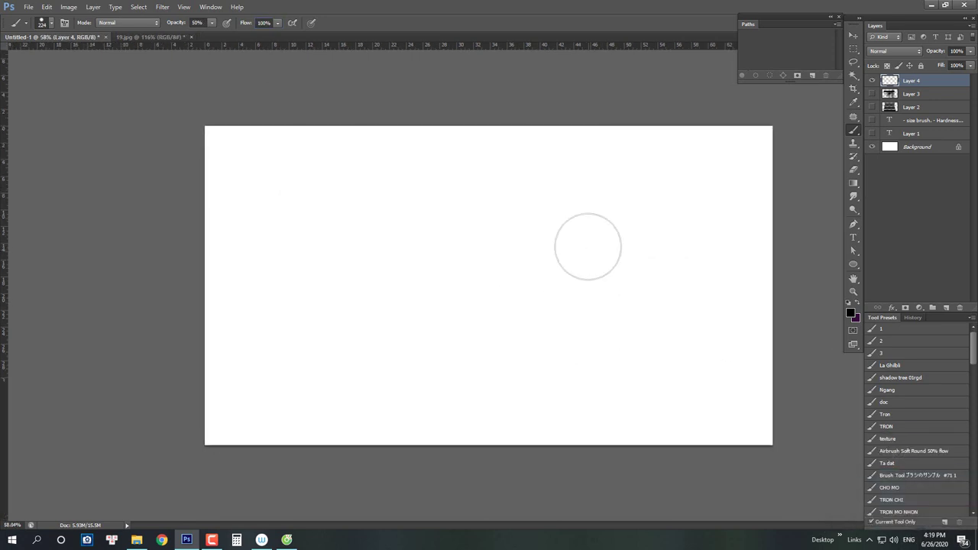
{"action": "key", "text": "ctrl+z"}
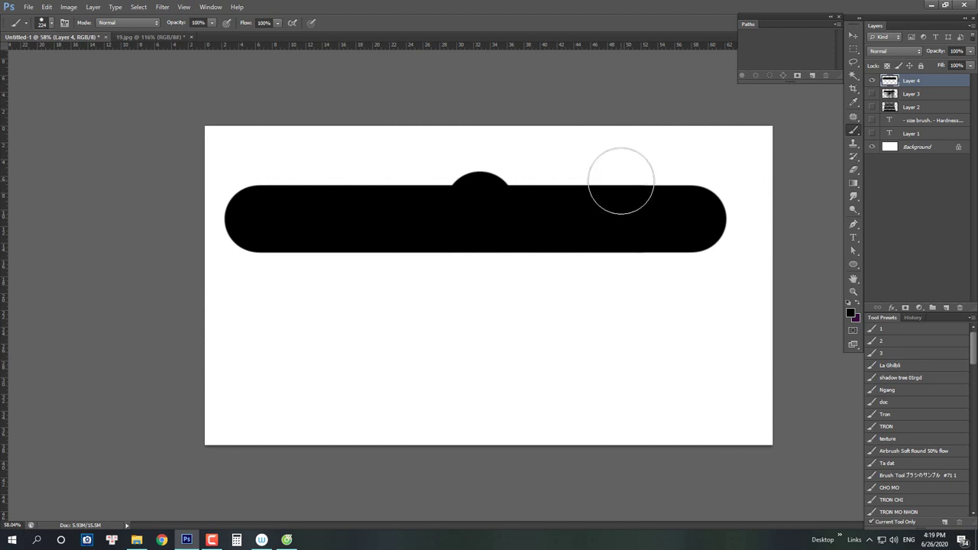
{"action": "key", "text": "shift+5"}
{"action": "key", "text": "ctrl+z"}
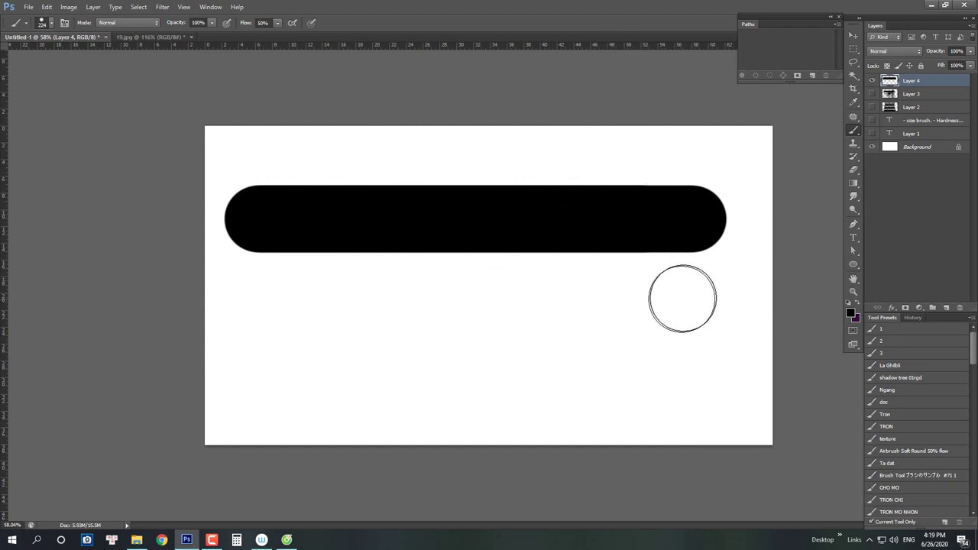
Try horizontal strokes beneath the black bar at 100% opacity and 50% flow.
{"action": "left_click_drag", "start_coordinate": [683, 299], "coordinate": [272, 314]}
{"action": "mouse_move", "coordinate": [628, 303]}
{"action": "left_mouse_down"}
{"action": "mouse_move", "coordinate": [690, 317]}
{"action": "mouse_move", "coordinate": [559, 320]}
{"action": "mouse_move", "coordinate": [235, 363]}
{"action": "left_mouse_up"}
{"action": "key", "text": "ctrl+z"}
Try a horizontal stroke beneath the black bar with both opacity and flow at 50%.
{"action": "key", "text": "5"}
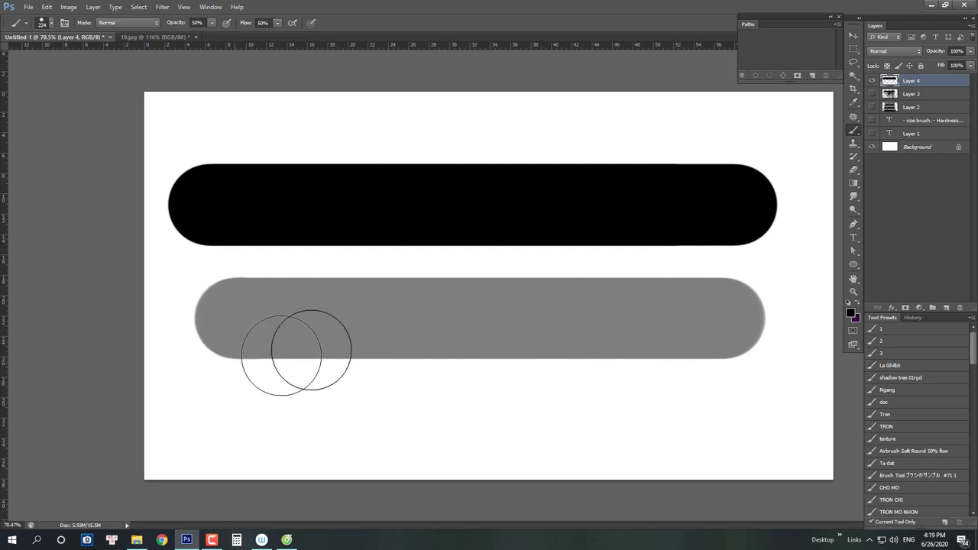
{"action": "key", "text": "ctrl+z"}
{"action": "mouse_move", "coordinate": [708, 299]}
{"action": "left_mouse_down"}
{"action": "mouse_move", "coordinate": [261, 338]}
{"action": "mouse_move", "coordinate": [229, 329]}
{"action": "left_mouse_up"}
{"action": "key", "text": "ctrl+z"}
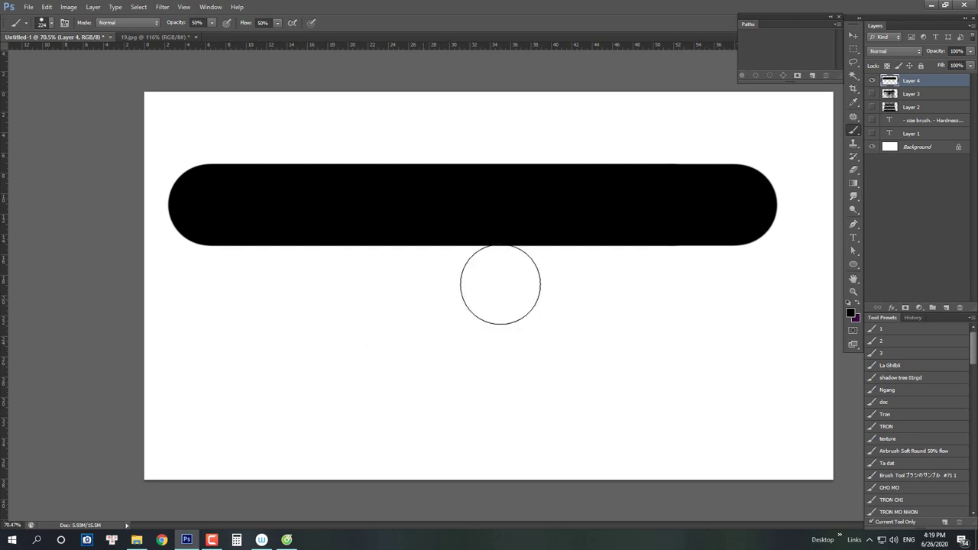
Try two horizontal strokes beneath the black bar at 50% opacity and 30% flow.
{"action": "key", "text": "shift+3"}
{"action": "left_click_drag", "start_coordinate": [711, 304], "coordinate": [240, 331]}
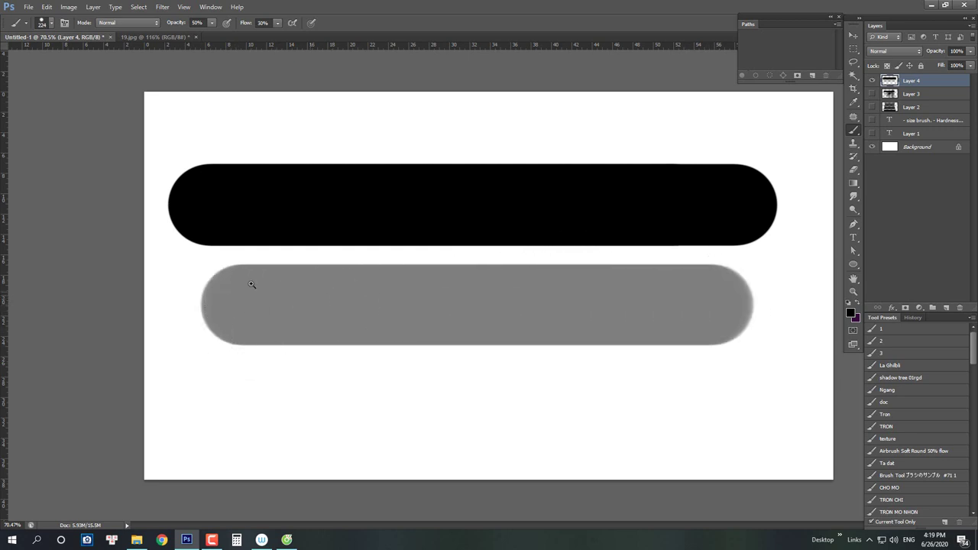
{"action": "mouse_move", "coordinate": [251, 284]}
{"action": "left_mouse_down"}
{"action": "mouse_move", "coordinate": [263, 288]}
{"action": "mouse_move", "coordinate": [249, 289]}
{"action": "left_mouse_up"}
{"action": "left_click_drag", "start_coordinate": [707, 394], "coordinate": [238, 420]}
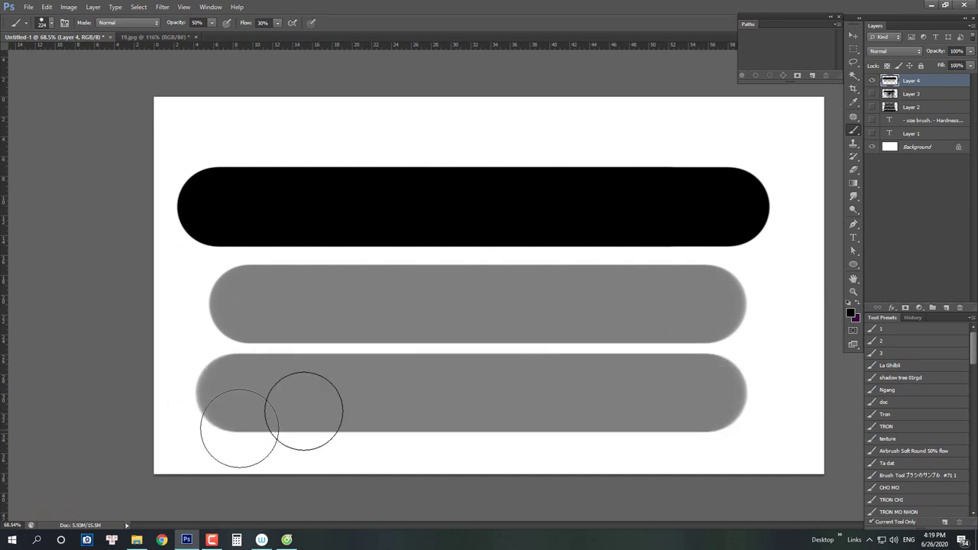
{"action": "key", "text": "ctrl+alt+z"}
{"action": "key", "text": "ctrl+alt+z"}
Choose the second, hard round brush preset, set opacity to 100%, and test a stroke at 30% flow with a 233 px brush.
{"action": "right_click", "coordinate": [531, 251]}
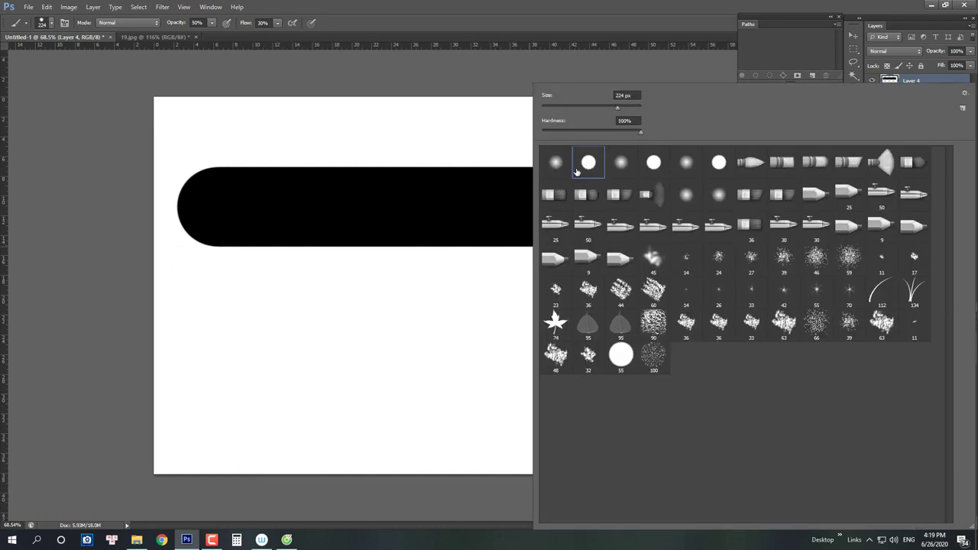
{"action": "double_click", "coordinate": [577, 171]}
{"action": "key", "text": "0"}
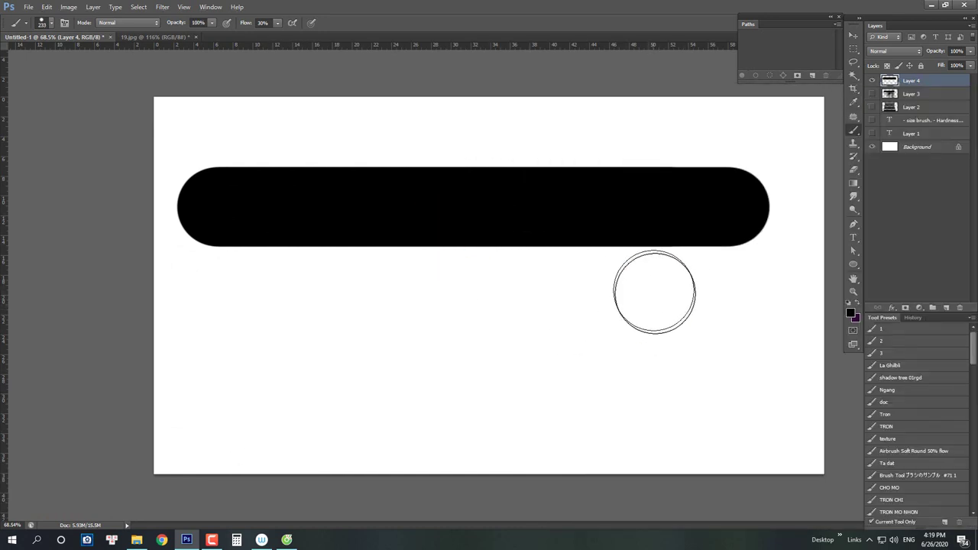
{"action": "left_click_drag", "start_coordinate": [685, 316], "coordinate": [252, 319]}
{"action": "key", "text": "ctrl+z"}
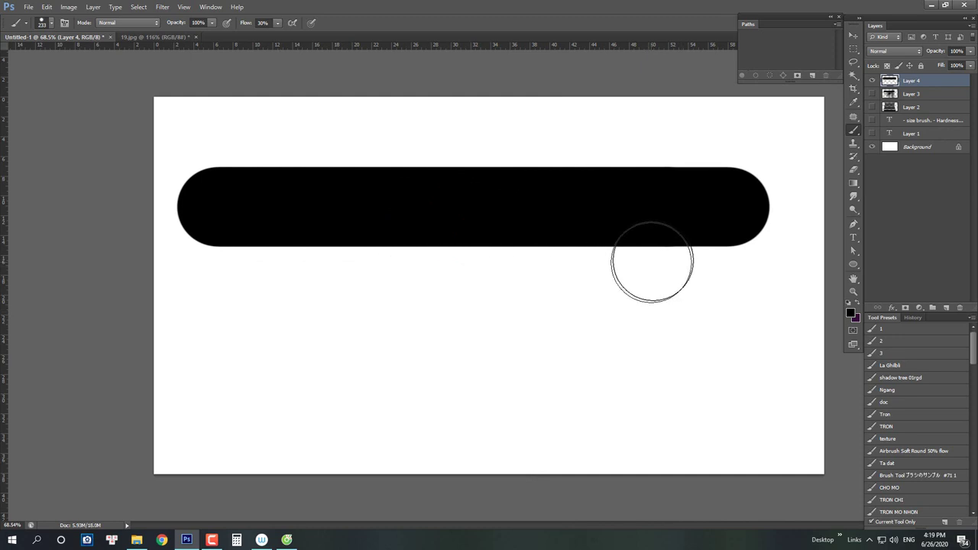
Set the flow to 50% and paint a horizontal stroke of overlapping dabs below the black bar.
{"action": "key", "text": "shift+5"}
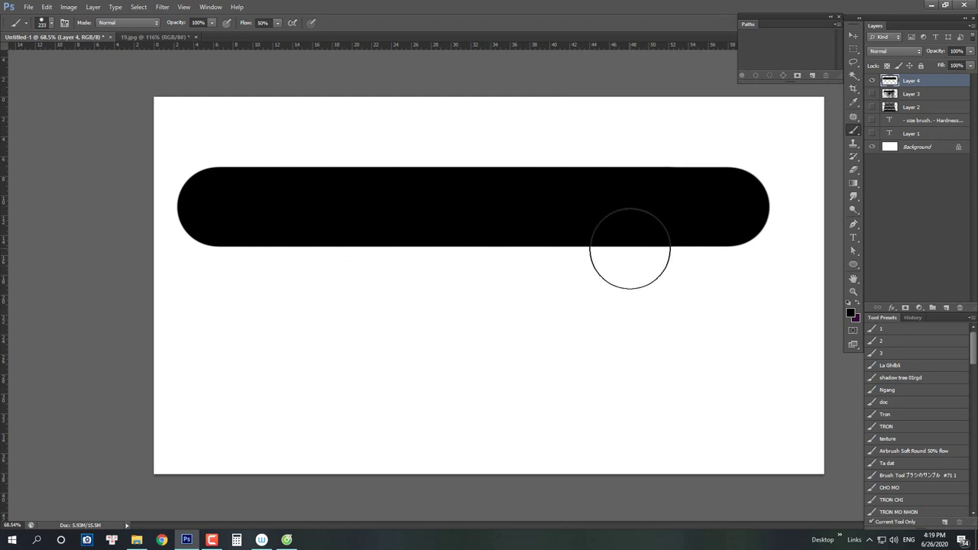
{"action": "mouse_move", "coordinate": [726, 318]}
{"action": "left_mouse_down"}
{"action": "mouse_move", "coordinate": [236, 309]}
{"action": "mouse_move", "coordinate": [536, 328]}
{"action": "mouse_move", "coordinate": [740, 317]}
{"action": "left_mouse_up"}
{"action": "key", "text": "ctrl+z"}
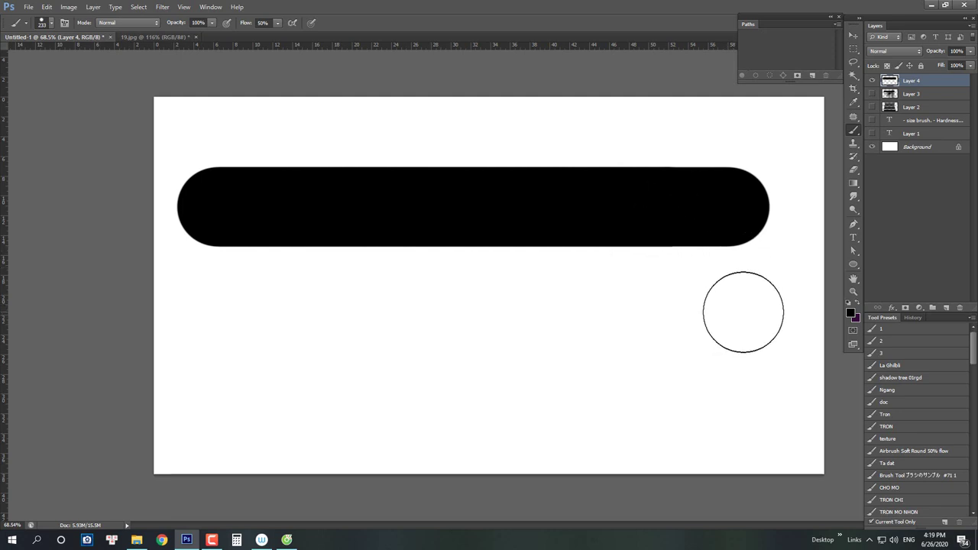
{"action": "left_click_drag", "start_coordinate": [742, 312], "coordinate": [222, 340]}
Try comparison strokes under the overlapping dabs at 100% flow and again at 50% flow.
{"action": "left_click_drag", "start_coordinate": [241, 25], "coordinate": [279, 25]}
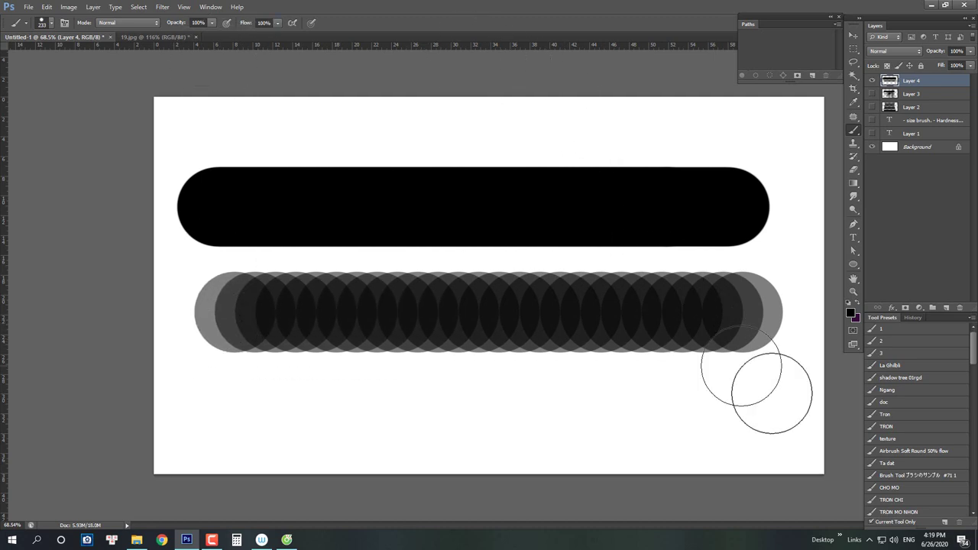
{"action": "mouse_move", "coordinate": [733, 400]}
{"action": "left_mouse_down"}
{"action": "mouse_move", "coordinate": [262, 420]}
{"action": "mouse_move", "coordinate": [229, 405]}
{"action": "left_mouse_up"}
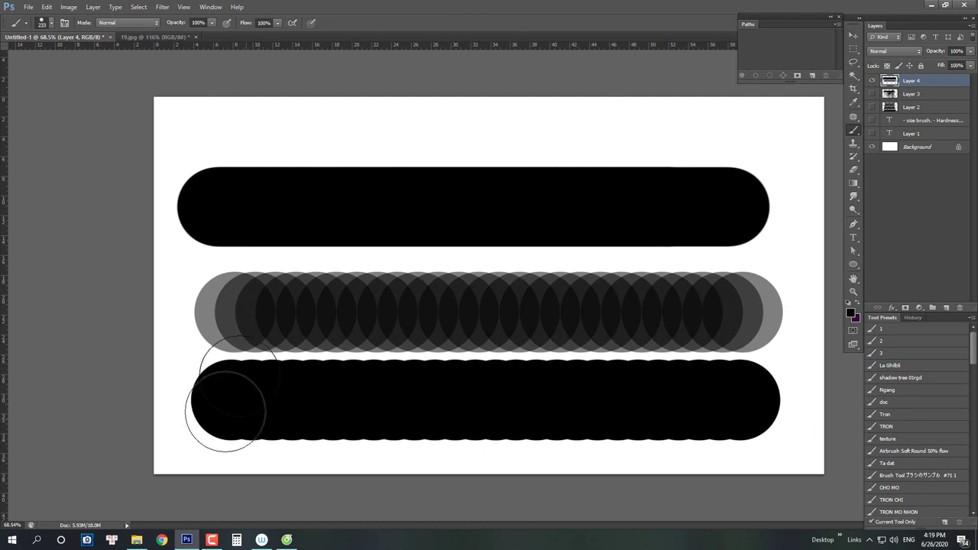
{"action": "key", "text": "ctrl+z"}
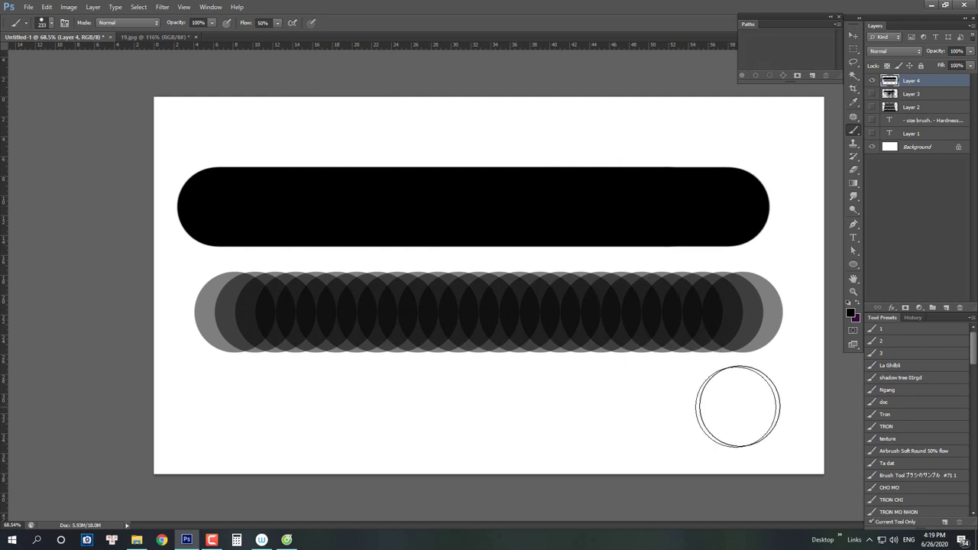
{"action": "left_click_drag", "start_coordinate": [742, 402], "coordinate": [244, 405]}
{"action": "key", "text": "ctrl+z"}
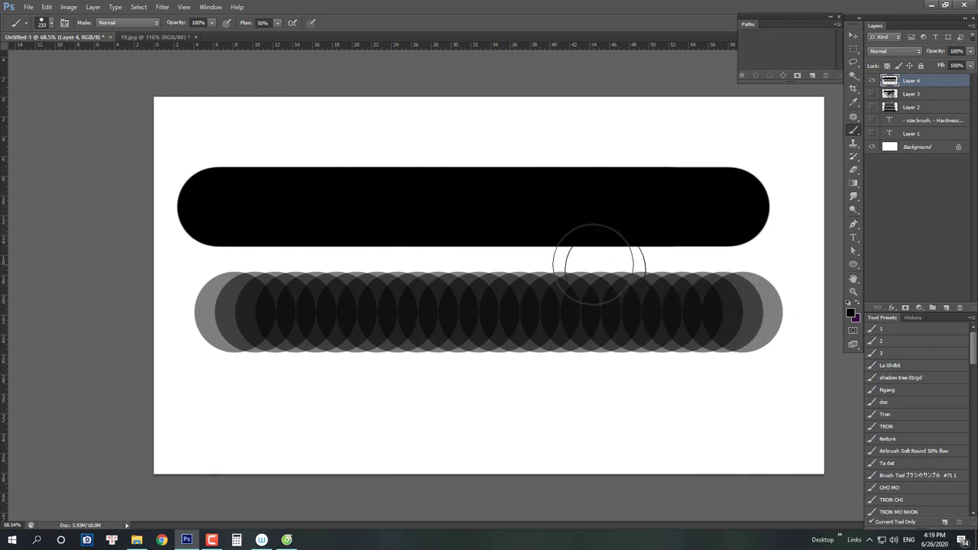
Paint two thinner horizontal strokes lower down, one at 20% flow and one at 10% flow with a 120 px brush.
{"action": "key", "text": "shift+2"}
{"action": "left_click_drag", "start_coordinate": [757, 400], "coordinate": [217, 409]}
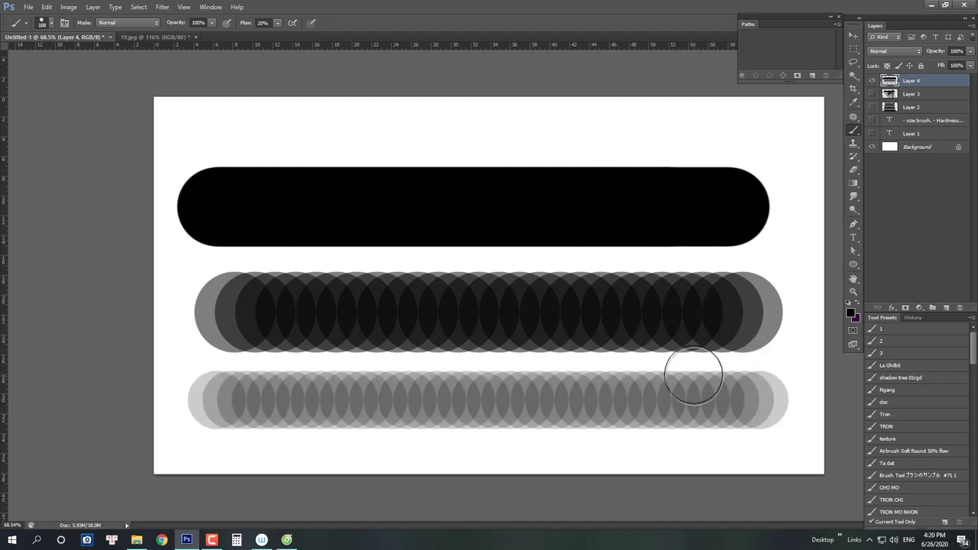
{"action": "left_click_drag", "start_coordinate": [742, 415], "coordinate": [730, 415], "text": "alt"}
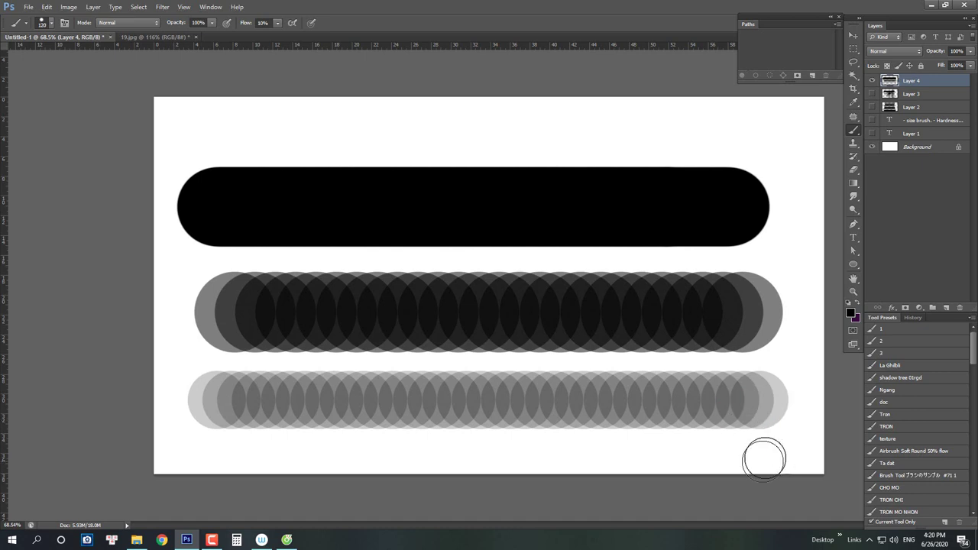
{"action": "mouse_move", "coordinate": [764, 457]}
{"action": "left_mouse_down"}
{"action": "mouse_move", "coordinate": [537, 454]}
{"action": "mouse_move", "coordinate": [219, 469]}
{"action": "mouse_move", "coordinate": [183, 457]}
{"action": "left_mouse_up"}
{"action": "mouse_move", "coordinate": [547, 256]}
{"action": "left_mouse_down", "text": "ctrl"}
{"action": "mouse_move", "coordinate": [545, 398]}
{"action": "mouse_move", "coordinate": [552, 269]}
{"action": "left_mouse_up", "text": "ctrl"}
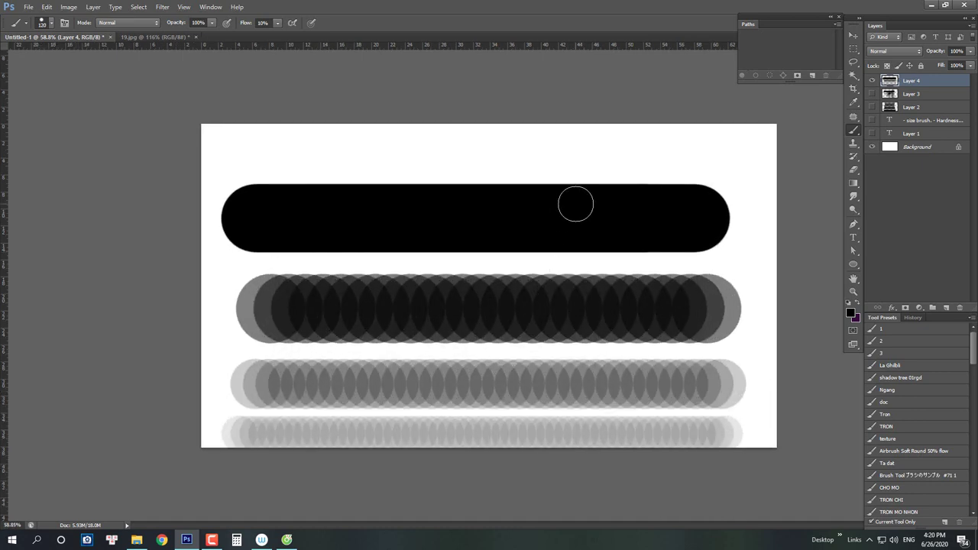
Undo the three reduced-flow strokes and move the black bar up near the canvas's upper edge.
{"action": "key", "text": "ctrl+z"}
{"action": "key", "text": "ctrl+z"}
{"action": "key", "text": "ctrl+z"}
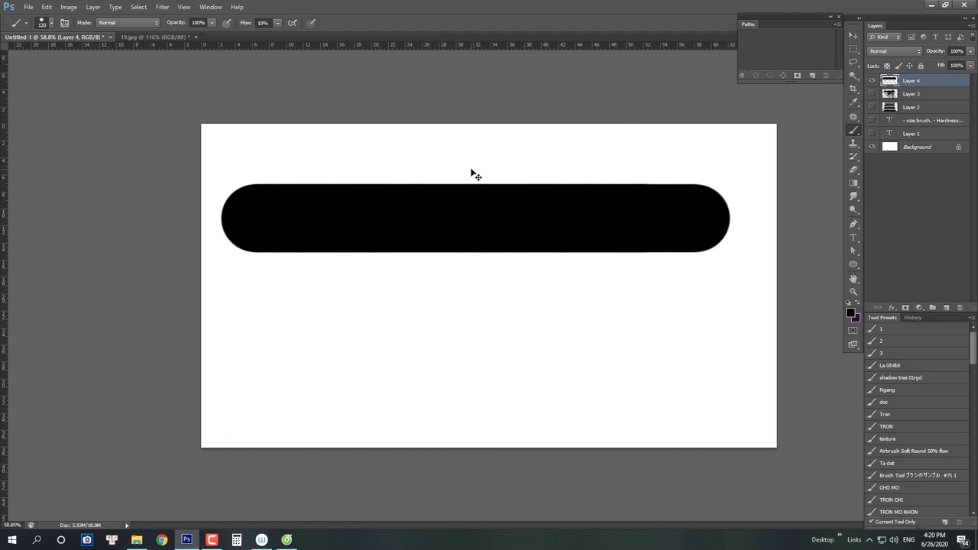
{"action": "mouse_move", "coordinate": [519, 201]}
{"action": "left_mouse_down"}
{"action": "mouse_move", "coordinate": [511, 201]}
{"action": "mouse_move", "coordinate": [516, 178]}
{"action": "left_mouse_up"}
{"action": "left_click_drag", "start_coordinate": [475, 253], "coordinate": [485, 245]}
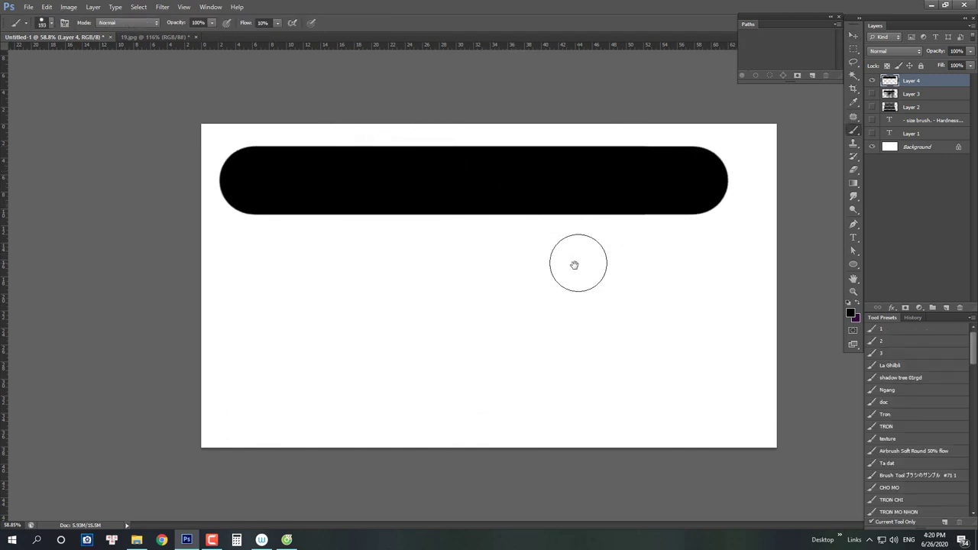
Set the brush flow to 50%.
{"action": "left_click_drag", "start_coordinate": [574, 264], "coordinate": [596, 256]}
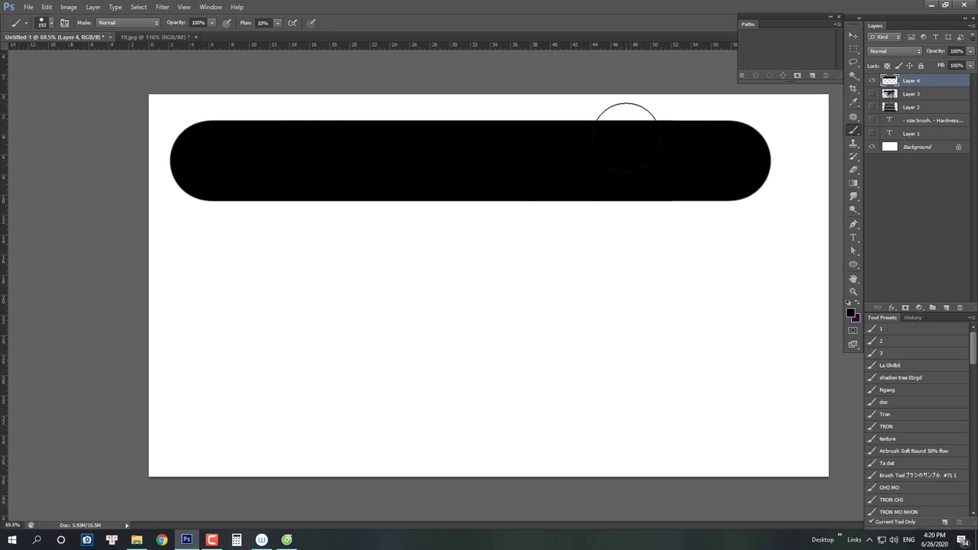
{"action": "scroll", "coordinate": [500, 270], "scroll_direction": "down", "scroll_amount": 2}
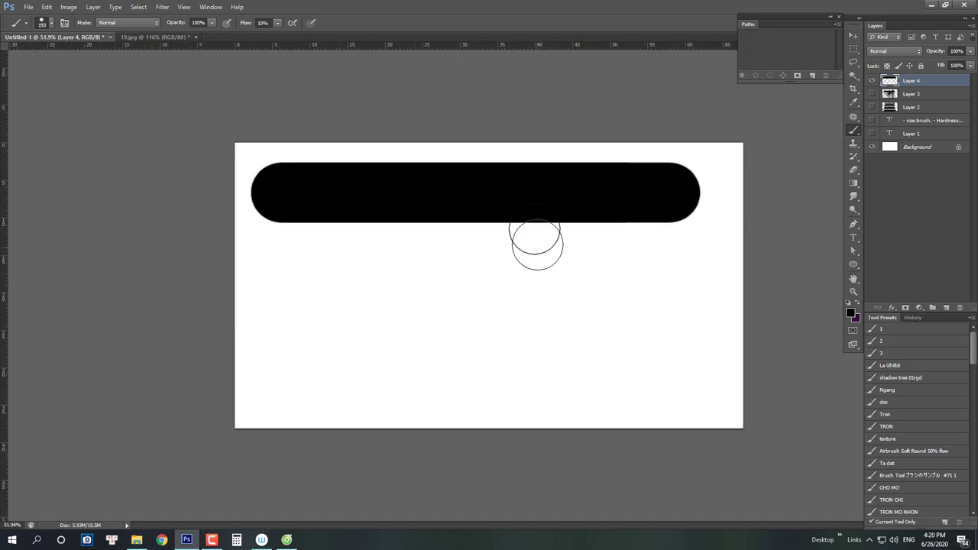
{"action": "scroll", "coordinate": [519, 256], "scroll_direction": "up", "scroll_amount": 2}
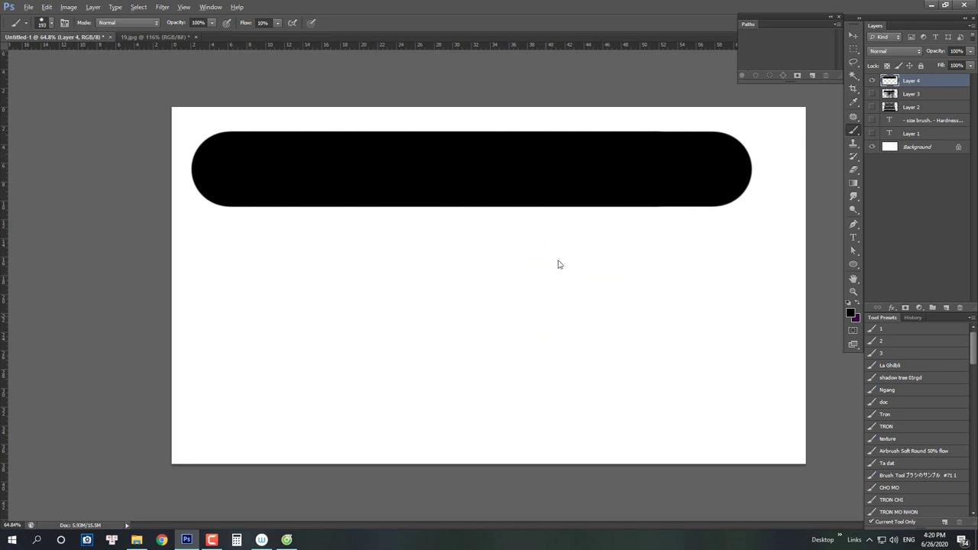
{"action": "left_click_drag", "start_coordinate": [537, 286], "coordinate": [571, 200]}
{"action": "key", "text": "shift+4"}
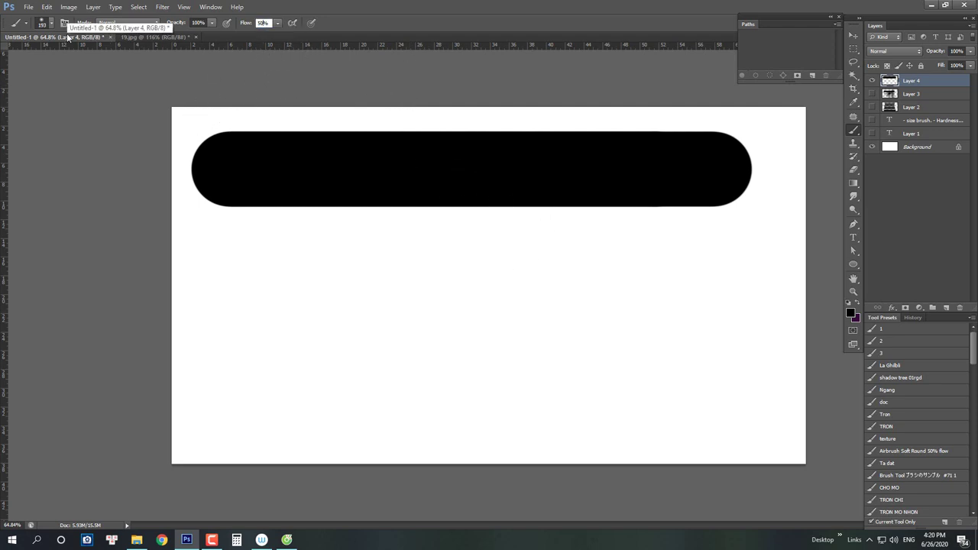
Try a soft horizontal stroke beneath the black bar with a 178 px brush at 50% flow.
{"action": "left_click_drag", "start_coordinate": [494, 267], "coordinate": [537, 271]}
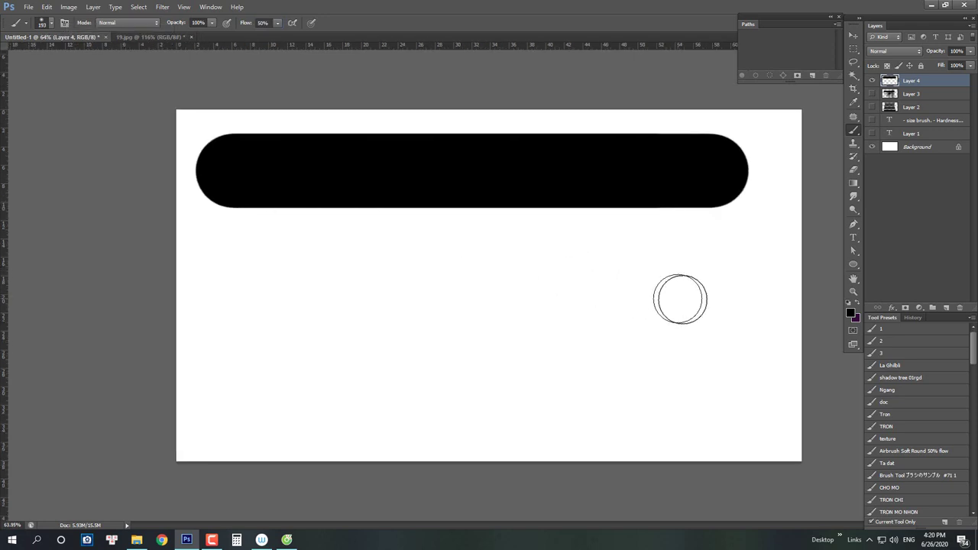
{"action": "mouse_move", "coordinate": [726, 292]}
{"action": "left_mouse_down"}
{"action": "mouse_move", "coordinate": [691, 297]}
{"action": "mouse_move", "coordinate": [741, 301]}
{"action": "mouse_move", "coordinate": [257, 322]}
{"action": "left_mouse_up"}
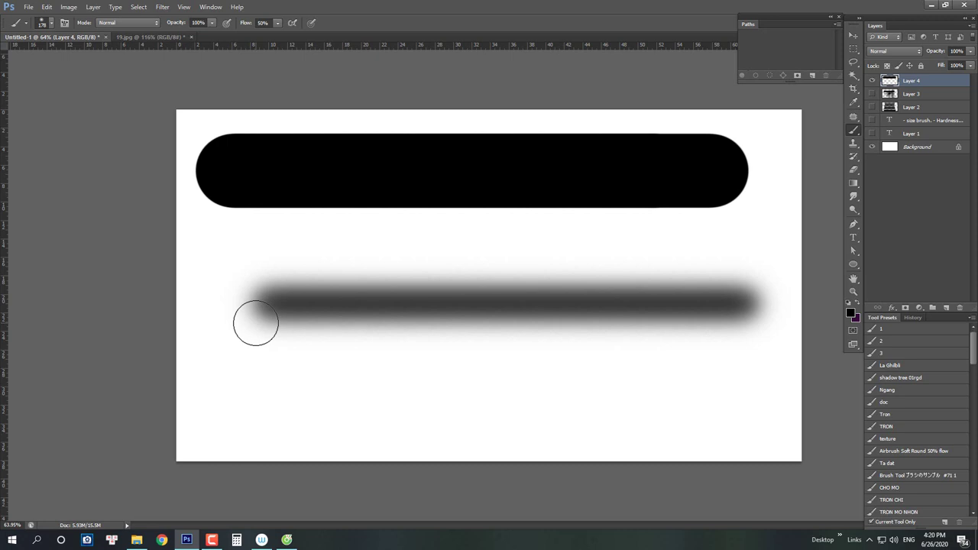
{"action": "mouse_move", "coordinate": [256, 324]}
{"action": "left_mouse_down"}
{"action": "mouse_move", "coordinate": [404, 306]}
{"action": "mouse_move", "coordinate": [671, 311]}
{"action": "mouse_move", "coordinate": [500, 303]}
{"action": "mouse_move", "coordinate": [631, 308]}
{"action": "mouse_move", "coordinate": [604, 307]}
{"action": "mouse_move", "coordinate": [571, 284]}
{"action": "mouse_move", "coordinate": [591, 286]}
{"action": "left_mouse_up"}
{"action": "key", "text": "ctrl+alt+z"}
{"action": "key", "text": "ctrl+alt+z"}
{"action": "key", "text": "ctrl+alt+z"}
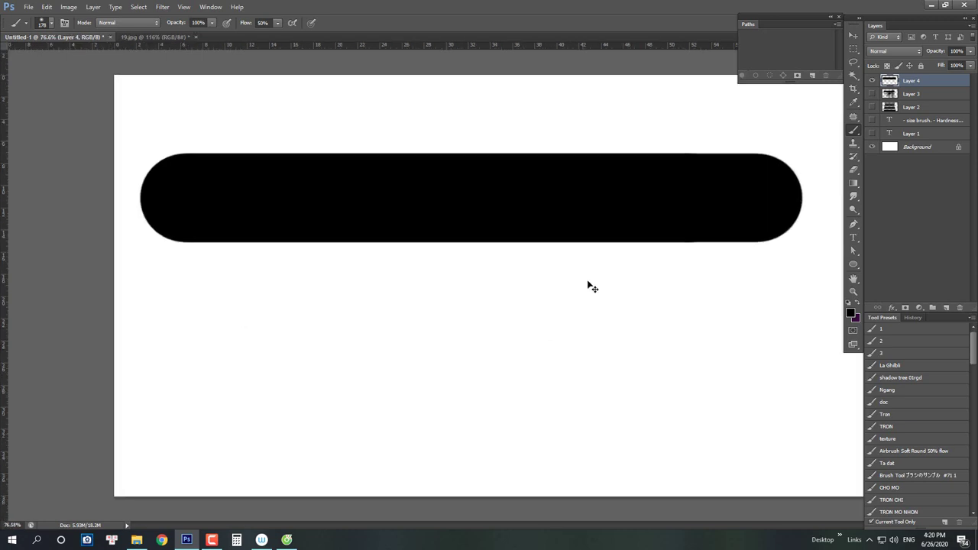
Hide Layer 4, add a new layer above it and enlarge the soft brush to 297 px.
{"action": "left_click", "coordinate": [872, 80]}
{"action": "scroll", "coordinate": [665, 132], "scroll_direction": "down", "scroll_amount": 1}
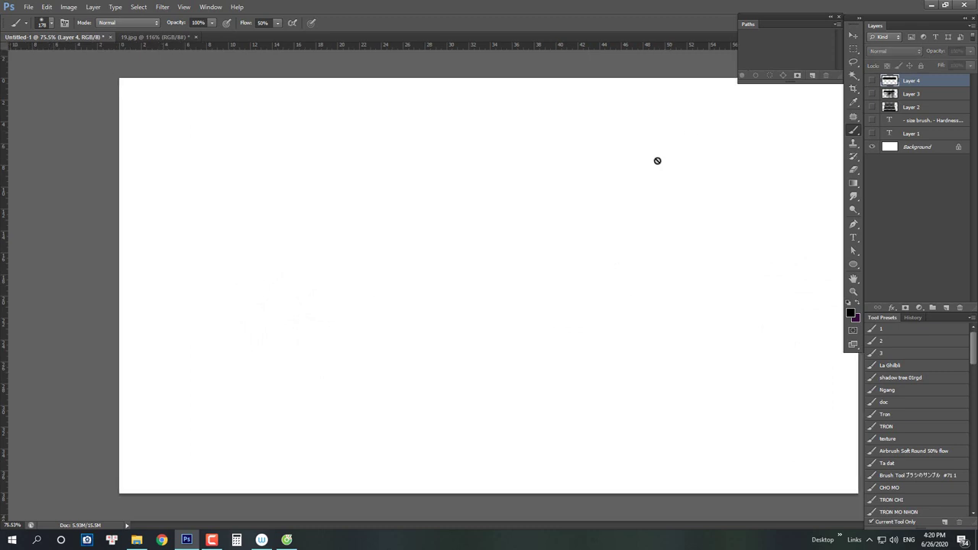
{"action": "right_click", "coordinate": [577, 227]}
{"action": "right_click", "coordinate": [596, 223]}
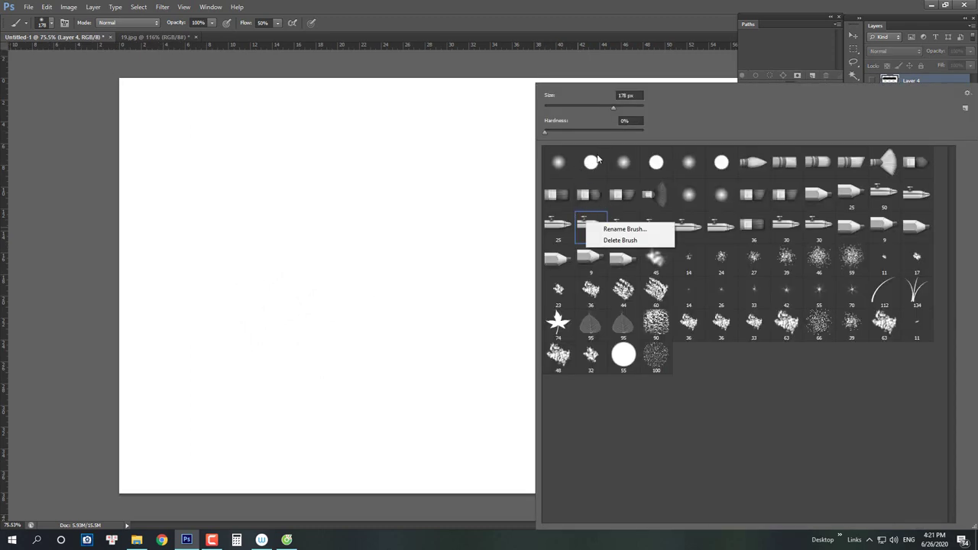
{"action": "mouse_move", "coordinate": [448, 234]}
{"action": "left_mouse_down"}
{"action": "mouse_move", "coordinate": [498, 219]}
{"action": "mouse_move", "coordinate": [526, 183]}
{"action": "left_mouse_up"}
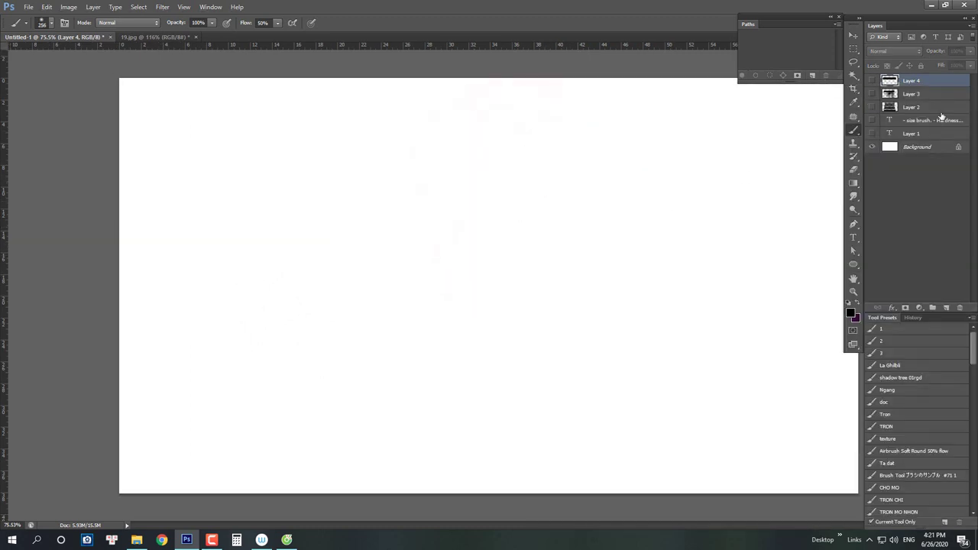
{"action": "left_click", "coordinate": [946, 307]}
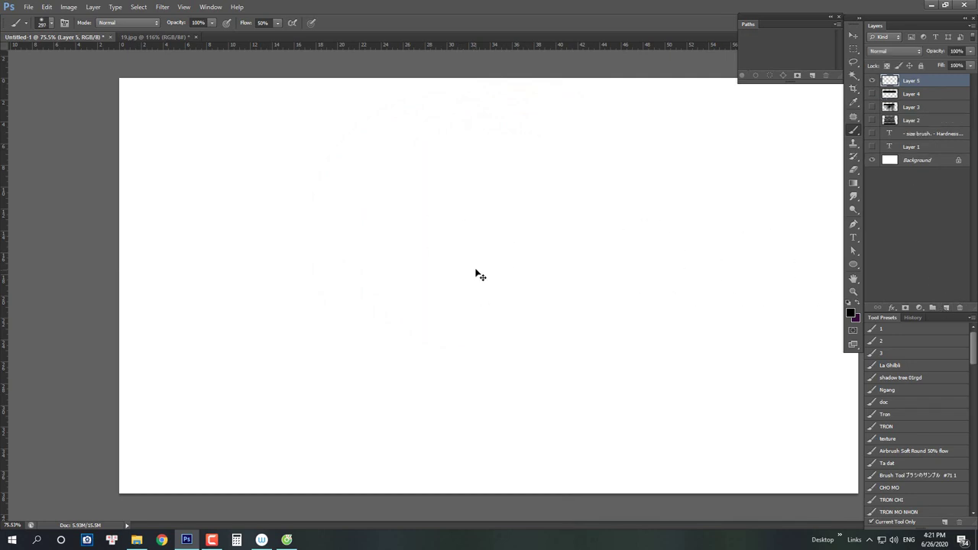
Set the Size Jitter control to Pen Pressure in the brush's Shape Dynamics settings.
{"action": "key", "text": "F5"}
{"action": "left_click", "coordinate": [336, 158]}
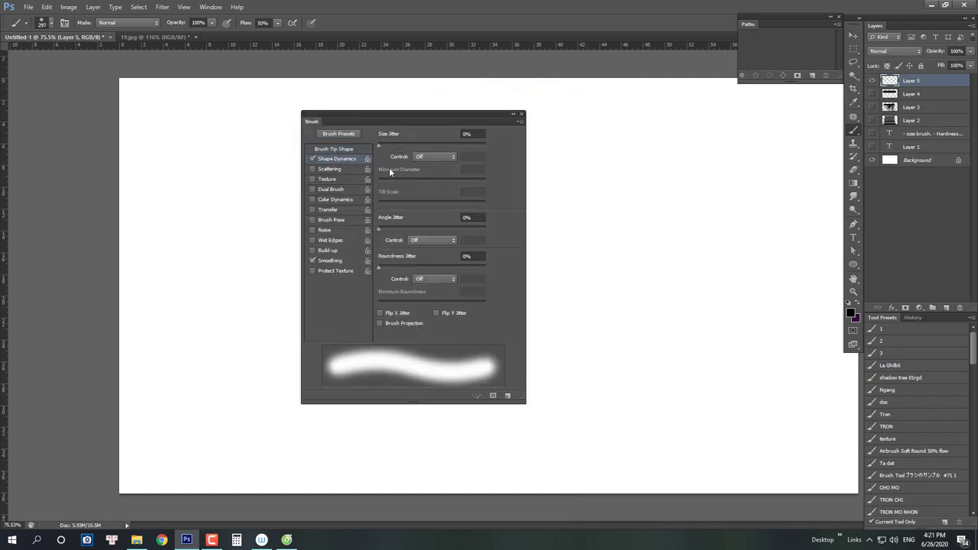
{"action": "left_click", "coordinate": [439, 157]}
{"action": "left_click", "coordinate": [431, 183]}
{"action": "left_click_drag", "start_coordinate": [540, 216], "coordinate": [651, 254]}
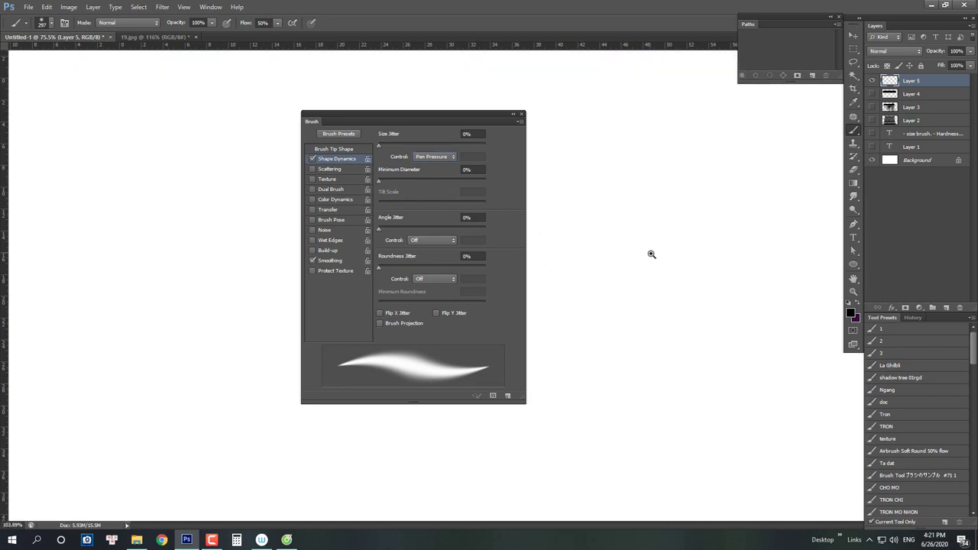
{"action": "key", "text": "F5"}
Set the flow to 30% and paint tapered diagonal strokes across the canvas with a 493 px soft brush.
{"action": "mouse_move", "coordinate": [634, 220]}
{"action": "left_mouse_down"}
{"action": "mouse_move", "coordinate": [623, 244]}
{"action": "mouse_move", "coordinate": [662, 221]}
{"action": "left_mouse_up"}
{"action": "mouse_move", "coordinate": [574, 214]}
{"action": "left_mouse_down"}
{"action": "mouse_move", "coordinate": [589, 224]}
{"action": "mouse_move", "coordinate": [626, 197]}
{"action": "left_mouse_up"}
{"action": "key", "text": "3"}
{"action": "mouse_move", "coordinate": [686, 173]}
{"action": "left_mouse_down"}
{"action": "mouse_move", "coordinate": [468, 272]}
{"action": "mouse_move", "coordinate": [382, 332]}
{"action": "left_mouse_up"}
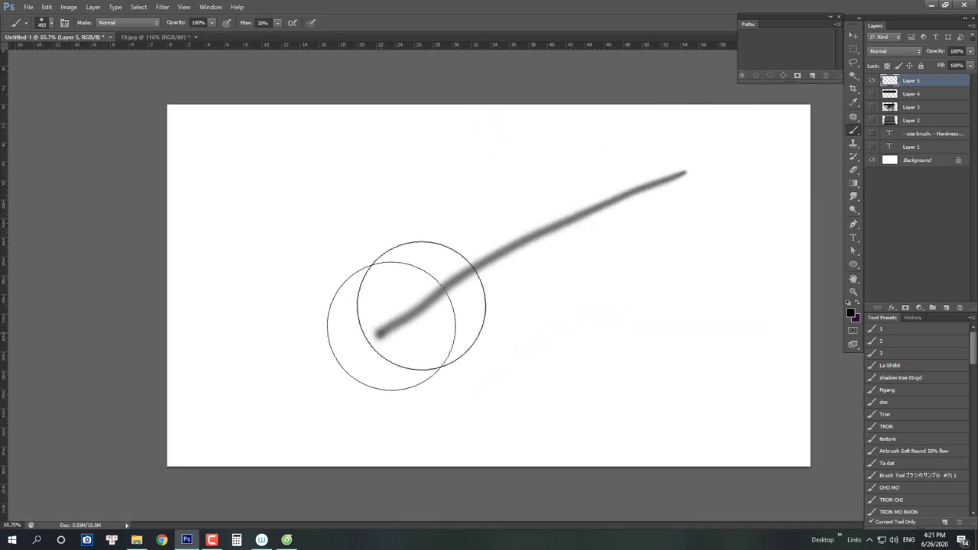
{"action": "key", "text": "ctrl+z"}
{"action": "mouse_move", "coordinate": [716, 154]}
{"action": "left_mouse_down"}
{"action": "mouse_move", "coordinate": [515, 231]}
{"action": "mouse_move", "coordinate": [356, 327]}
{"action": "left_mouse_up"}
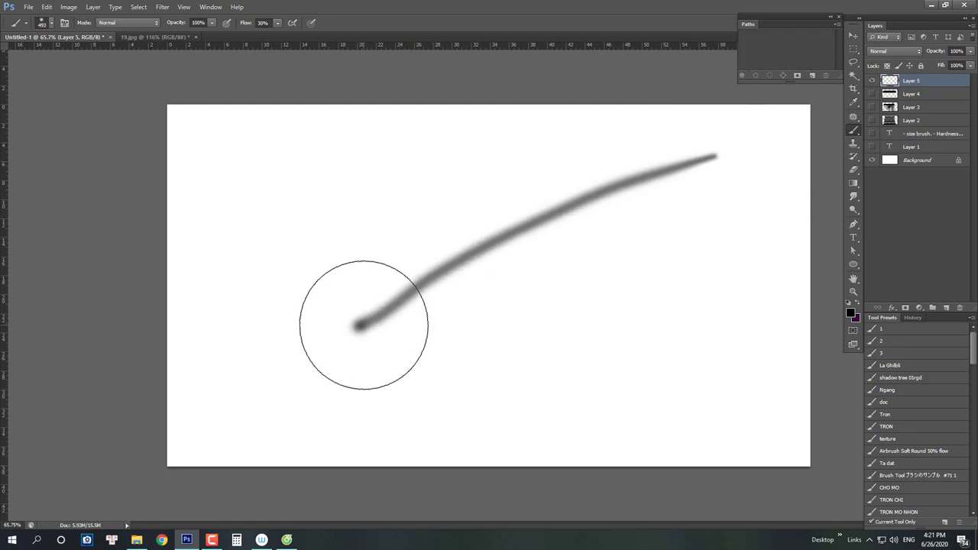
{"action": "mouse_move", "coordinate": [358, 327]}
{"action": "left_mouse_down"}
{"action": "mouse_move", "coordinate": [481, 249]}
{"action": "mouse_move", "coordinate": [621, 189]}
{"action": "mouse_move", "coordinate": [480, 247]}
{"action": "mouse_move", "coordinate": [594, 196]}
{"action": "mouse_move", "coordinate": [521, 226]}
{"action": "mouse_move", "coordinate": [590, 200]}
{"action": "mouse_move", "coordinate": [547, 216]}
{"action": "left_mouse_up"}
Clear the diagonal test stroke, reduce the brush to 285 px and hide Layer 5.
{"action": "mouse_move", "coordinate": [646, 256]}
{"action": "left_mouse_down"}
{"action": "mouse_move", "coordinate": [605, 280]}
{"action": "mouse_move", "coordinate": [664, 247]}
{"action": "left_mouse_up"}
{"action": "key", "text": "Delete"}
{"action": "left_click_drag", "start_coordinate": [726, 231], "coordinate": [664, 233]}
{"action": "mouse_move", "coordinate": [717, 273]}
{"action": "left_mouse_down"}
{"action": "mouse_move", "coordinate": [196, 301]}
{"action": "mouse_move", "coordinate": [751, 269]}
{"action": "mouse_move", "coordinate": [527, 277]}
{"action": "left_mouse_up"}
{"action": "mouse_move", "coordinate": [295, 301]}
{"action": "left_mouse_down"}
{"action": "mouse_move", "coordinate": [227, 301]}
{"action": "mouse_move", "coordinate": [520, 288]}
{"action": "mouse_move", "coordinate": [742, 296]}
{"action": "left_mouse_up"}
{"action": "left_click", "coordinate": [871, 81]}
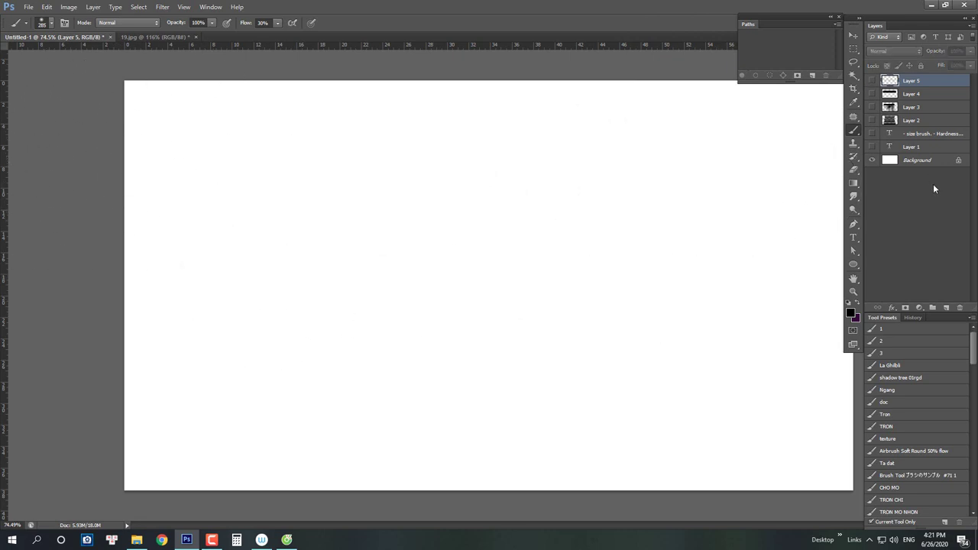
{"action": "left_click", "coordinate": [945, 308]}
{"action": "right_click", "coordinate": [678, 197]}
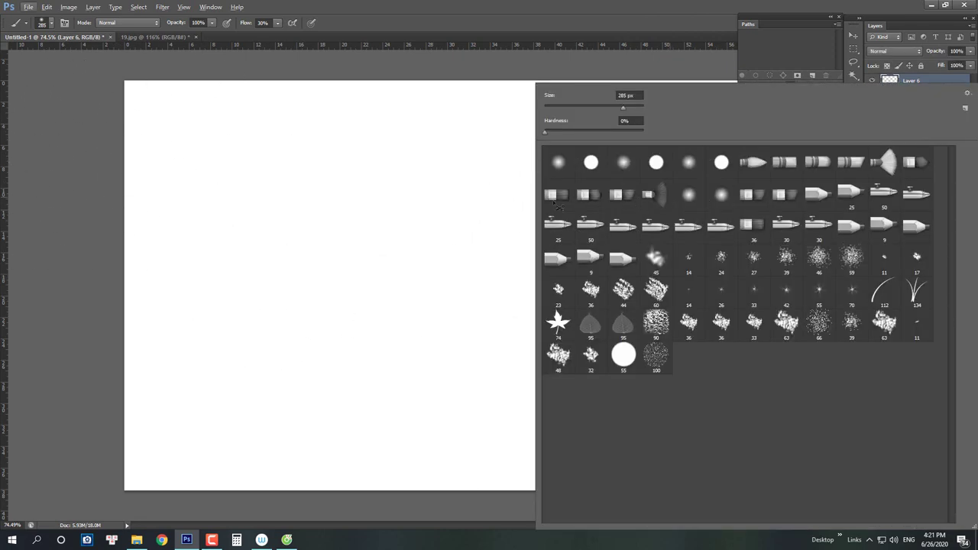
{"action": "mouse_move", "coordinate": [521, 205]}
{"action": "left_mouse_down"}
{"action": "mouse_move", "coordinate": [620, 202]}
{"action": "mouse_move", "coordinate": [343, 268]}
{"action": "mouse_move", "coordinate": [601, 214]}
{"action": "mouse_move", "coordinate": [428, 249]}
{"action": "mouse_move", "coordinate": [497, 242]}
{"action": "mouse_move", "coordinate": [470, 262]}
{"action": "mouse_move", "coordinate": [556, 235]}
{"action": "left_mouse_up"}
{"action": "key", "text": "Delete"}
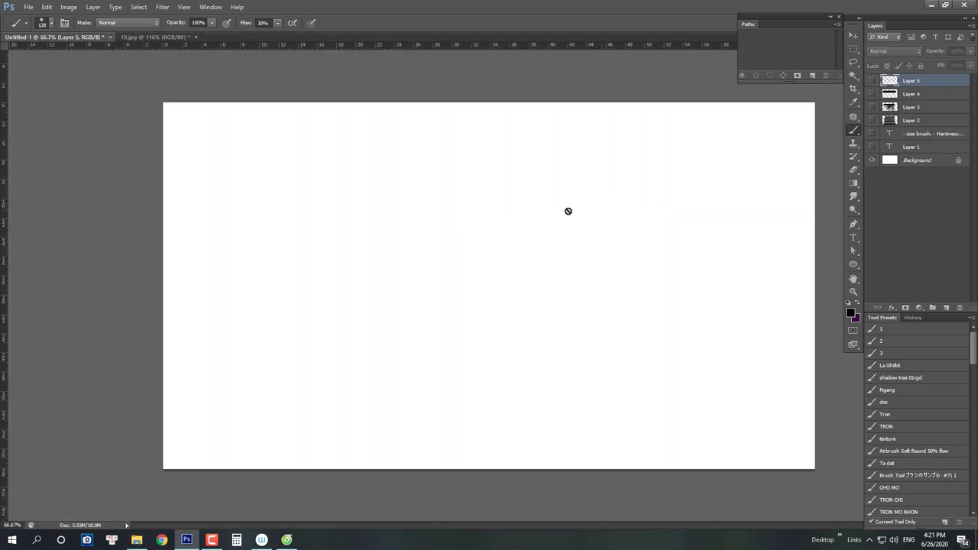
Add a new layer above Layer 5 and reduce the brush size to 101 px.
{"action": "left_click", "coordinate": [946, 308]}
{"action": "left_click_drag", "start_coordinate": [447, 253], "coordinate": [426, 275]}
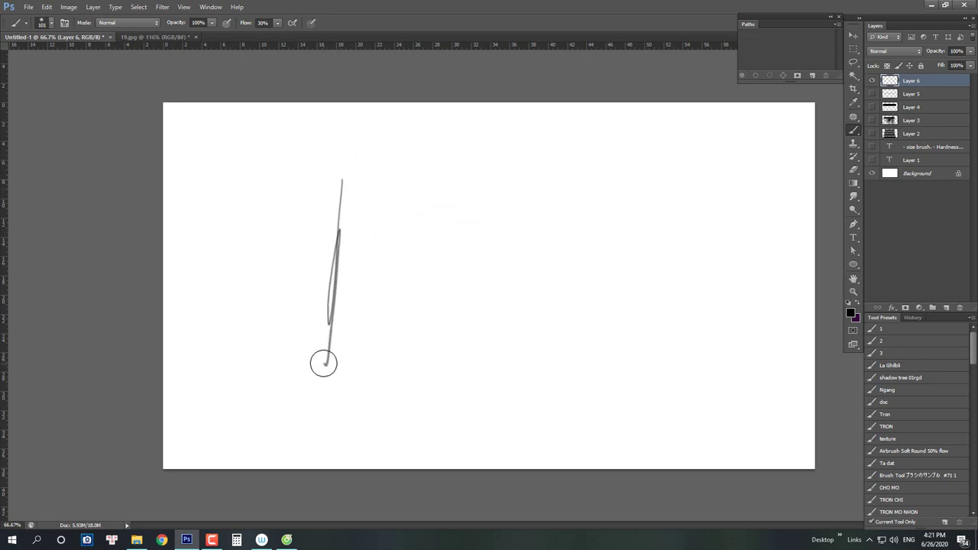
Try loose thin pressure-sensitive lines across the canvas with the 101 px brush at 30% flow.
{"action": "mouse_move", "coordinate": [324, 363]}
{"action": "left_mouse_down"}
{"action": "mouse_move", "coordinate": [433, 329]}
{"action": "mouse_move", "coordinate": [607, 327]}
{"action": "left_mouse_up"}
{"action": "mouse_move", "coordinate": [350, 374]}
{"action": "left_mouse_down"}
{"action": "mouse_move", "coordinate": [575, 356]}
{"action": "mouse_move", "coordinate": [604, 180]}
{"action": "left_mouse_up"}
{"action": "key", "text": "ctrl+alt+z"}
{"action": "key", "text": "ctrl+alt+z"}
{"action": "key", "text": "ctrl+alt+z"}
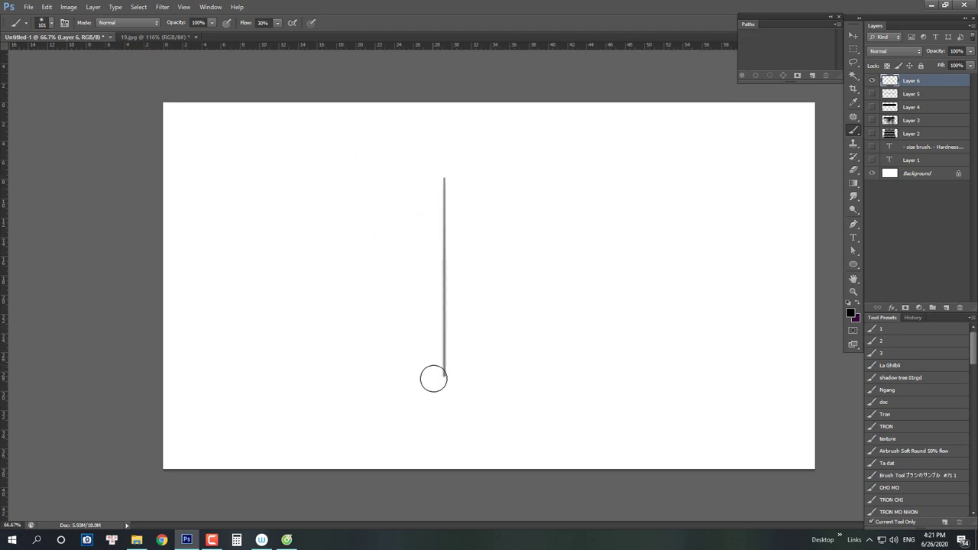
Sketch a house's two walls, floor divider and ground line, with a dark shaded door at ground level.
{"action": "left_click_drag", "start_coordinate": [446, 281], "coordinate": [605, 280]}
{"action": "mouse_move", "coordinate": [632, 220]}
{"action": "left_mouse_down"}
{"action": "mouse_move", "coordinate": [627, 364]}
{"action": "mouse_move", "coordinate": [598, 366]}
{"action": "left_mouse_up"}
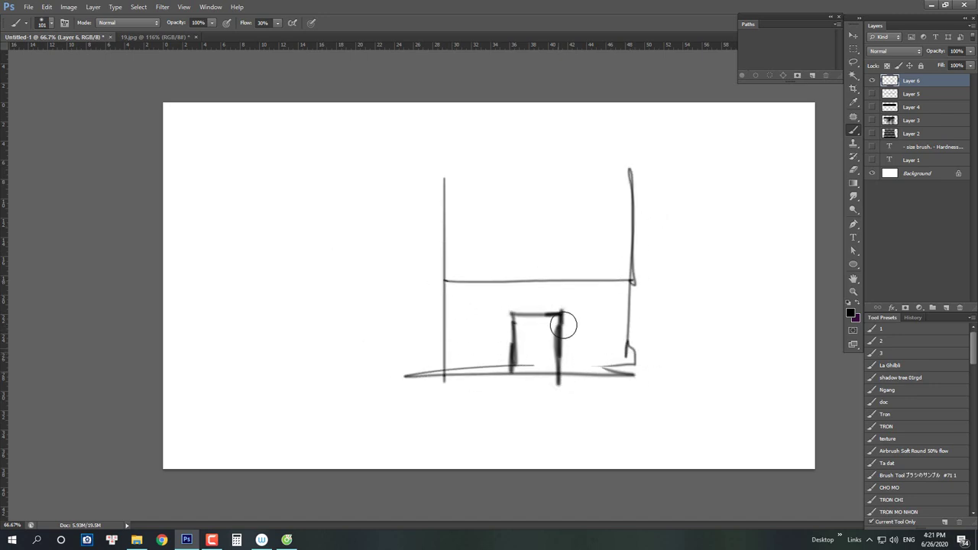
{"action": "mouse_move", "coordinate": [524, 324]}
{"action": "left_mouse_down"}
{"action": "mouse_move", "coordinate": [513, 359]}
{"action": "mouse_move", "coordinate": [547, 332]}
{"action": "mouse_move", "coordinate": [552, 364]}
{"action": "left_mouse_up"}
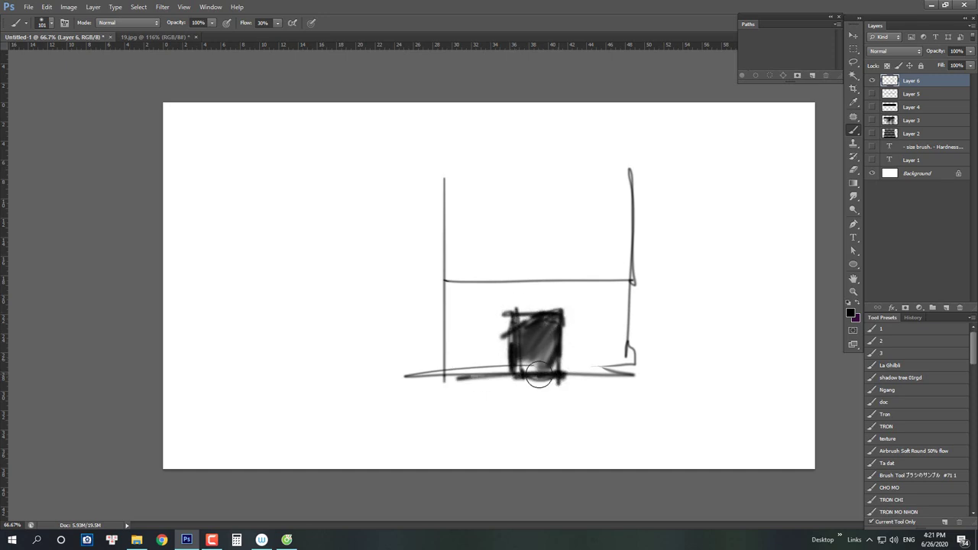
{"action": "left_click_drag", "start_coordinate": [538, 374], "coordinate": [593, 373]}
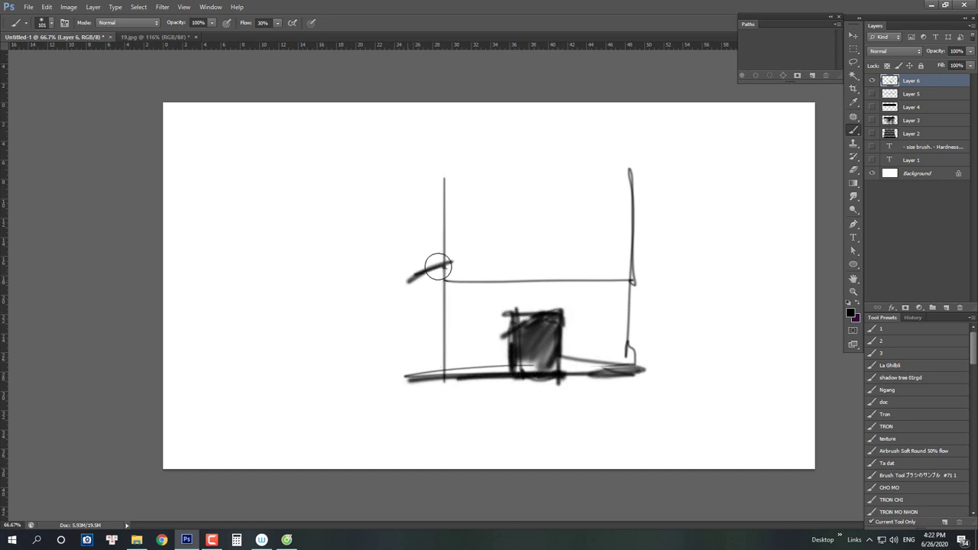
Add a thick ledge between the floors, two upper window frames and a sloping roof to the house sketch.
{"action": "mouse_move", "coordinate": [439, 266]}
{"action": "left_mouse_down"}
{"action": "mouse_move", "coordinate": [653, 279]}
{"action": "mouse_move", "coordinate": [453, 269]}
{"action": "mouse_move", "coordinate": [430, 285]}
{"action": "mouse_move", "coordinate": [657, 289]}
{"action": "mouse_move", "coordinate": [585, 271]}
{"action": "left_mouse_up"}
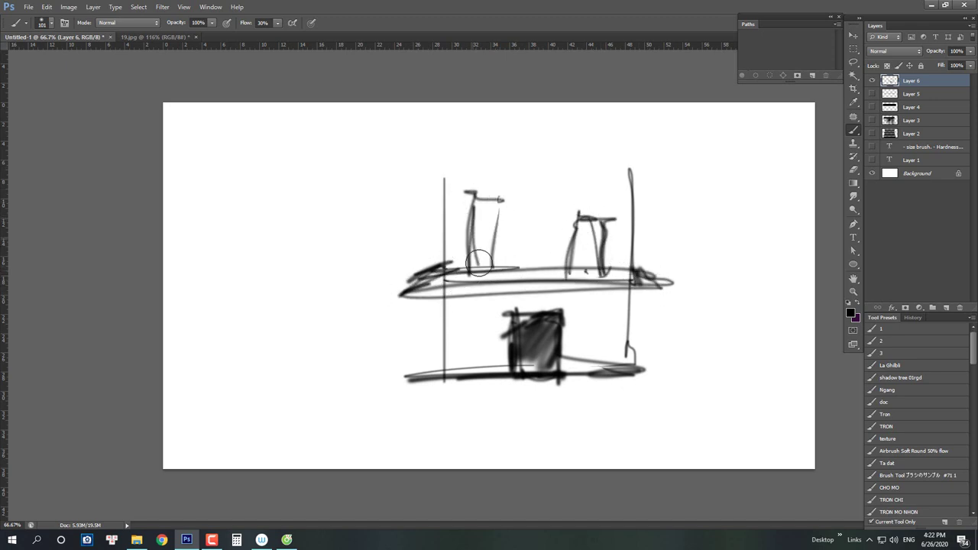
{"action": "mouse_move", "coordinate": [684, 250]}
{"action": "left_mouse_down"}
{"action": "mouse_move", "coordinate": [541, 311]}
{"action": "mouse_move", "coordinate": [567, 184]}
{"action": "left_mouse_up"}
{"action": "left_click_drag", "start_coordinate": [401, 201], "coordinate": [621, 203]}
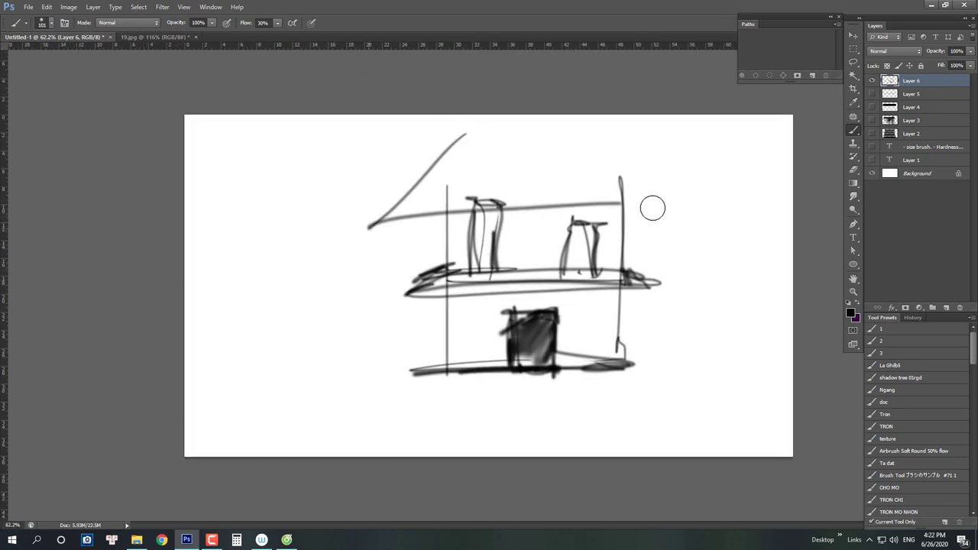
{"action": "mouse_move", "coordinate": [673, 188]}
{"action": "left_mouse_down"}
{"action": "mouse_move", "coordinate": [426, 175]}
{"action": "mouse_move", "coordinate": [524, 148]}
{"action": "mouse_move", "coordinate": [589, 169]}
{"action": "mouse_move", "coordinate": [665, 216]}
{"action": "mouse_move", "coordinate": [497, 207]}
{"action": "mouse_move", "coordinate": [363, 226]}
{"action": "mouse_move", "coordinate": [687, 208]}
{"action": "mouse_move", "coordinate": [664, 189]}
{"action": "mouse_move", "coordinate": [425, 161]}
{"action": "mouse_move", "coordinate": [554, 171]}
{"action": "mouse_move", "coordinate": [504, 186]}
{"action": "left_mouse_up"}
{"action": "mouse_move", "coordinate": [594, 197]}
{"action": "left_mouse_down"}
{"action": "mouse_move", "coordinate": [489, 196]}
{"action": "mouse_move", "coordinate": [592, 197]}
{"action": "left_mouse_up"}
Hide the house sketch on Layer 6 and return to the Brush tool.
{"action": "key", "text": "v"}
{"action": "left_click", "coordinate": [871, 82]}
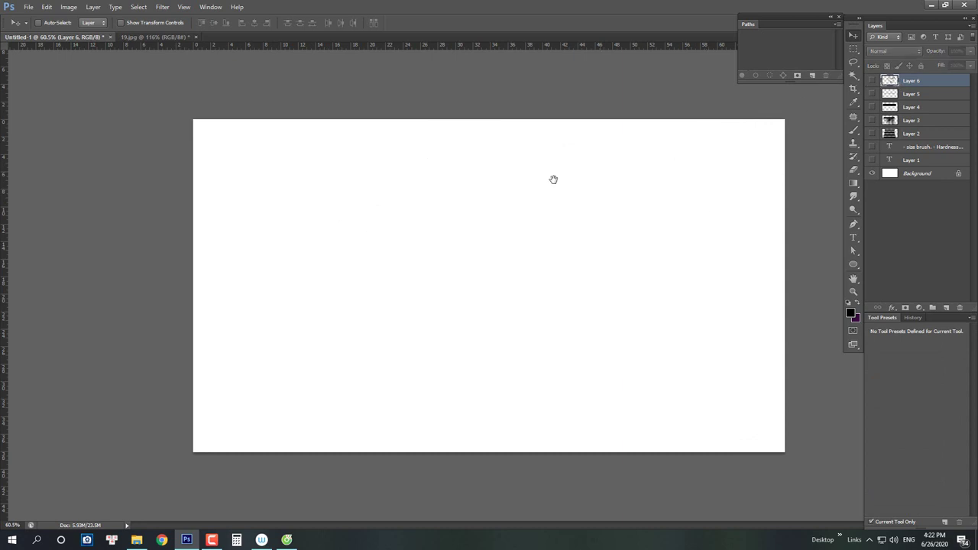
{"action": "scroll", "coordinate": [519, 187], "scroll_direction": "up", "scroll_amount": 1}
{"action": "key", "text": "b"}
{"action": "scroll", "coordinate": [463, 201], "scroll_direction": "down", "scroll_amount": 3}
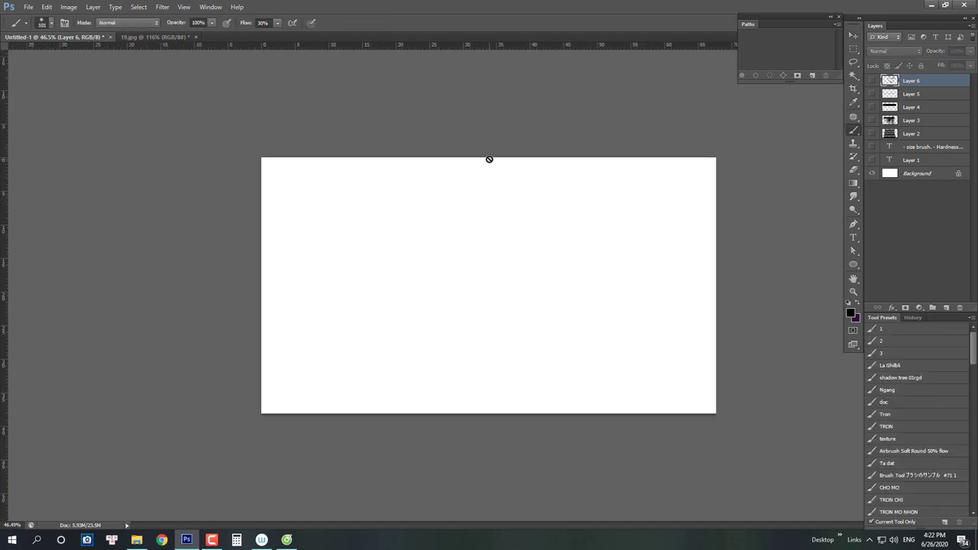
{"action": "scroll", "coordinate": [520, 227], "scroll_direction": "up", "scroll_amount": 2}
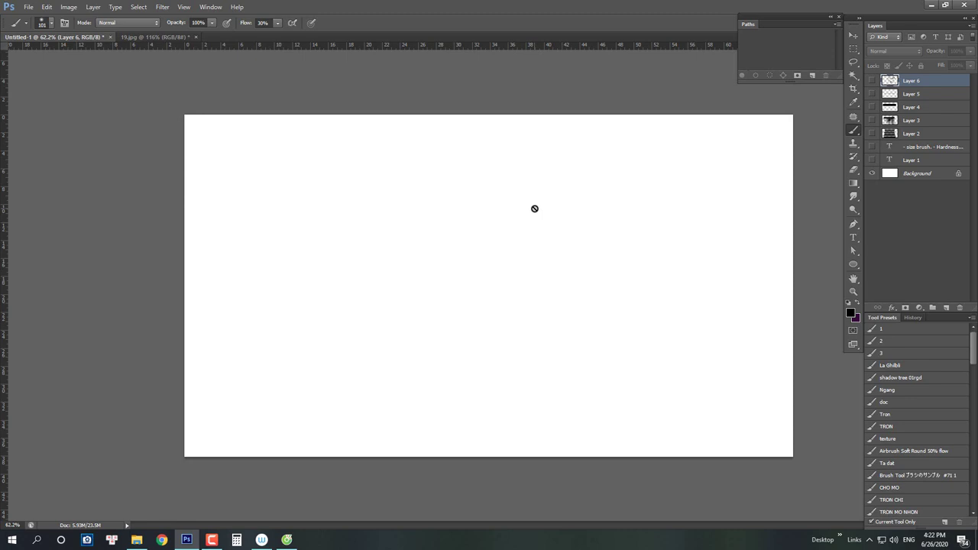
Choose the hard round brush preset, set its size to 256 px and add a new layer above Layer 6.
{"action": "right_click", "coordinate": [465, 224]}
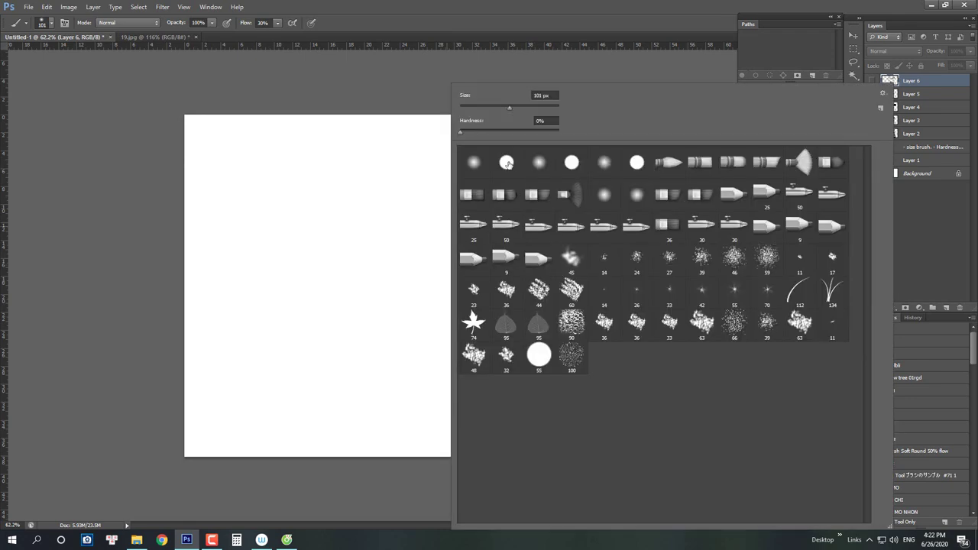
{"action": "right_click", "coordinate": [380, 227], "text": "alt"}
{"action": "left_click_drag", "start_coordinate": [528, 255], "coordinate": [542, 250]}
{"action": "right_click", "coordinate": [552, 242], "text": "alt"}
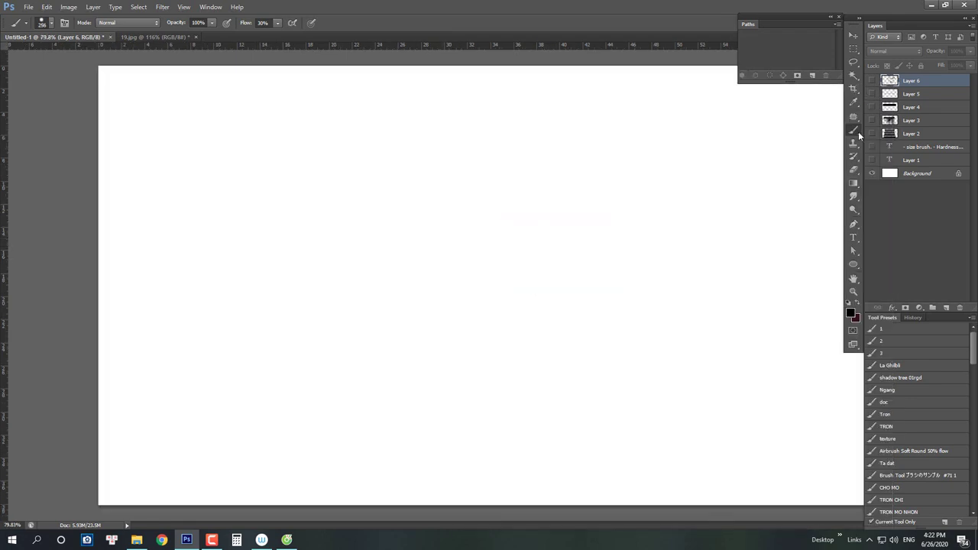
{"action": "left_click", "coordinate": [946, 307]}
{"action": "scroll", "coordinate": [573, 280], "scroll_direction": "down", "scroll_amount": 3}
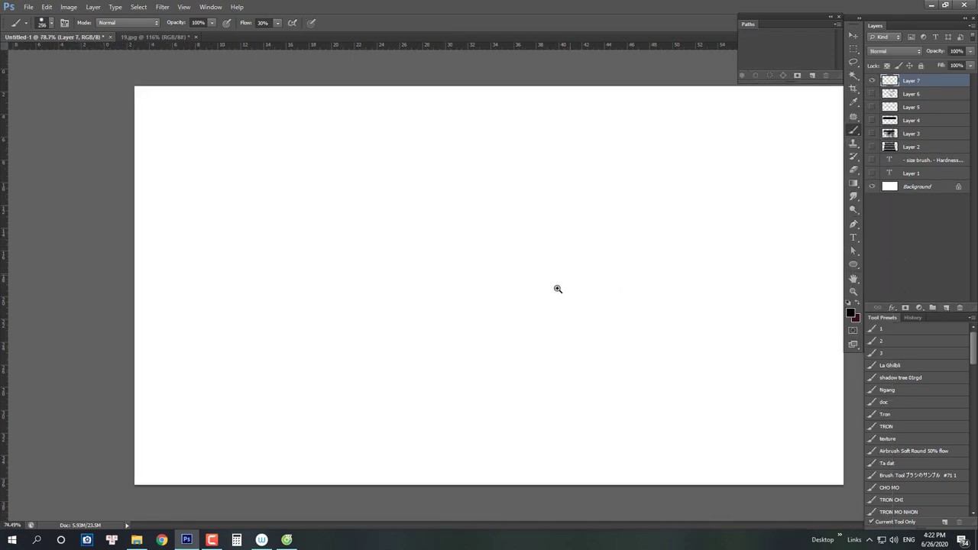
{"action": "scroll", "coordinate": [533, 233], "scroll_direction": "up", "scroll_amount": 1}
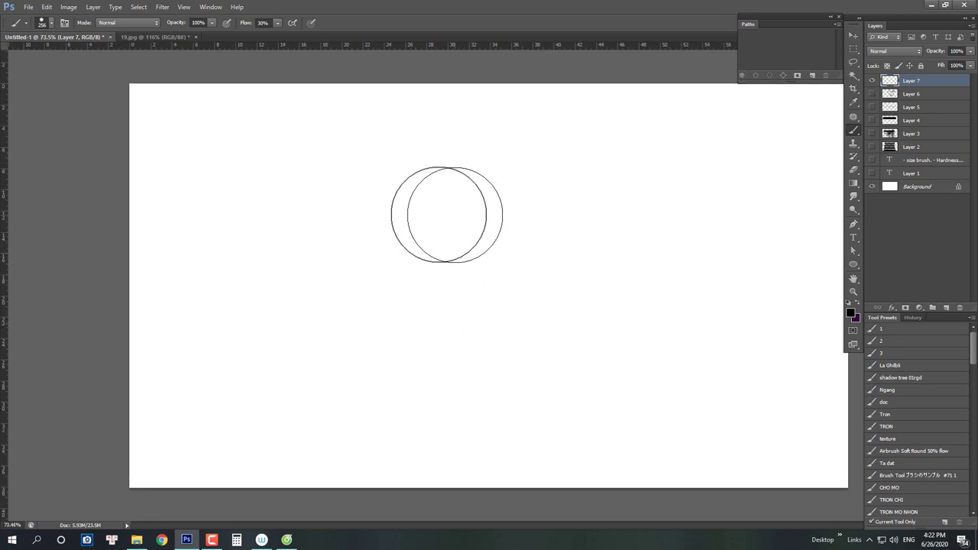
Increase the hard round brush size to 302 px.
{"action": "key", "text": "bracketright"}
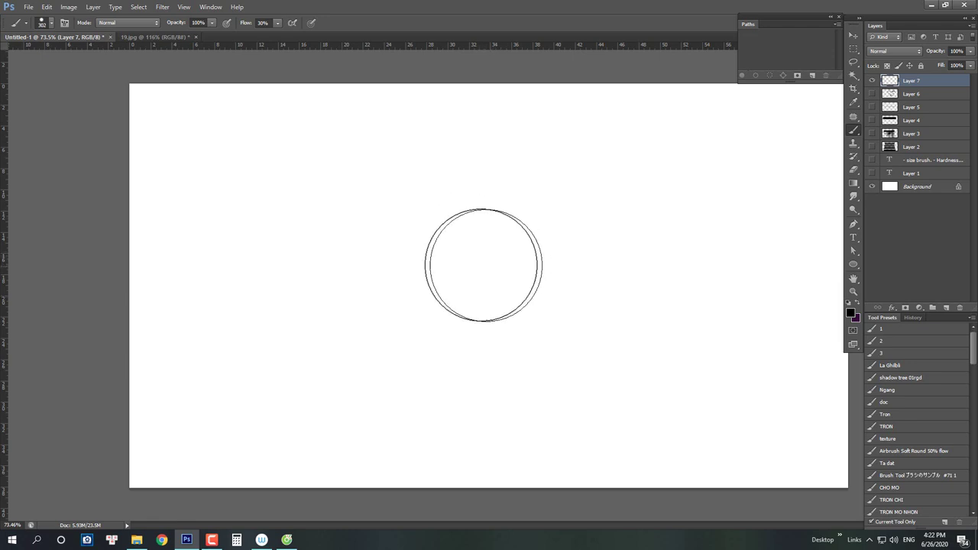
{"action": "key", "text": "space"}
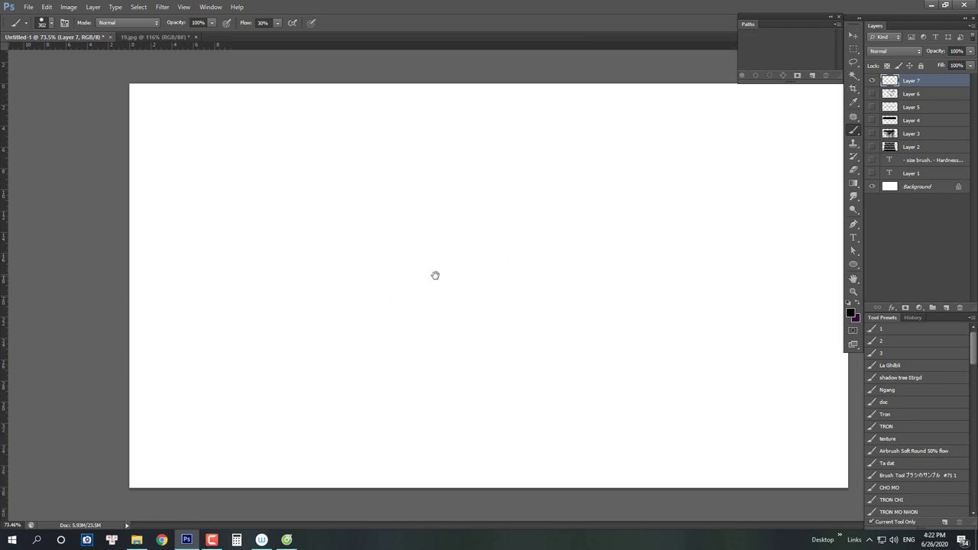
{"action": "scroll", "coordinate": [567, 268], "scroll_direction": "up", "scroll_amount": 1}
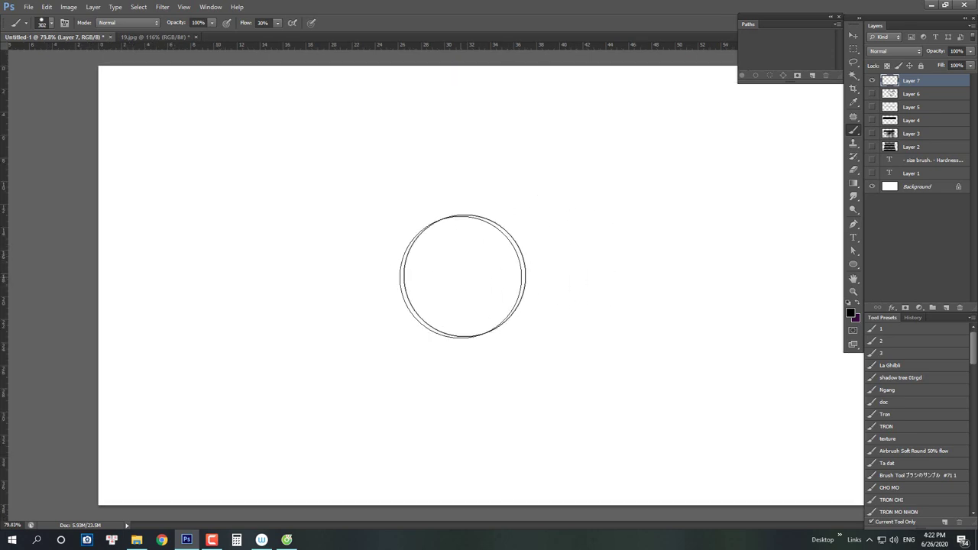
Open Wacom Tablet Properties and compare the ExpressKeys assignments for All Other applications and for Photoshop.
{"action": "key", "text": "super"}
{"action": "key", "text": "super"}
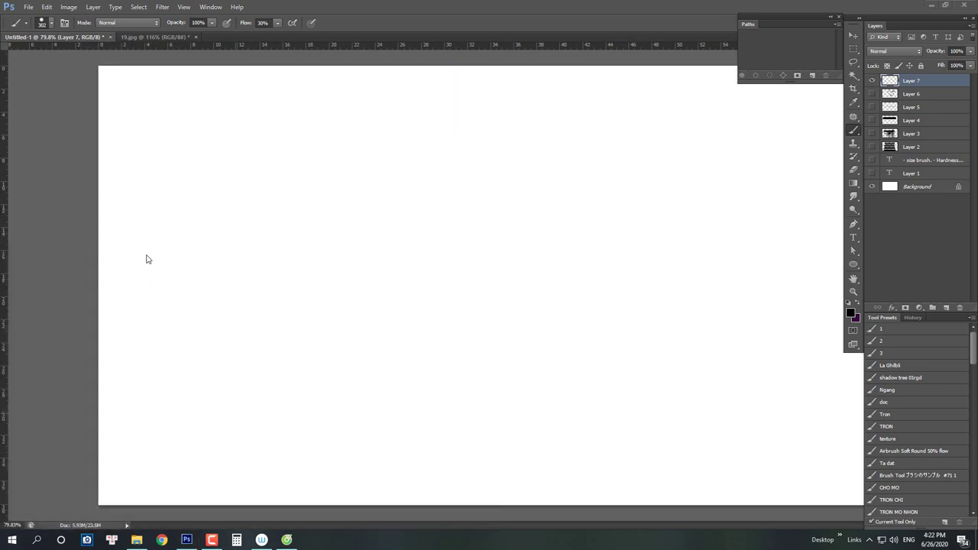
{"action": "type", "text": "w"}
{"action": "left_click", "coordinate": [147, 258]}
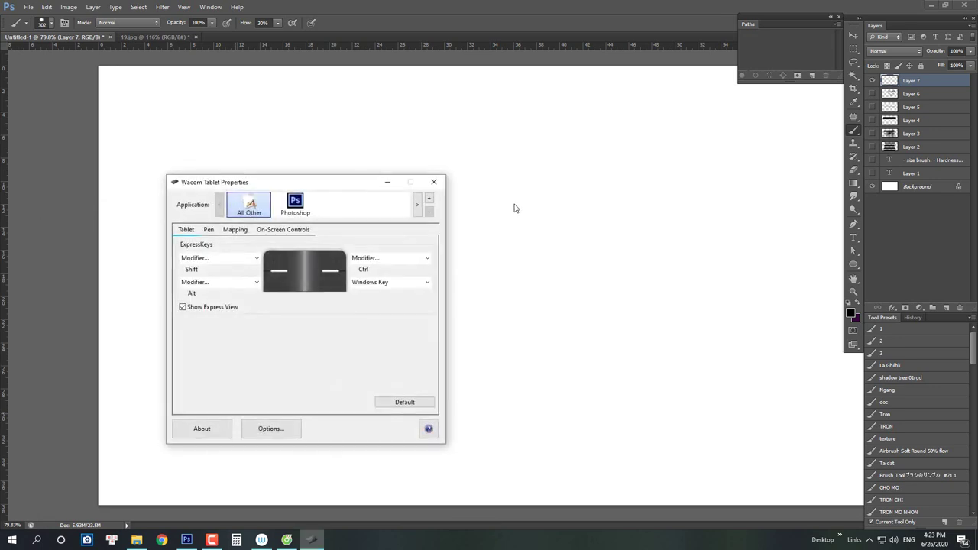
{"action": "left_click_drag", "start_coordinate": [302, 185], "coordinate": [355, 189]}
{"action": "left_click", "coordinate": [349, 204]}
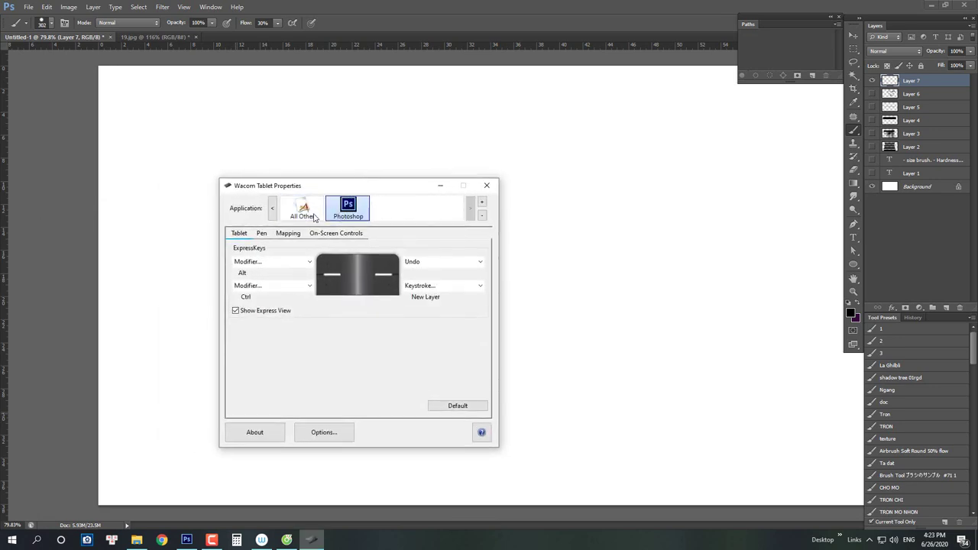
{"action": "left_click", "coordinate": [306, 211]}
{"action": "left_click", "coordinate": [366, 217]}
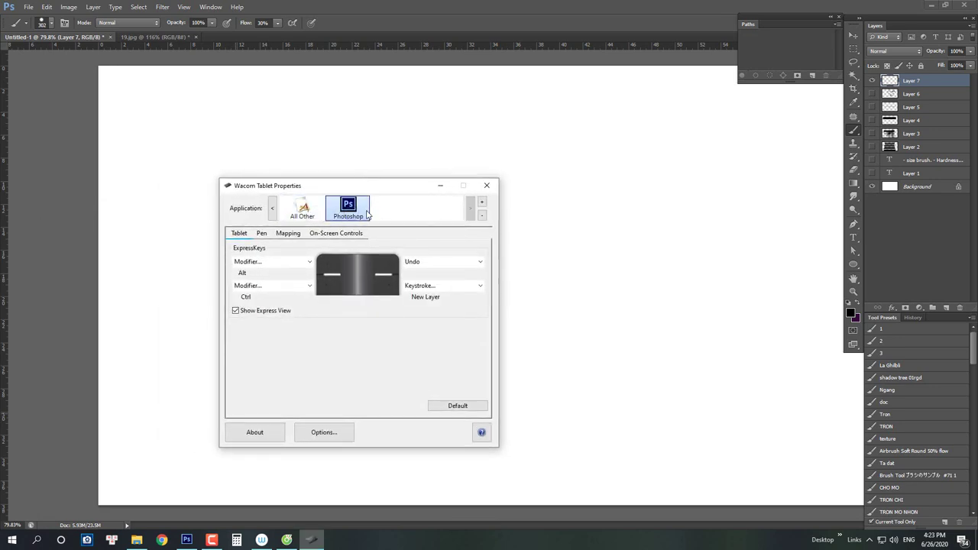
Review the ExpressKeys assignments for All Other applications once more and close Wacom Tablet Properties.
{"action": "left_click", "coordinate": [308, 210]}
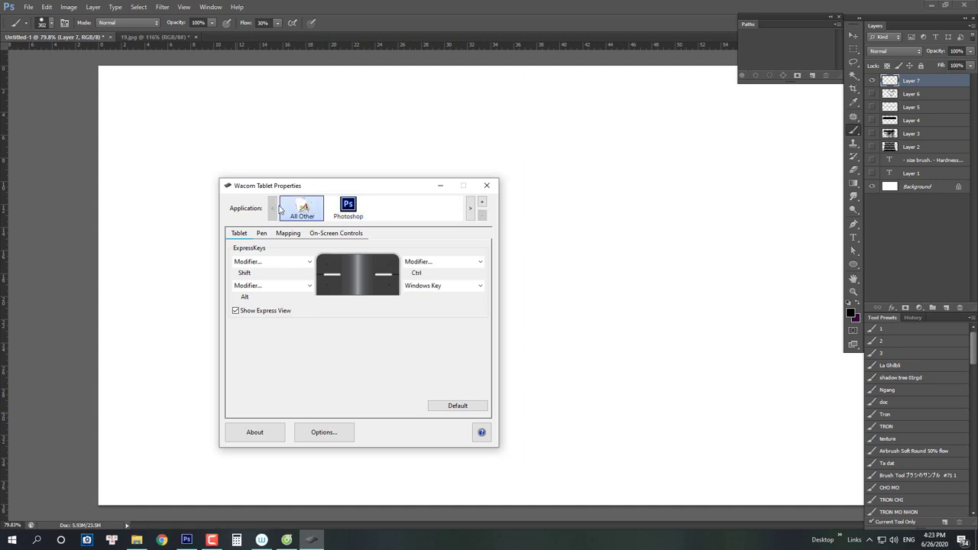
{"action": "left_click", "coordinate": [486, 187]}
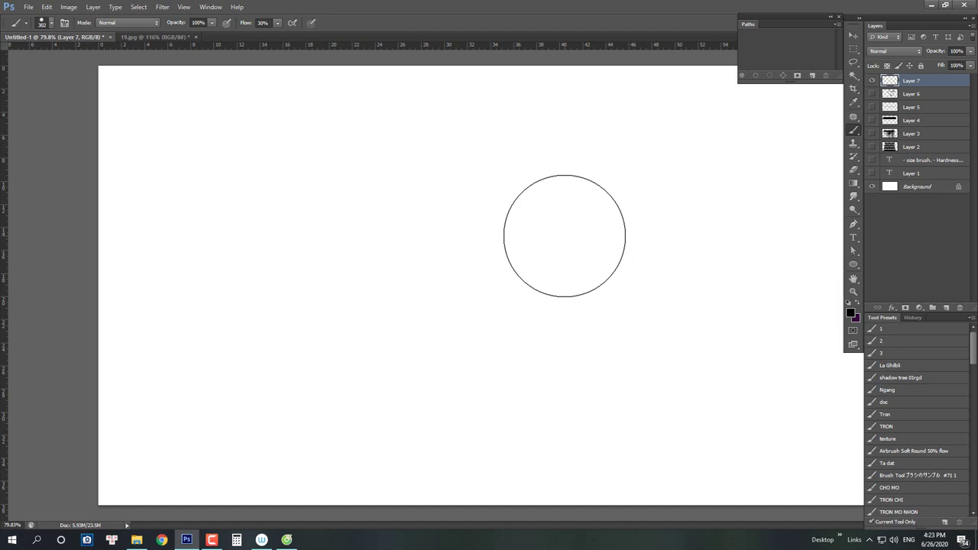
{"action": "mouse_move", "coordinate": [481, 166]}
{"action": "left_mouse_down"}
{"action": "mouse_move", "coordinate": [459, 210]}
{"action": "mouse_move", "coordinate": [390, 218]}
{"action": "left_mouse_up"}
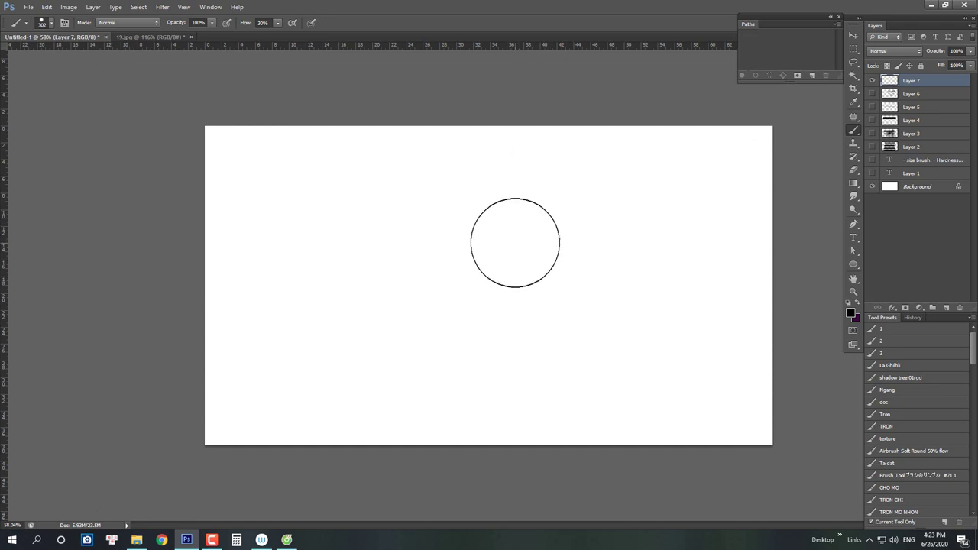
{"action": "scroll", "coordinate": [550, 256], "scroll_direction": "up", "scroll_amount": 2}
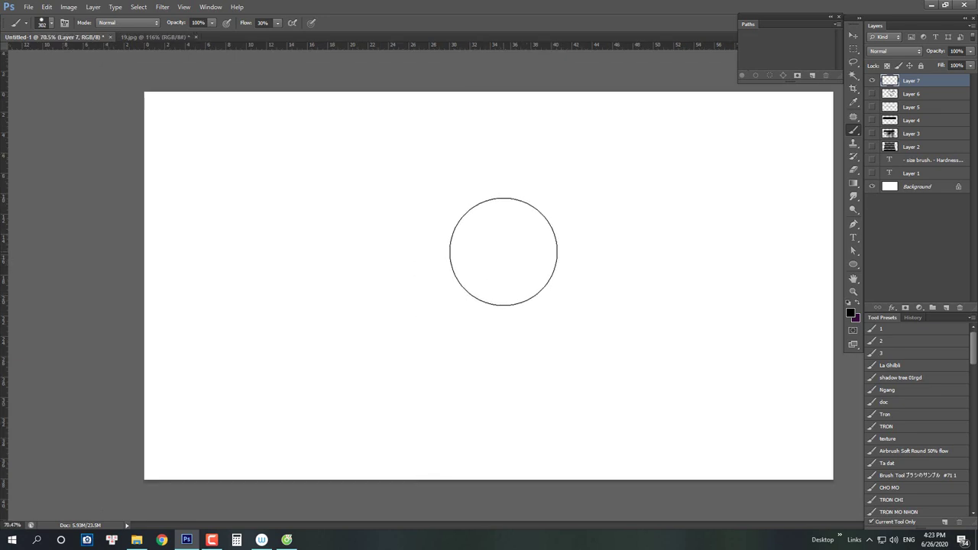
Reduce the hard round brush size to 34 px.
{"action": "mouse_move", "coordinate": [512, 246]}
{"action": "left_mouse_down"}
{"action": "mouse_move", "coordinate": [518, 183]}
{"action": "mouse_move", "coordinate": [513, 278]}
{"action": "mouse_move", "coordinate": [578, 295]}
{"action": "mouse_move", "coordinate": [459, 308]}
{"action": "left_mouse_up"}
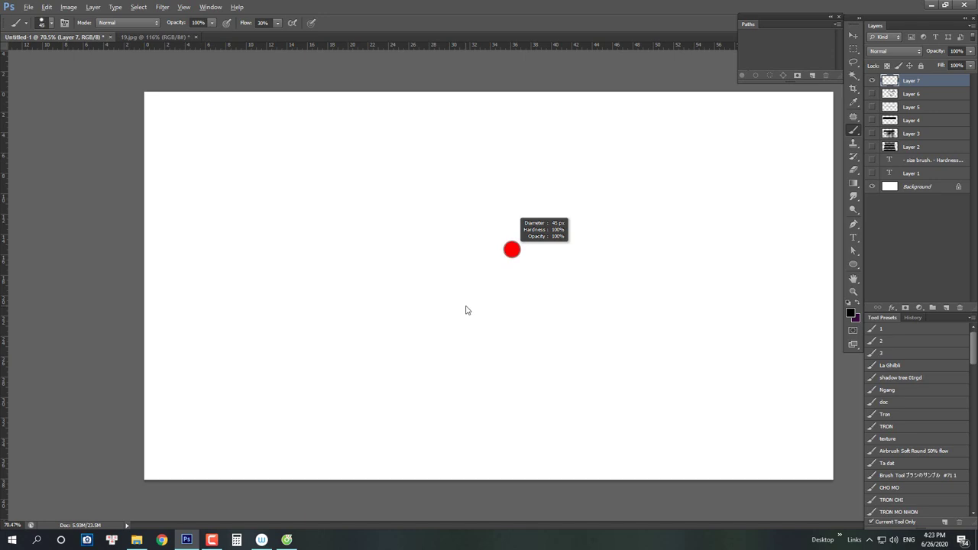
{"action": "mouse_move", "coordinate": [471, 310]}
{"action": "left_mouse_down"}
{"action": "mouse_move", "coordinate": [528, 307]}
{"action": "mouse_move", "coordinate": [469, 311]}
{"action": "left_mouse_up"}
{"action": "left_click", "coordinate": [562, 256], "text": "alt"}
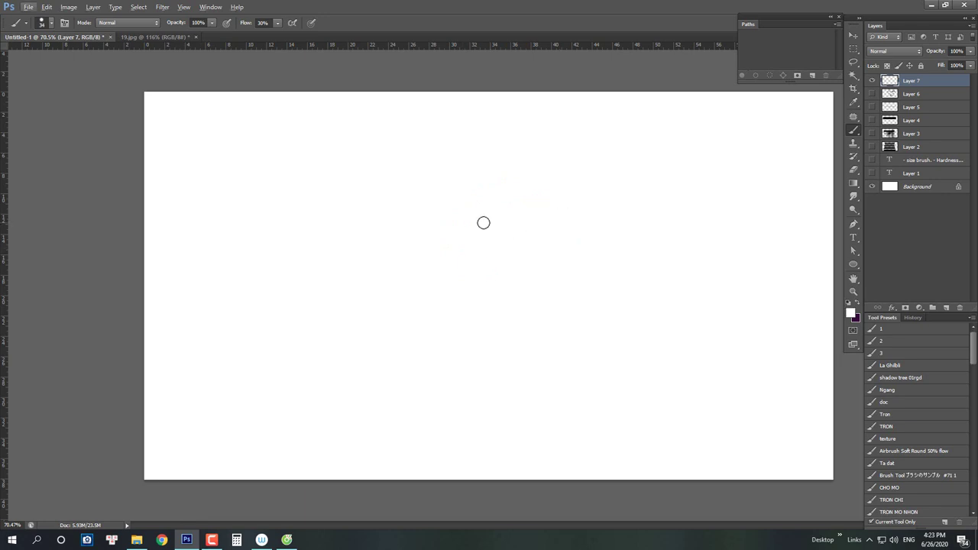
{"action": "mouse_move", "coordinate": [537, 221]}
{"action": "left_mouse_down"}
{"action": "mouse_move", "coordinate": [541, 232]}
{"action": "mouse_move", "coordinate": [494, 309]}
{"action": "left_mouse_up"}
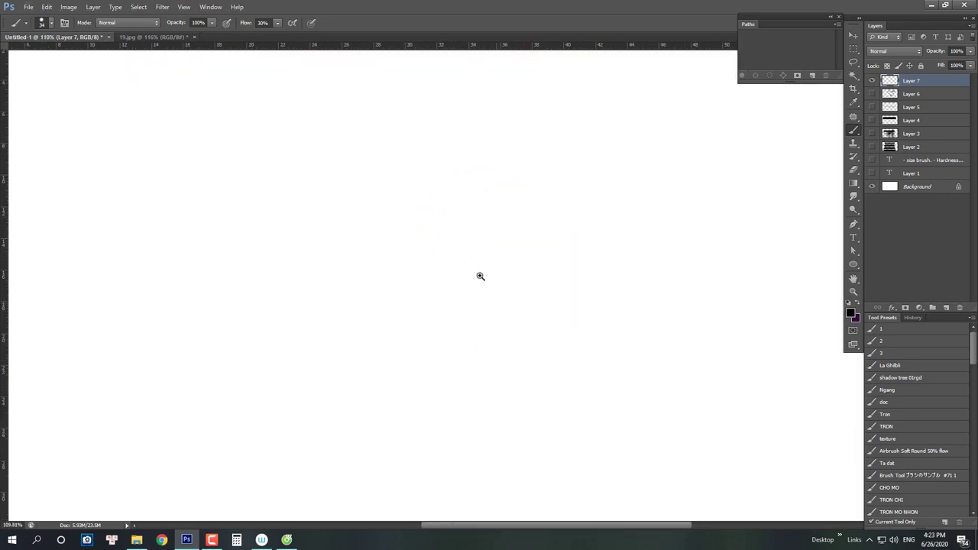
Paint overlapping diagonal black strokes across the upper middle of the canvas on Layer 7, undoing the trial strokes.
{"action": "left_click_drag", "start_coordinate": [480, 275], "coordinate": [472, 273]}
{"action": "left_click_drag", "start_coordinate": [494, 267], "coordinate": [511, 276]}
{"action": "mouse_move", "coordinate": [576, 235]}
{"action": "left_mouse_down"}
{"action": "mouse_move", "coordinate": [538, 249]}
{"action": "mouse_move", "coordinate": [452, 343]}
{"action": "left_mouse_up"}
{"action": "left_click_drag", "start_coordinate": [483, 271], "coordinate": [464, 269]}
{"action": "mouse_move", "coordinate": [466, 186]}
{"action": "left_mouse_down"}
{"action": "mouse_move", "coordinate": [423, 263]}
{"action": "mouse_move", "coordinate": [484, 199]}
{"action": "left_mouse_up"}
{"action": "left_click_drag", "start_coordinate": [602, 186], "coordinate": [496, 183]}
{"action": "key", "text": "ctrl+alt+z"}
{"action": "key", "text": "ctrl+alt+z"}
{"action": "left_click_drag", "start_coordinate": [481, 188], "coordinate": [536, 185]}
{"action": "left_click_drag", "start_coordinate": [555, 215], "coordinate": [487, 194]}
{"action": "key", "text": "ctrl+z"}
{"action": "left_click_drag", "start_coordinate": [504, 143], "coordinate": [531, 200]}
Enlarge the brush to 263 px for a cluster of overlapping dabs, then paint more dabs and short strokes at varying smaller sizes.
{"action": "left_click_drag", "start_coordinate": [571, 201], "coordinate": [612, 205]}
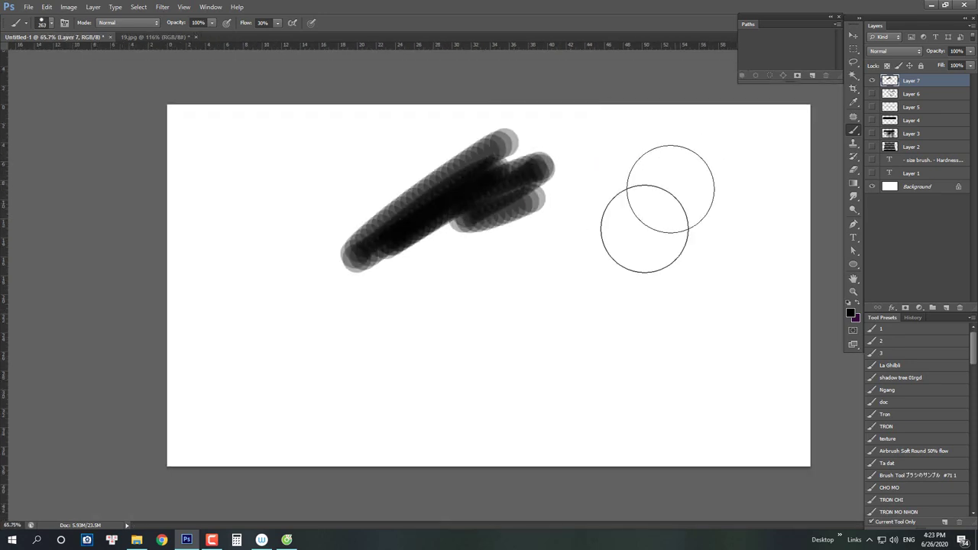
{"action": "left_click_drag", "start_coordinate": [675, 184], "coordinate": [666, 307]}
{"action": "mouse_move", "coordinate": [555, 252]}
{"action": "left_mouse_down"}
{"action": "mouse_move", "coordinate": [522, 260]}
{"action": "mouse_move", "coordinate": [496, 318]}
{"action": "left_mouse_up"}
{"action": "left_click_drag", "start_coordinate": [478, 288], "coordinate": [456, 297]}
{"action": "left_click_drag", "start_coordinate": [448, 289], "coordinate": [415, 354]}
{"action": "left_click_drag", "start_coordinate": [380, 311], "coordinate": [411, 311]}
{"action": "mouse_move", "coordinate": [349, 317]}
{"action": "left_mouse_down"}
{"action": "mouse_move", "coordinate": [371, 282]}
{"action": "mouse_move", "coordinate": [343, 339]}
{"action": "left_mouse_up"}
{"action": "left_click_drag", "start_coordinate": [322, 260], "coordinate": [270, 272]}
{"action": "mouse_move", "coordinate": [326, 207]}
{"action": "left_mouse_down"}
{"action": "mouse_move", "coordinate": [303, 254]}
{"action": "mouse_move", "coordinate": [368, 246]}
{"action": "left_mouse_up"}
{"action": "left_click_drag", "start_coordinate": [350, 198], "coordinate": [321, 231]}
{"action": "mouse_move", "coordinate": [296, 223]}
{"action": "left_mouse_down"}
{"action": "mouse_move", "coordinate": [271, 226]}
{"action": "mouse_move", "coordinate": [251, 292]}
{"action": "left_mouse_up"}
{"action": "left_click_drag", "start_coordinate": [333, 310], "coordinate": [343, 310]}
{"action": "left_click_drag", "start_coordinate": [384, 364], "coordinate": [465, 341]}
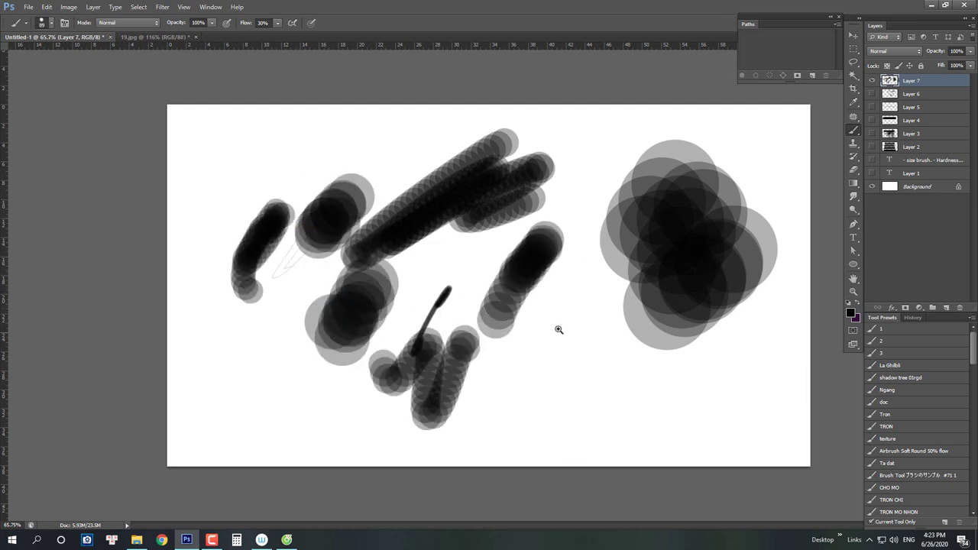
Add a new layer above Layer 7.
{"action": "key", "text": "ctrl+0"}
{"action": "scroll", "coordinate": [792, 232], "scroll_direction": "down", "scroll_amount": 4}
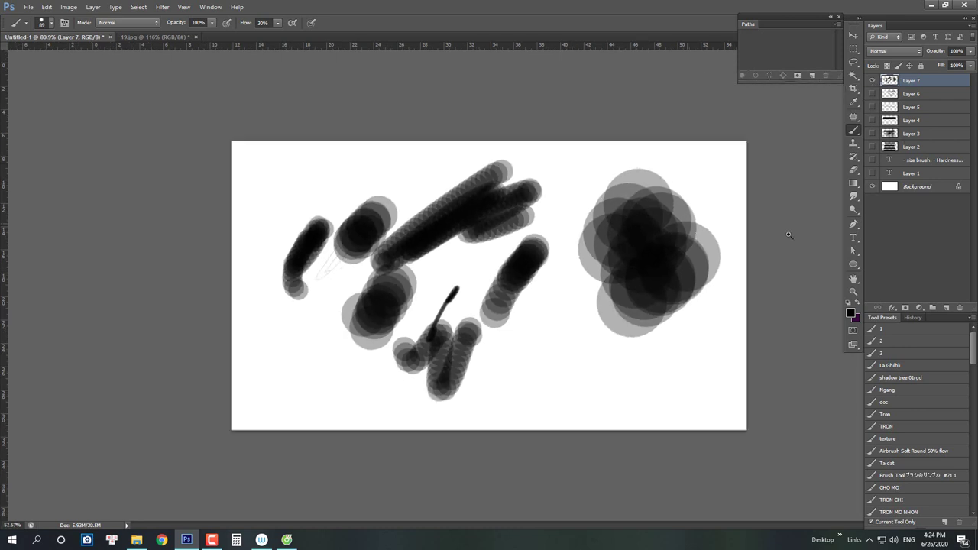
{"action": "left_click", "coordinate": [948, 308]}
{"action": "scroll", "coordinate": [635, 276], "scroll_direction": "up", "scroll_amount": 3}
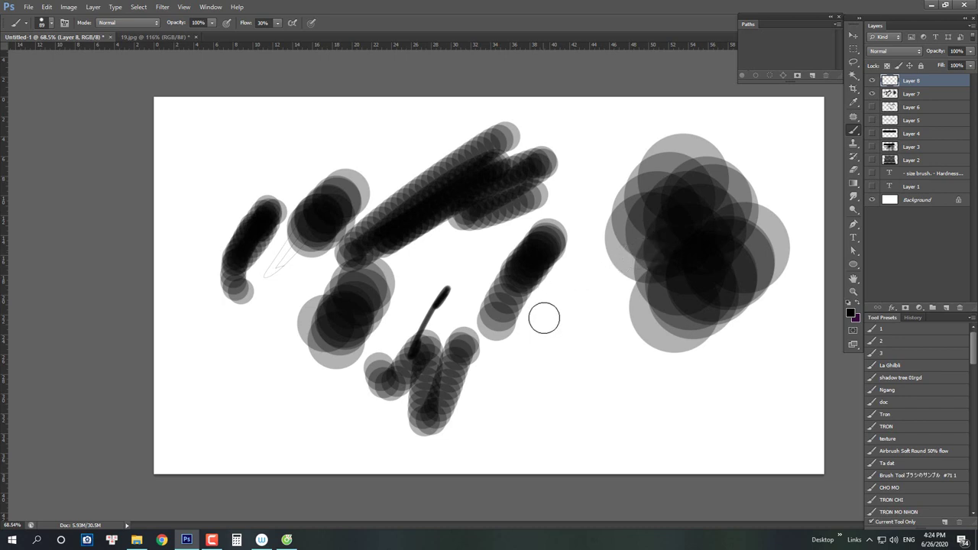
Increase the brush size in steps to 700 px.
{"action": "key", "text": "bracketleft"}
{"action": "key", "text": "bracketleft"}
{"action": "key", "text": "bracketleft"}
{"action": "key", "text": "bracketright"}
{"action": "key", "text": "bracketright"}
{"action": "key", "text": "bracketright"}
{"action": "key", "text": "bracketright"}
{"action": "key", "text": "bracketright"}
{"action": "key", "text": "bracketright"}
{"action": "key", "text": "bracketright"}
{"action": "key", "text": "bracketright"}
{"action": "key", "text": "bracketright"}
{"action": "key", "text": "bracketright"}
{"action": "key", "text": "bracketright"}
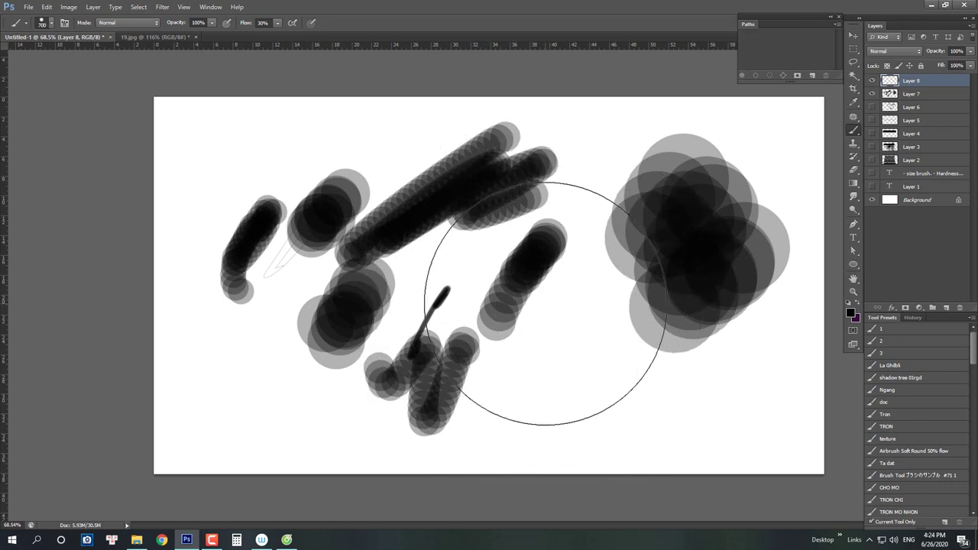
Step the brush size down to 500 px and back up to 600 px.
{"action": "key", "text": "bracketleft"}
{"action": "key", "text": "bracketleft"}
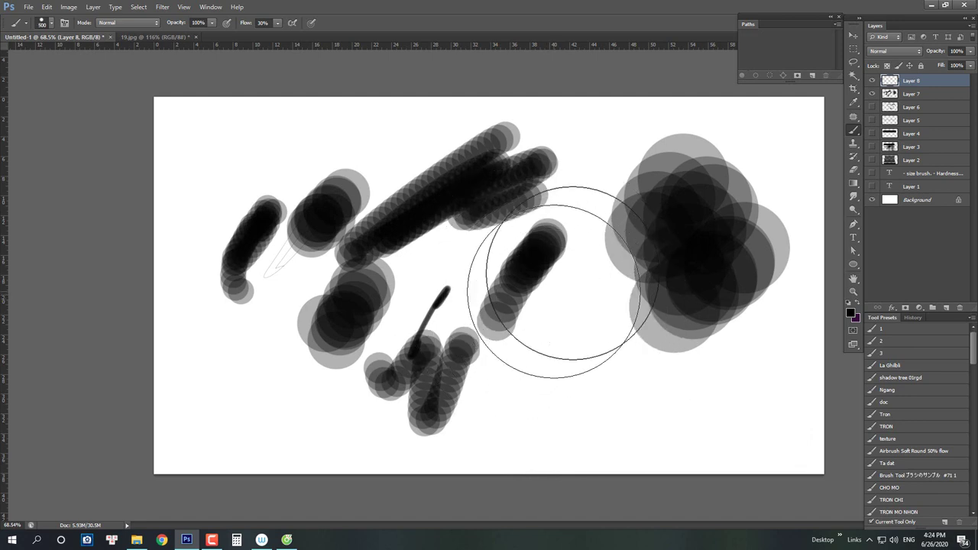
{"action": "key", "text": "bracketright"}
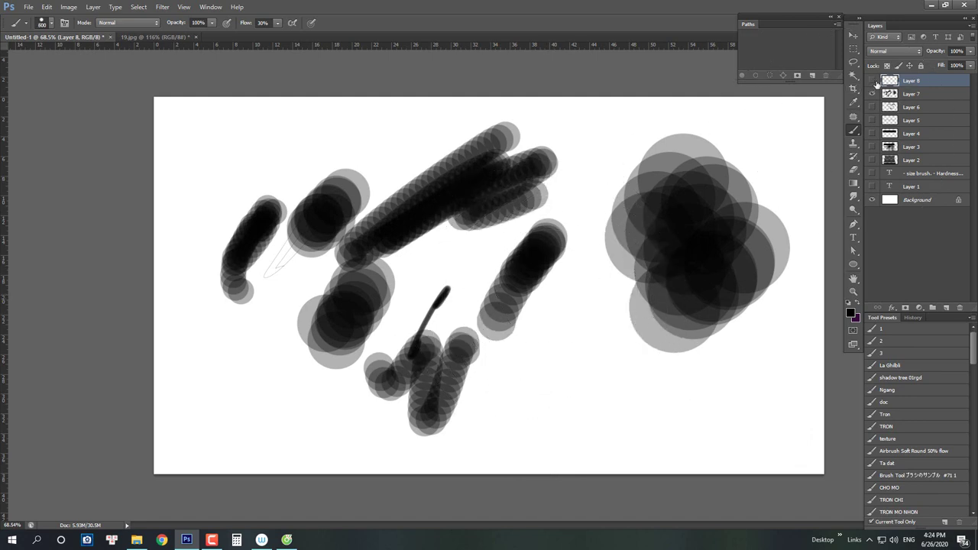
Hide Layers 8 and 7 to clear the canvas and check the brush size and presets.
{"action": "left_click", "coordinate": [872, 93]}
{"action": "scroll", "coordinate": [580, 250], "scroll_direction": "up", "scroll_amount": 4}
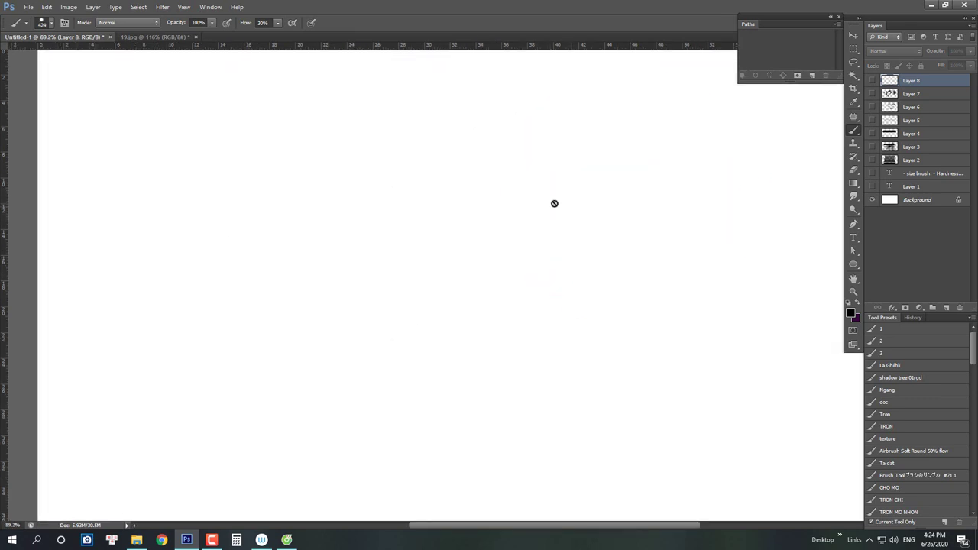
{"action": "right_click", "coordinate": [493, 202]}
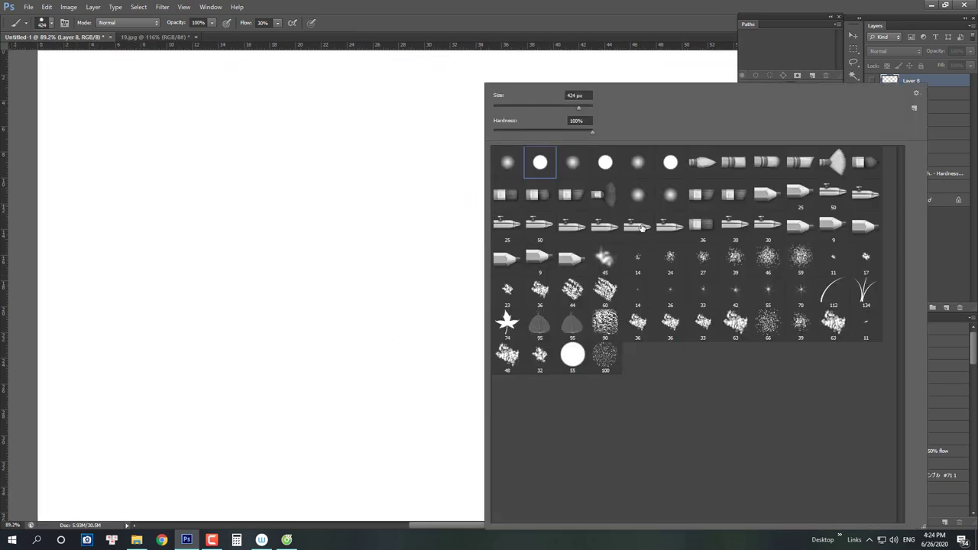
{"action": "left_click", "coordinate": [397, 240]}
Set the brush size to 72 px and add a new layer above Layer 8.
{"action": "left_click_drag", "start_coordinate": [505, 247], "coordinate": [460, 246]}
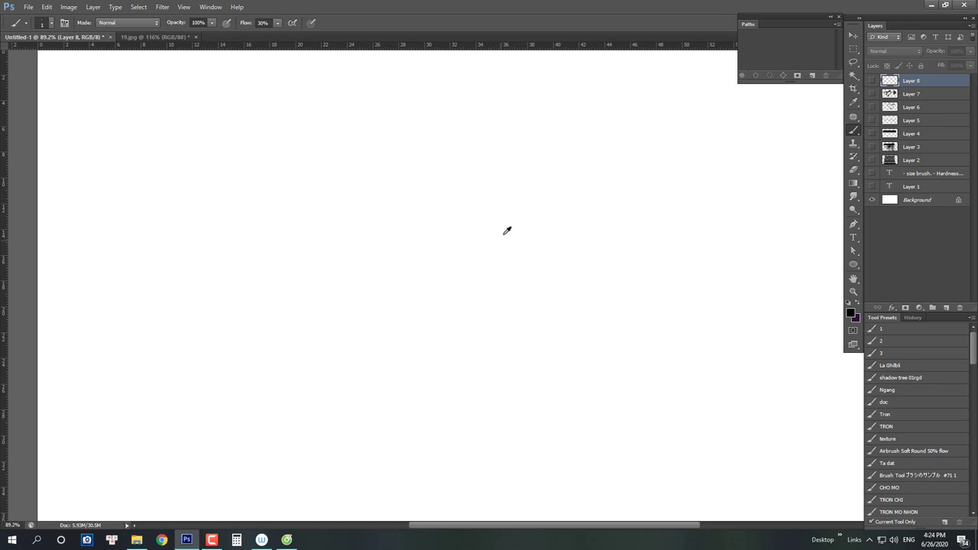
{"action": "left_click_drag", "start_coordinate": [508, 231], "coordinate": [558, 228]}
{"action": "left_click", "coordinate": [946, 308]}
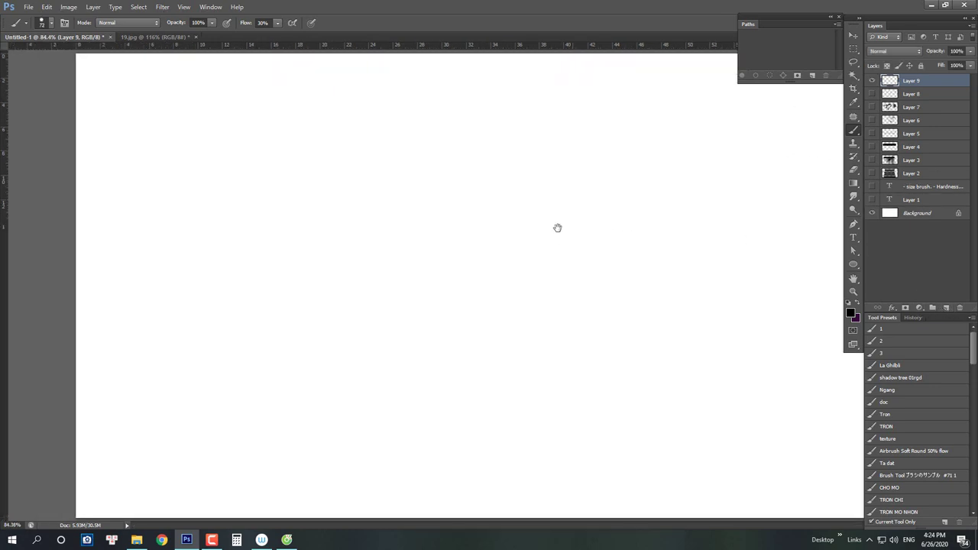
Check the brush presets and increase the hard round brush size to 181 px.
{"action": "scroll", "coordinate": [454, 225], "scroll_direction": "up", "scroll_amount": 1}
{"action": "right_click", "coordinate": [475, 217]}
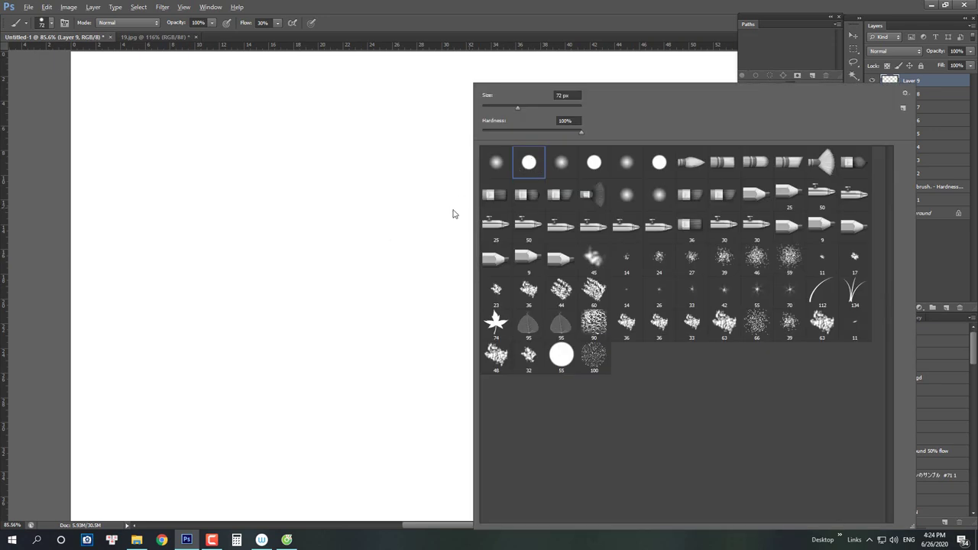
{"action": "key", "text": "Escape"}
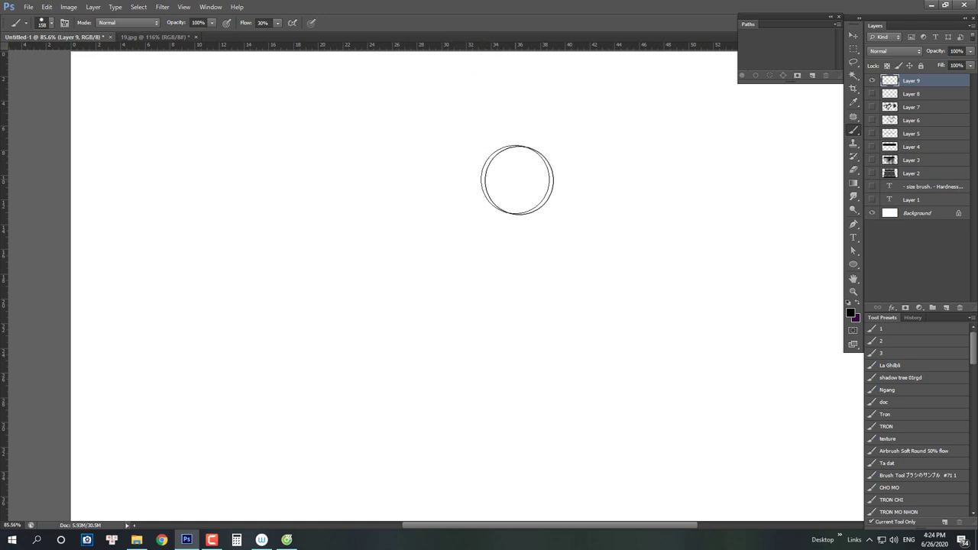
{"action": "left_click_drag", "start_coordinate": [504, 161], "coordinate": [515, 162]}
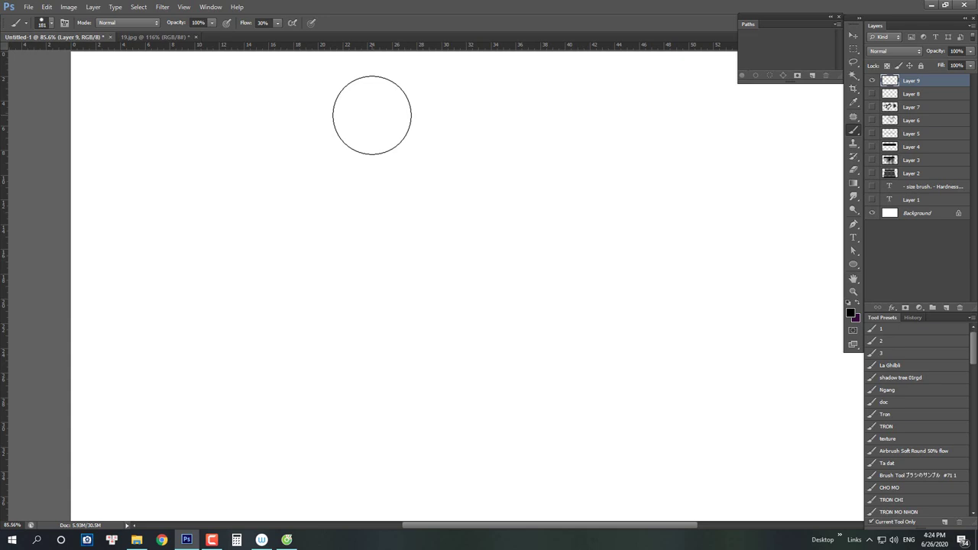
{"action": "mouse_move", "coordinate": [475, 213]}
{"action": "left_mouse_down"}
{"action": "mouse_move", "coordinate": [466, 199]}
{"action": "mouse_move", "coordinate": [495, 207]}
{"action": "left_mouse_up"}
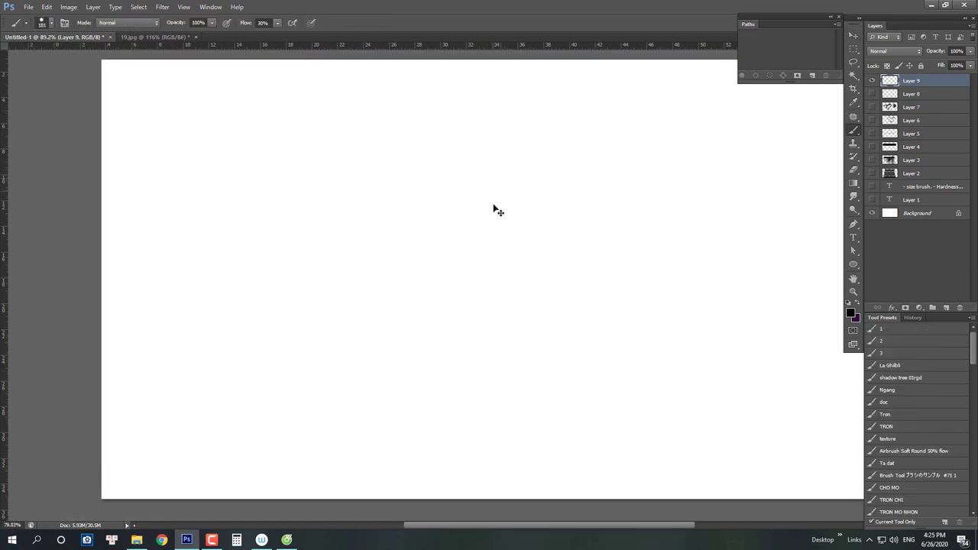
Enable Shape Dynamics for the brush, with size controlled by Pen Pressure and a minimum diameter of 0%.
{"action": "key", "text": "F5"}
{"action": "left_click_drag", "start_coordinate": [408, 123], "coordinate": [410, 149]}
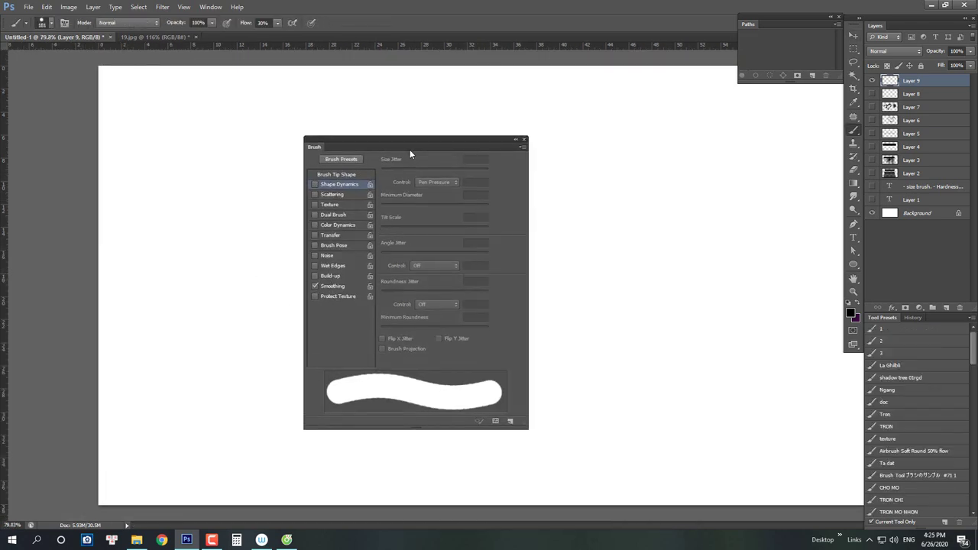
{"action": "left_click", "coordinate": [336, 186]}
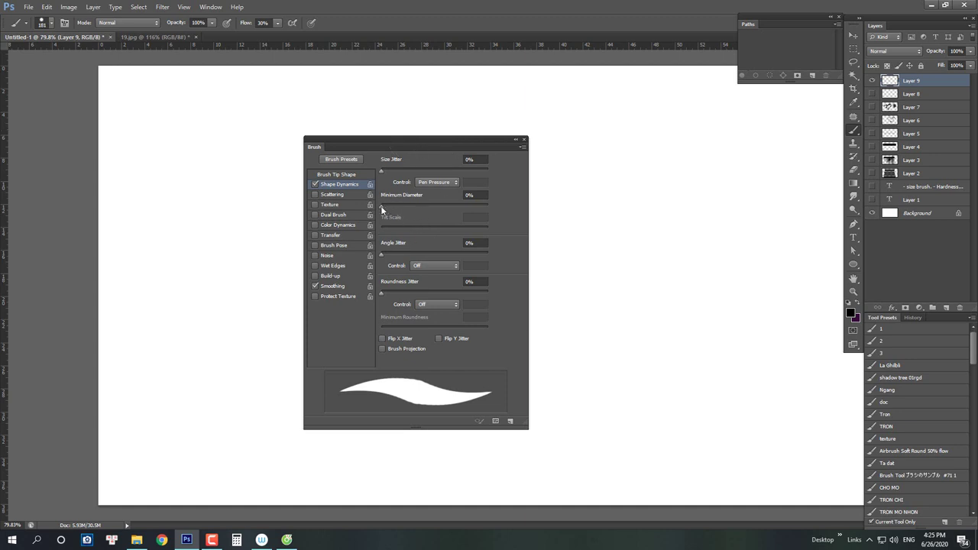
{"action": "mouse_move", "coordinate": [380, 205]}
{"action": "left_mouse_down"}
{"action": "mouse_move", "coordinate": [498, 214]}
{"action": "mouse_move", "coordinate": [380, 213]}
{"action": "left_mouse_up"}
{"action": "left_click", "coordinate": [524, 140]}
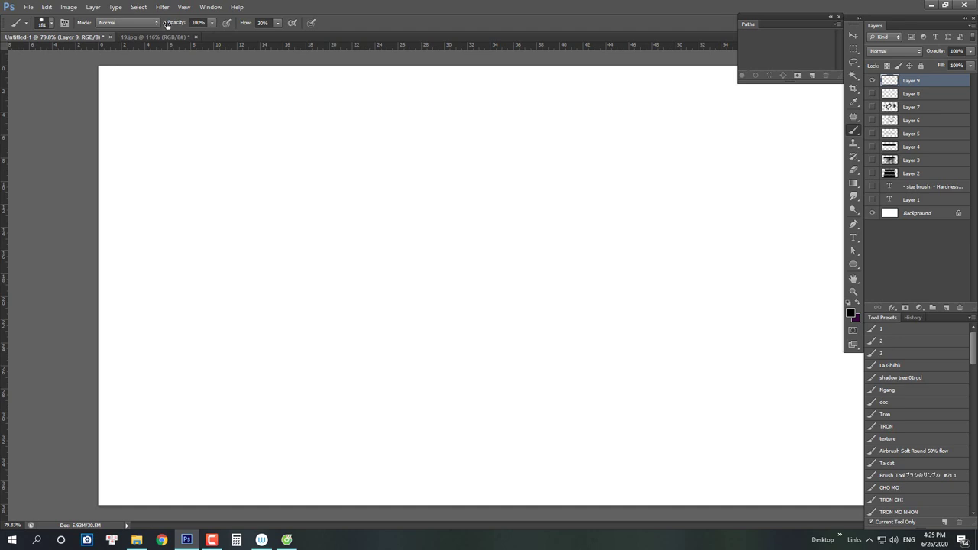
Recheck the brush presets and the Shape Dynamics settings, and reduce the brush size to 70 px.
{"action": "right_click", "coordinate": [344, 201]}
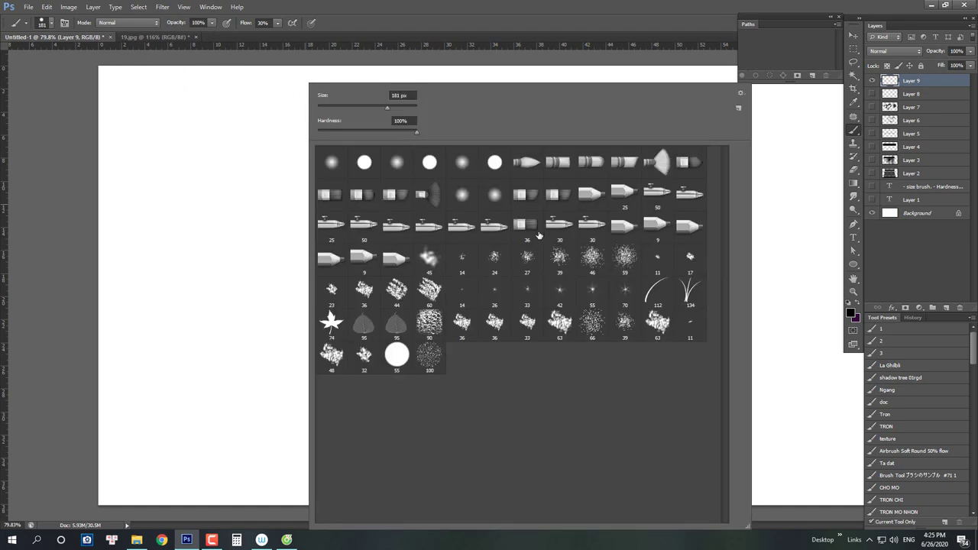
{"action": "right_click", "coordinate": [212, 227], "text": "alt"}
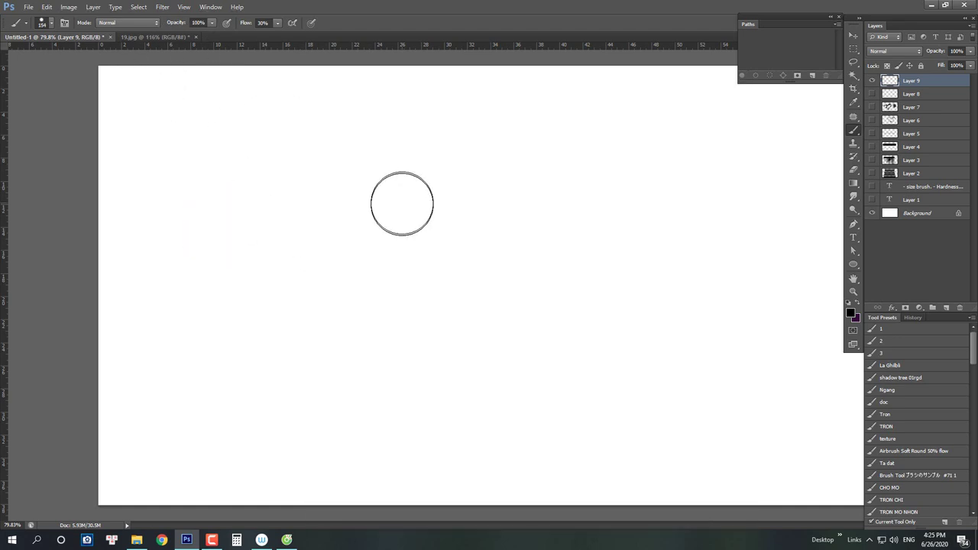
{"action": "scroll", "coordinate": [408, 197], "scroll_direction": "up", "scroll_amount": 1}
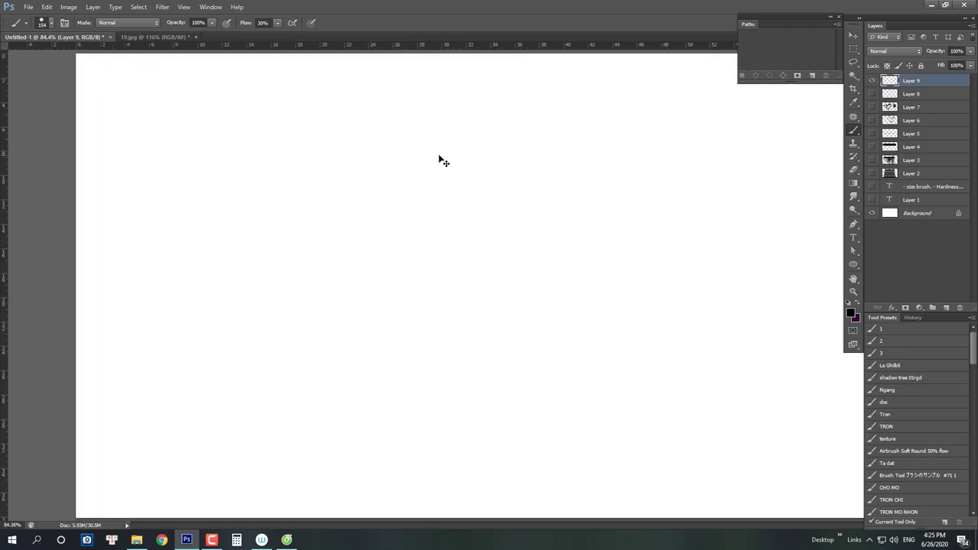
{"action": "key", "text": "F5"}
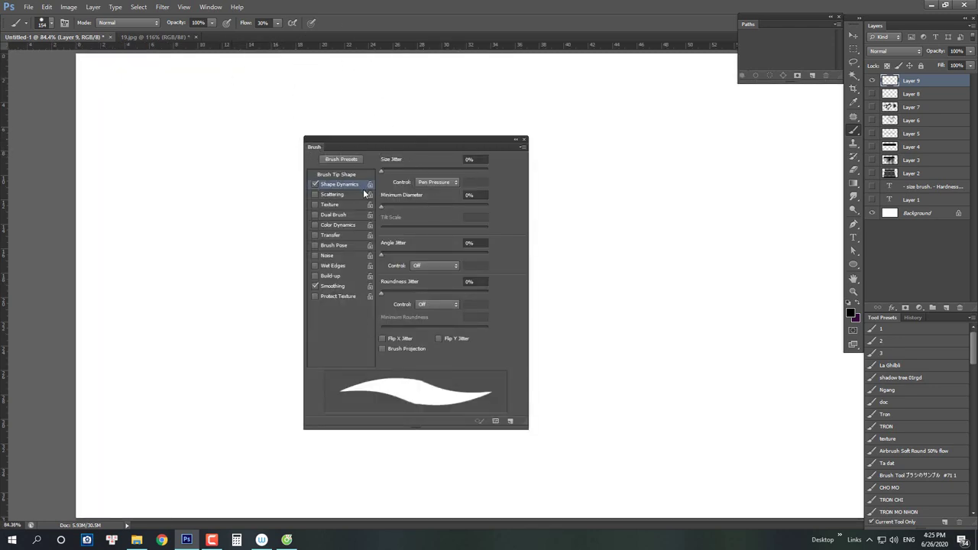
{"action": "right_click", "coordinate": [629, 180], "text": "alt"}
{"action": "key", "text": "F5"}
{"action": "left_click_drag", "start_coordinate": [635, 181], "coordinate": [646, 201]}
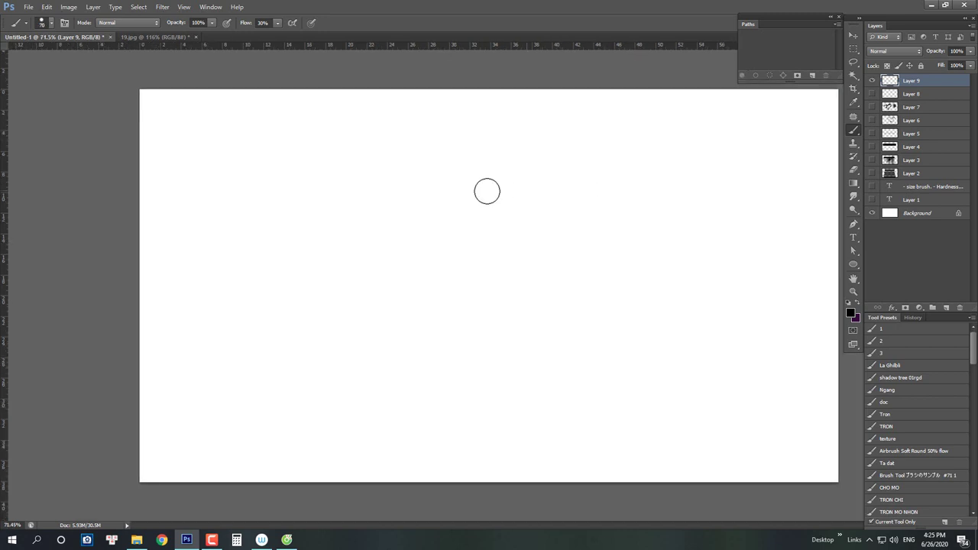
Paint two tapered, curved pen-pressure strokes on Layer 9 with a 109 px brush and set the flow to 100%.
{"action": "right_click", "coordinate": [297, 228], "text": "alt"}
{"action": "left_click_drag", "start_coordinate": [297, 237], "coordinate": [354, 212]}
{"action": "key", "text": "ctrl+z"}
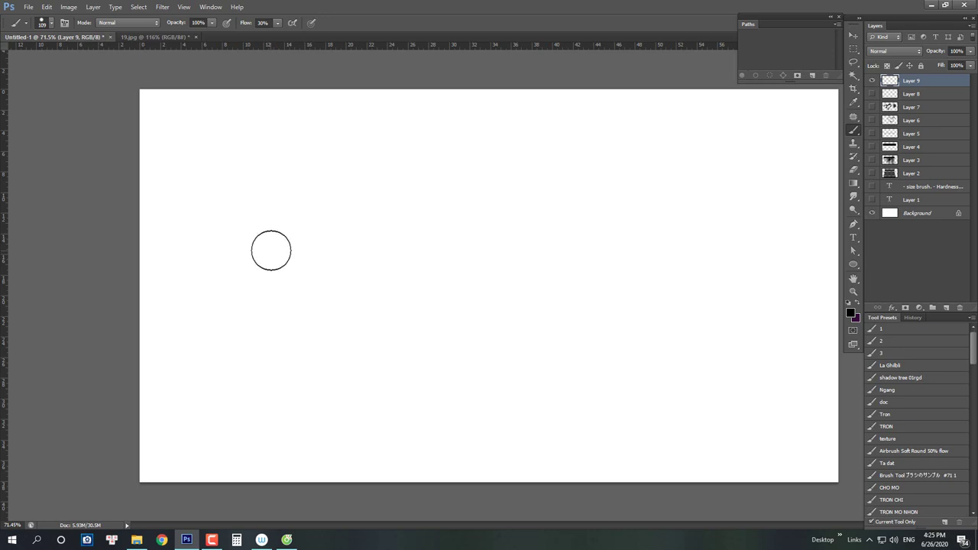
{"action": "mouse_move", "coordinate": [275, 253]}
{"action": "left_mouse_down"}
{"action": "mouse_move", "coordinate": [327, 233]}
{"action": "mouse_move", "coordinate": [359, 236]}
{"action": "mouse_move", "coordinate": [415, 290]}
{"action": "mouse_move", "coordinate": [471, 303]}
{"action": "mouse_move", "coordinate": [542, 226]}
{"action": "mouse_move", "coordinate": [575, 214]}
{"action": "mouse_move", "coordinate": [649, 227]}
{"action": "mouse_move", "coordinate": [694, 275]}
{"action": "mouse_move", "coordinate": [772, 246]}
{"action": "mouse_move", "coordinate": [719, 197]}
{"action": "mouse_move", "coordinate": [644, 280]}
{"action": "mouse_move", "coordinate": [574, 288]}
{"action": "mouse_move", "coordinate": [463, 376]}
{"action": "mouse_move", "coordinate": [328, 354]}
{"action": "mouse_move", "coordinate": [312, 303]}
{"action": "left_mouse_up"}
{"action": "left_click_drag", "start_coordinate": [241, 24], "coordinate": [286, 40]}
Hide Layer 9 and add a new layer above it.
{"action": "right_click", "coordinate": [452, 205]}
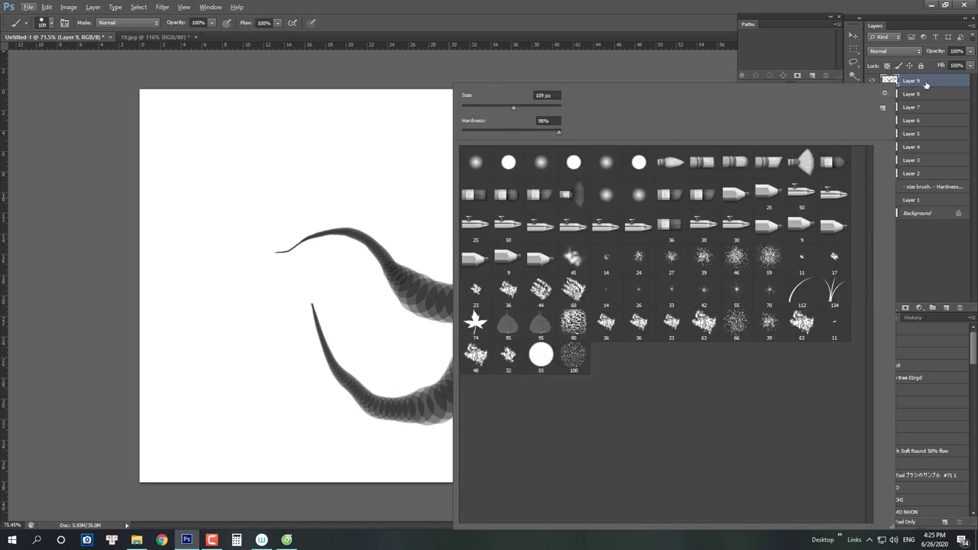
{"action": "left_click", "coordinate": [926, 84]}
{"action": "left_click", "coordinate": [871, 80]}
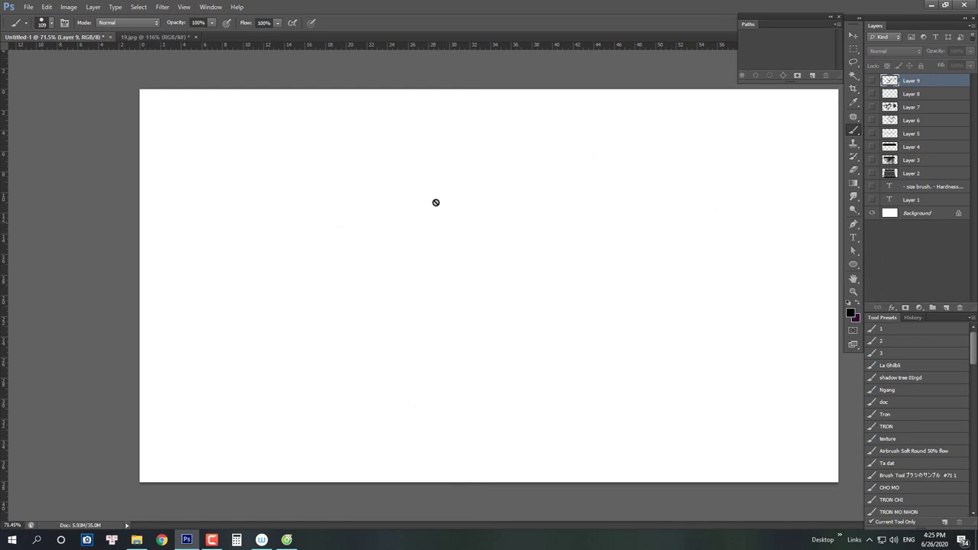
{"action": "left_click", "coordinate": [946, 307]}
Review the brush presets and the Shape Dynamics settings of the current brush.
{"action": "right_click", "coordinate": [382, 203]}
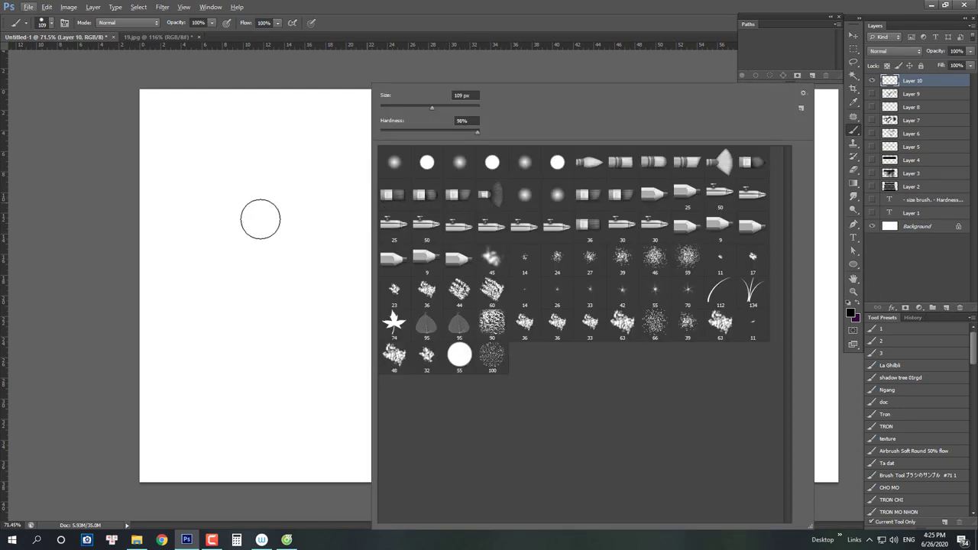
{"action": "left_click", "coordinate": [330, 232]}
{"action": "key", "text": "F5"}
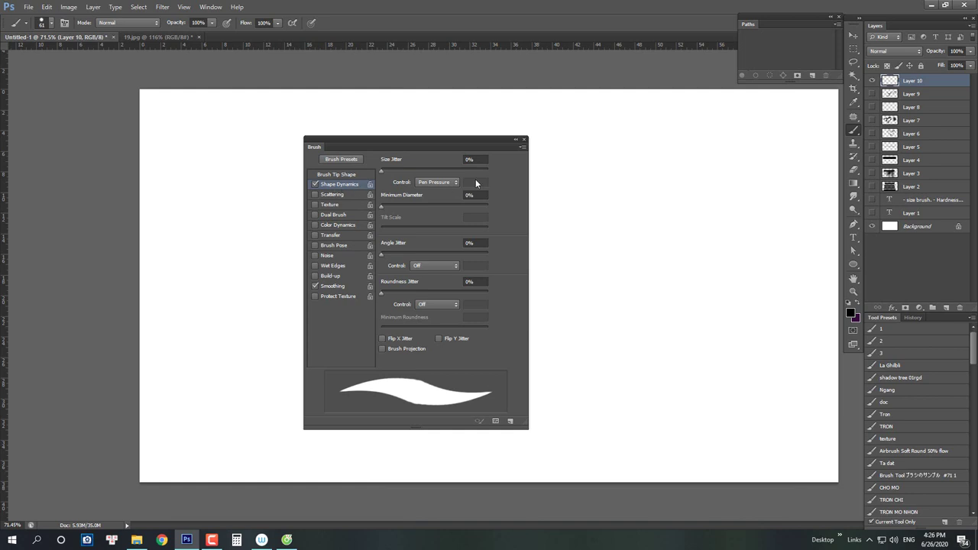
{"action": "key", "text": "F5"}
Enlarge the brush to 218 px, paint a wavy pen-pressure stroke across Layer 10, and undo it.
{"action": "left_click_drag", "start_coordinate": [332, 231], "coordinate": [353, 242]}
{"action": "left_click_drag", "start_coordinate": [261, 262], "coordinate": [277, 266]}
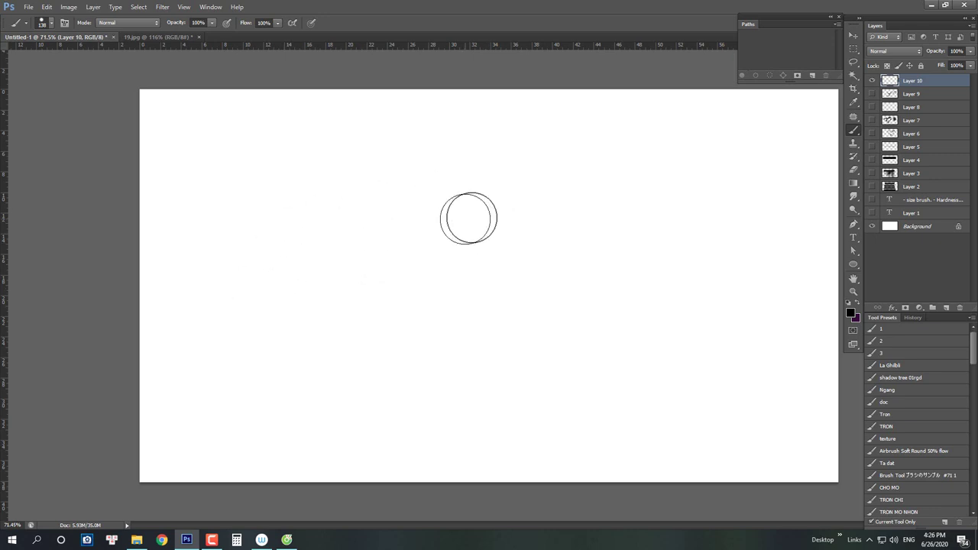
{"action": "mouse_move", "coordinate": [297, 268]}
{"action": "left_mouse_down"}
{"action": "mouse_move", "coordinate": [308, 269]}
{"action": "mouse_move", "coordinate": [277, 276]}
{"action": "left_mouse_up"}
{"action": "right_click", "coordinate": [250, 295], "text": "alt"}
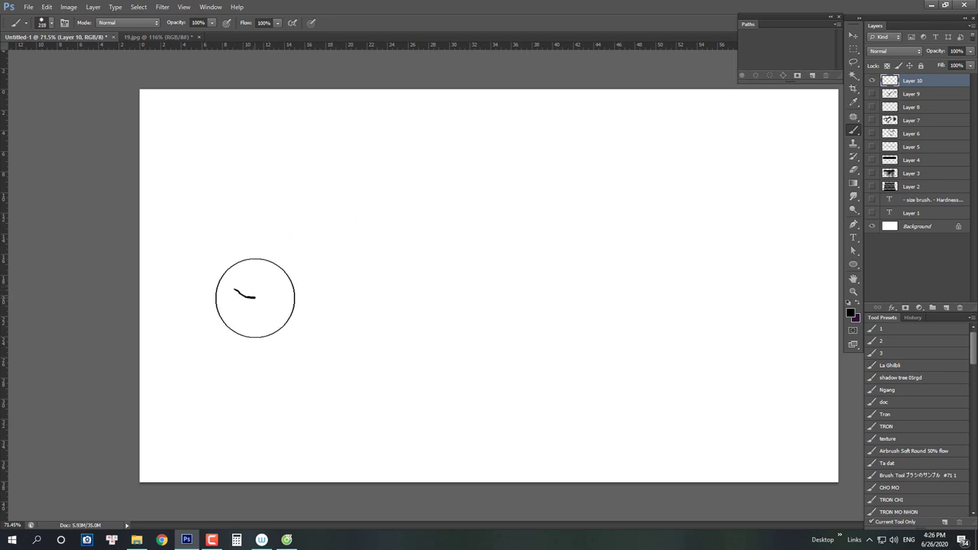
{"action": "mouse_move", "coordinate": [258, 298]}
{"action": "left_mouse_down"}
{"action": "mouse_move", "coordinate": [320, 238]}
{"action": "mouse_move", "coordinate": [362, 228]}
{"action": "mouse_move", "coordinate": [441, 340]}
{"action": "mouse_move", "coordinate": [482, 339]}
{"action": "mouse_move", "coordinate": [554, 220]}
{"action": "mouse_move", "coordinate": [610, 218]}
{"action": "mouse_move", "coordinate": [680, 266]}
{"action": "mouse_move", "coordinate": [711, 326]}
{"action": "mouse_move", "coordinate": [752, 336]}
{"action": "mouse_move", "coordinate": [794, 291]}
{"action": "mouse_move", "coordinate": [829, 149]}
{"action": "left_mouse_up"}
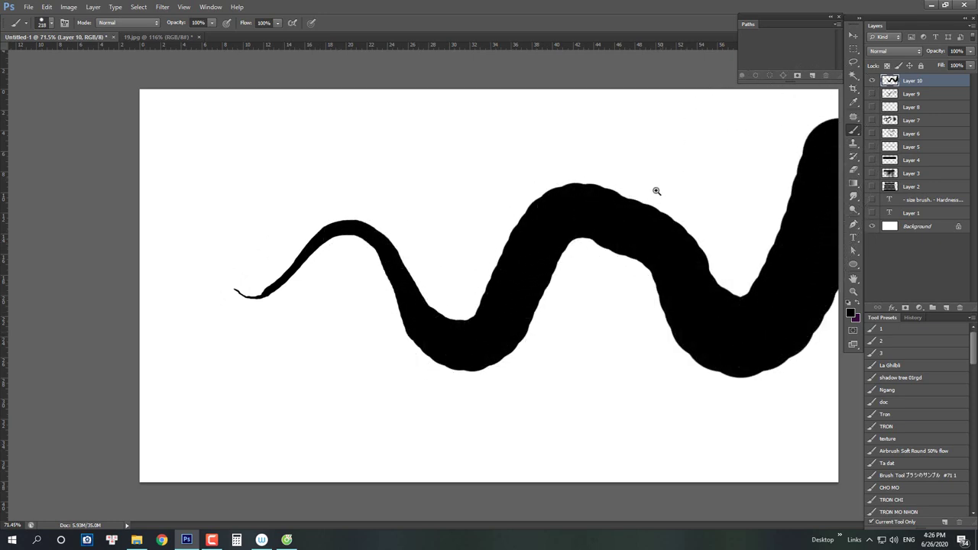
{"action": "scroll", "coordinate": [655, 192], "scroll_direction": "down", "scroll_amount": 3}
{"action": "scroll", "coordinate": [647, 206], "scroll_direction": "up", "scroll_amount": 2}
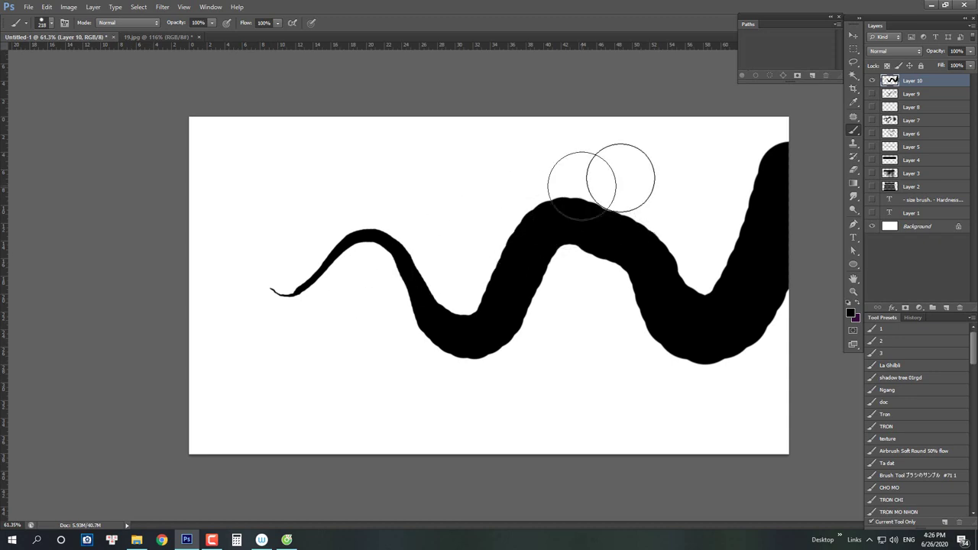
{"action": "key", "text": "ctrl+z"}
Try several thinner pen-pressure strokes on Layer 10 with a 63 px brush and undo them.
{"action": "left_click_drag", "start_coordinate": [462, 208], "coordinate": [423, 209]}
{"action": "mouse_move", "coordinate": [407, 188]}
{"action": "left_mouse_down"}
{"action": "mouse_move", "coordinate": [448, 263]}
{"action": "mouse_move", "coordinate": [563, 240]}
{"action": "mouse_move", "coordinate": [544, 286]}
{"action": "mouse_move", "coordinate": [434, 313]}
{"action": "mouse_move", "coordinate": [542, 281]}
{"action": "mouse_move", "coordinate": [385, 382]}
{"action": "mouse_move", "coordinate": [597, 300]}
{"action": "mouse_move", "coordinate": [395, 445]}
{"action": "mouse_move", "coordinate": [588, 306]}
{"action": "mouse_move", "coordinate": [403, 442]}
{"action": "mouse_move", "coordinate": [511, 348]}
{"action": "mouse_move", "coordinate": [609, 301]}
{"action": "mouse_move", "coordinate": [658, 191]}
{"action": "left_mouse_up"}
{"action": "key", "text": "ctrl+z"}
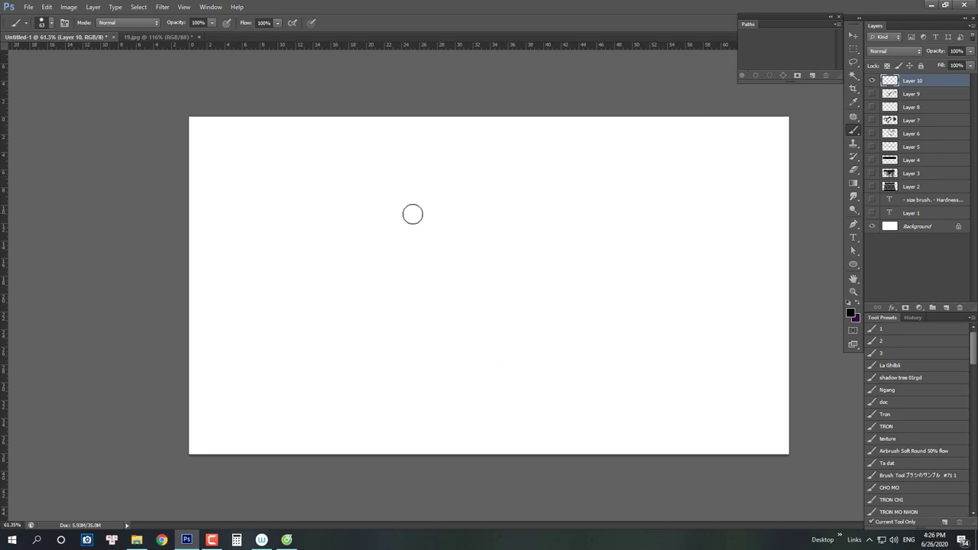
{"action": "mouse_move", "coordinate": [413, 213]}
{"action": "left_mouse_down"}
{"action": "mouse_move", "coordinate": [466, 208]}
{"action": "mouse_move", "coordinate": [444, 288]}
{"action": "left_mouse_up"}
{"action": "left_click_drag", "start_coordinate": [496, 231], "coordinate": [591, 180]}
{"action": "key", "text": "ctrl+alt+z"}
{"action": "key", "text": "ctrl+alt+z"}
Enlarge the brush to 231 px and open its Brush Tip Shape settings.
{"action": "mouse_move", "coordinate": [451, 221]}
{"action": "left_mouse_down"}
{"action": "mouse_move", "coordinate": [463, 237]}
{"action": "mouse_move", "coordinate": [418, 218]}
{"action": "left_mouse_up"}
{"action": "left_click_drag", "start_coordinate": [486, 200], "coordinate": [476, 196]}
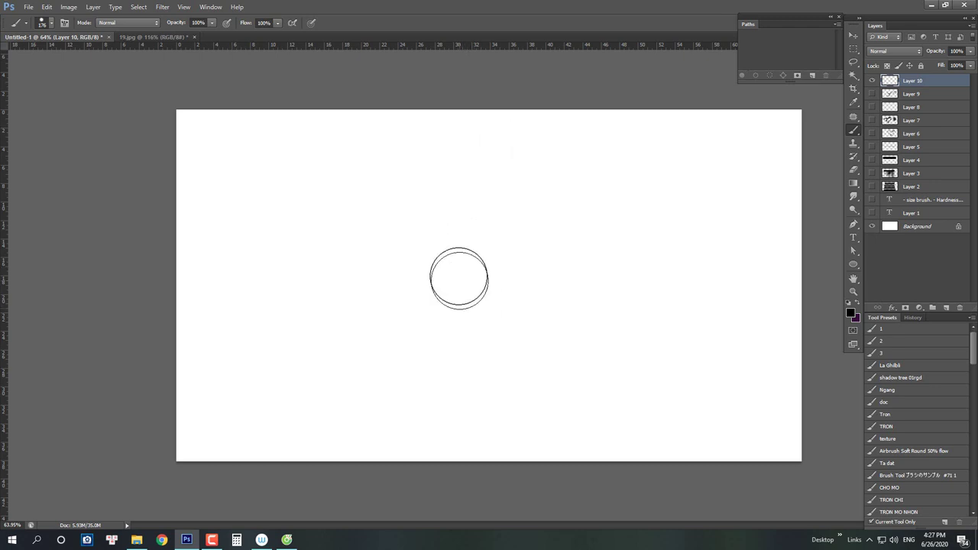
{"action": "left_click_drag", "start_coordinate": [402, 256], "coordinate": [430, 299]}
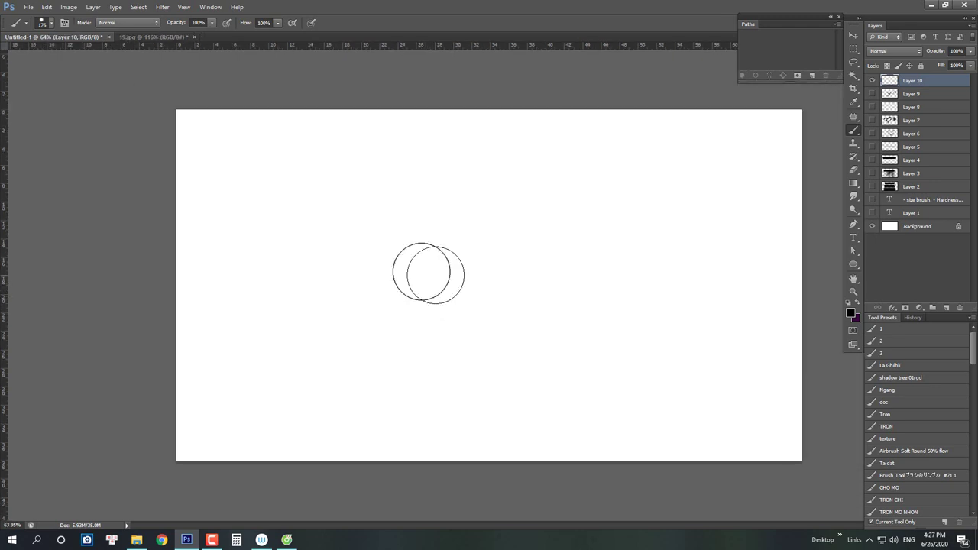
{"action": "left_click_drag", "start_coordinate": [421, 245], "coordinate": [430, 228]}
{"action": "key", "text": "ctrl+0"}
{"action": "key", "text": "F5"}
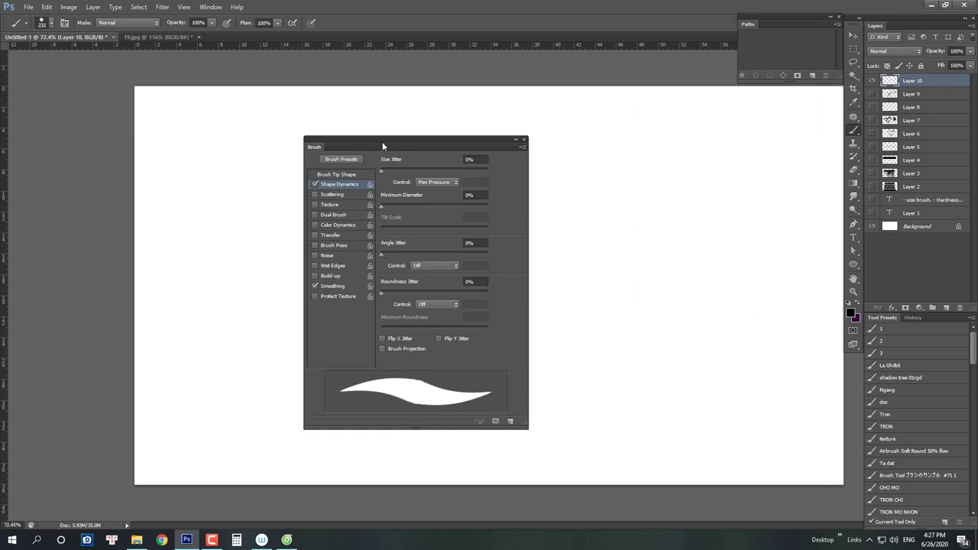
{"action": "left_click_drag", "start_coordinate": [383, 145], "coordinate": [403, 138]}
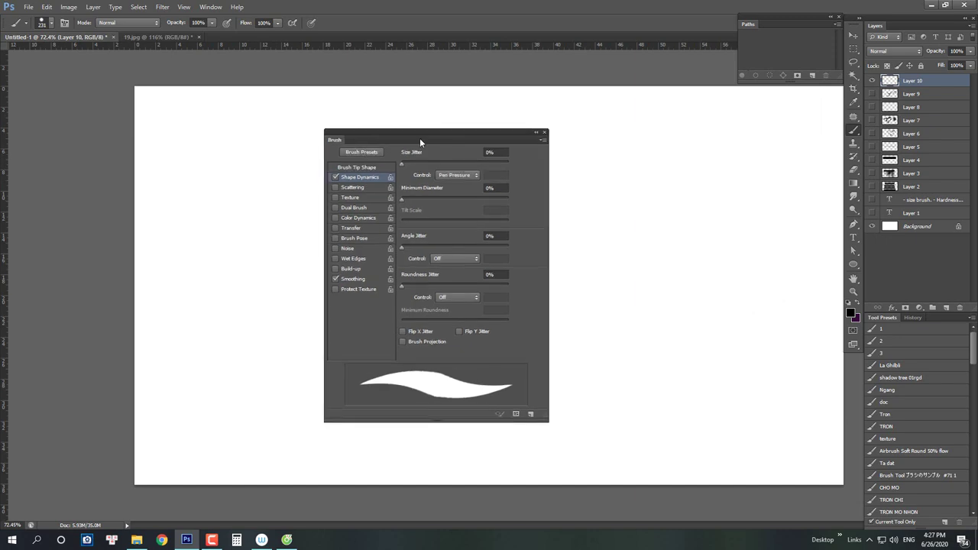
{"action": "left_click", "coordinate": [363, 166]}
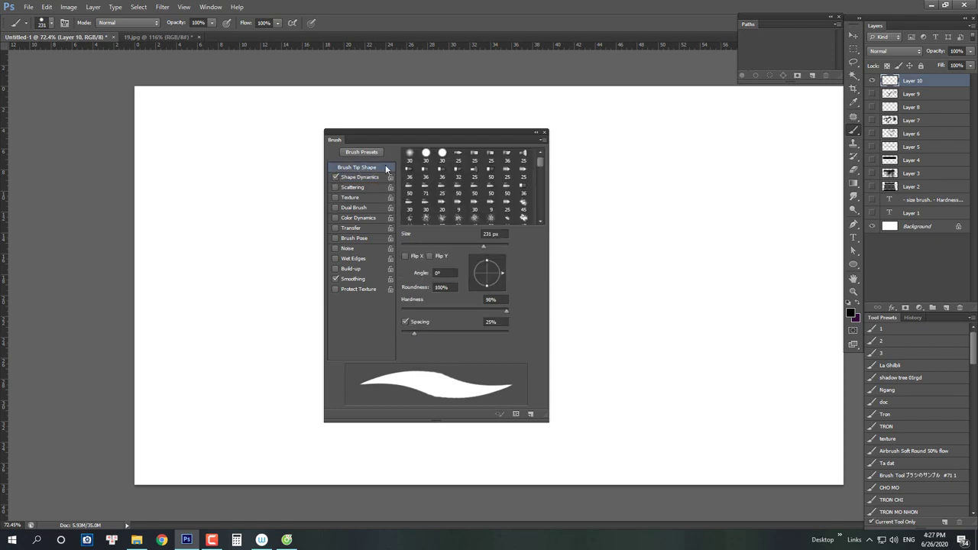
Turn off Shape Dynamics and choose the hard round brush preset with 100% hardness.
{"action": "left_click", "coordinate": [335, 177]}
{"action": "right_click", "coordinate": [644, 185]}
{"action": "left_click", "coordinate": [590, 162]}
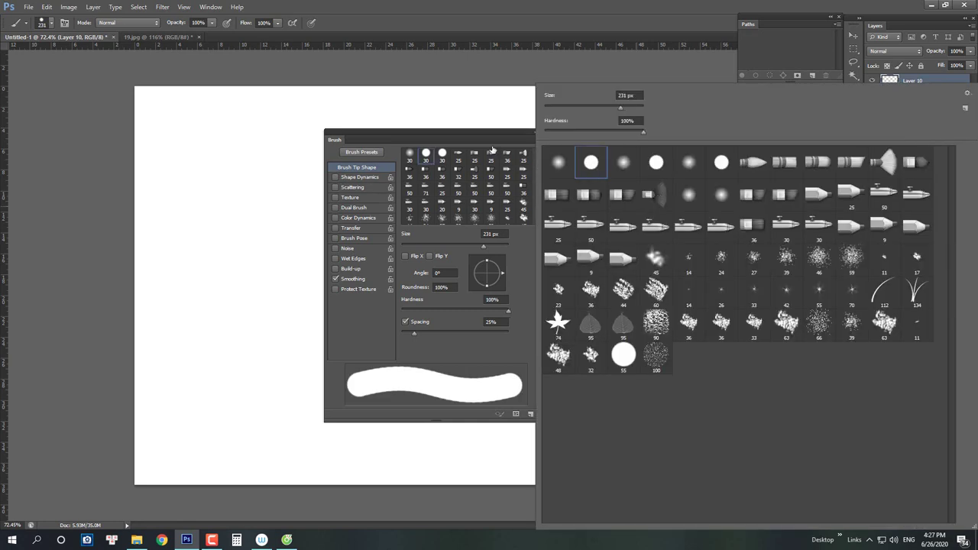
{"action": "left_click", "coordinate": [435, 94]}
Enlarge the brush to 335 px, stamp round test dabs on Layer 10, and undo them.
{"action": "key", "text": "bracketright"}
{"action": "key", "text": "bracketright"}
{"action": "key", "text": "bracketright"}
{"action": "key", "text": "bracketright"}
{"action": "key", "text": "bracketright"}
{"action": "left_click", "coordinate": [684, 200]}
{"action": "key", "text": "ctrl+z"}
{"action": "key", "text": "bracketleft"}
{"action": "left_click", "coordinate": [663, 216]}
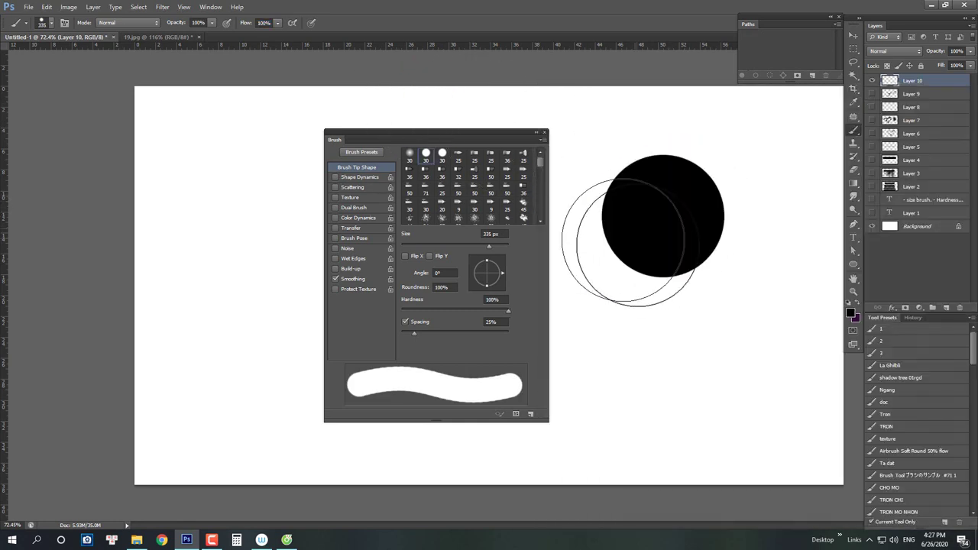
{"action": "left_click", "coordinate": [613, 291]}
{"action": "left_click", "coordinate": [699, 281]}
{"action": "key", "text": "ctrl+alt+z"}
{"action": "key", "text": "ctrl+alt+z"}
{"action": "key", "text": "ctrl+alt+z"}
Stamp a few more single dabs with the 335 px brush and undo them.
{"action": "left_click", "coordinate": [644, 240]}
{"action": "left_click", "coordinate": [668, 237]}
{"action": "key", "text": "ctrl+alt+z"}
{"action": "key", "text": "ctrl+alt+z"}
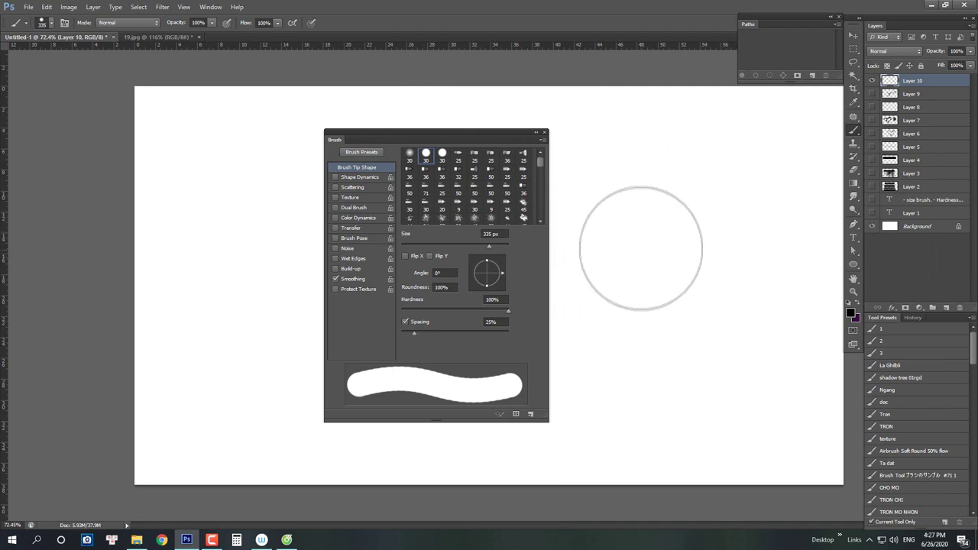
{"action": "left_click", "coordinate": [640, 248]}
{"action": "key", "text": "ctrl+z"}
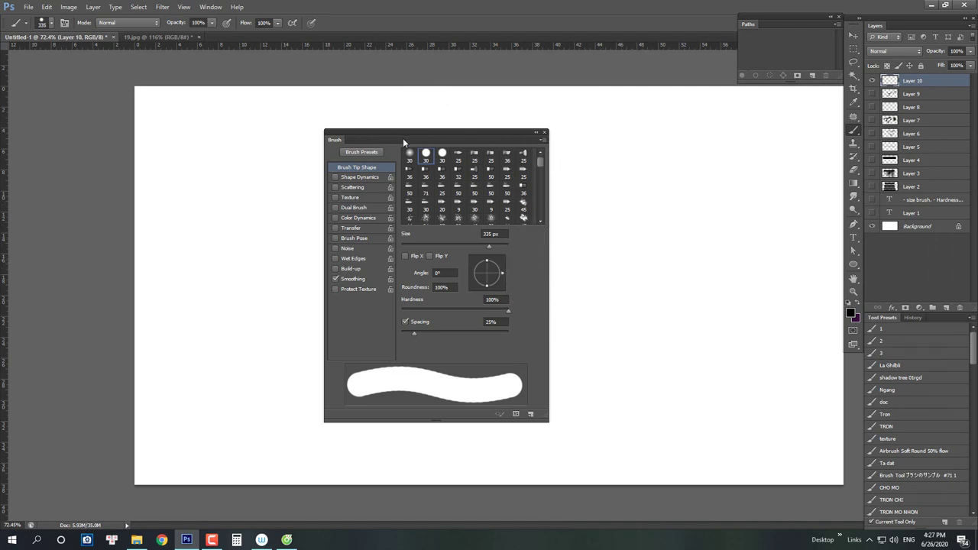
Move the brush settings clear of the canvas centre and reduce the brush size to 157 px.
{"action": "left_click_drag", "start_coordinate": [425, 131], "coordinate": [285, 136]}
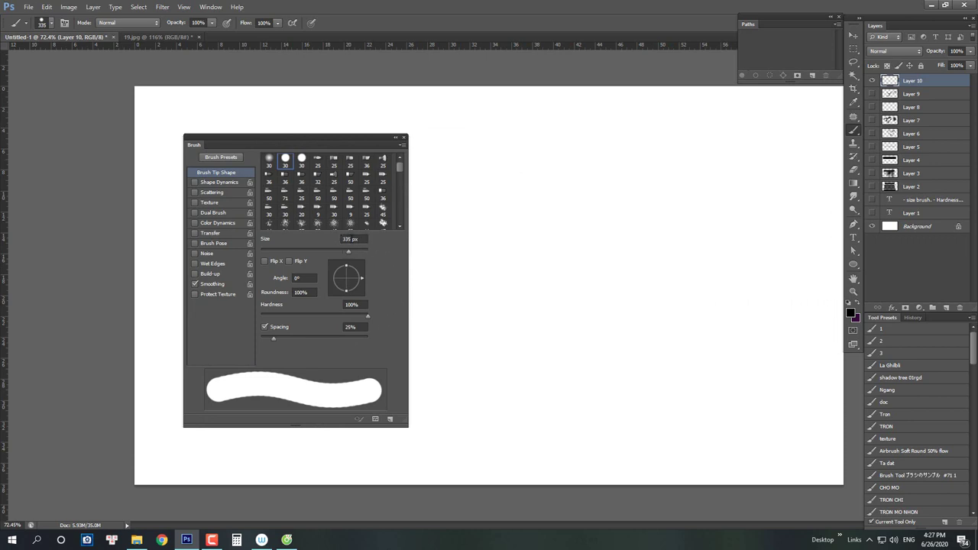
{"action": "left_click_drag", "start_coordinate": [291, 260], "coordinate": [298, 260]}
{"action": "left_click_drag", "start_coordinate": [337, 252], "coordinate": [347, 251]}
{"action": "left_click_drag", "start_coordinate": [349, 252], "coordinate": [326, 251]}
{"action": "mouse_move", "coordinate": [367, 317]}
{"action": "left_mouse_down"}
{"action": "mouse_move", "coordinate": [237, 321]}
{"action": "mouse_move", "coordinate": [372, 314]}
{"action": "mouse_move", "coordinate": [265, 319]}
{"action": "mouse_move", "coordinate": [369, 323]}
{"action": "mouse_move", "coordinate": [263, 326]}
{"action": "mouse_move", "coordinate": [387, 326]}
{"action": "left_mouse_up"}
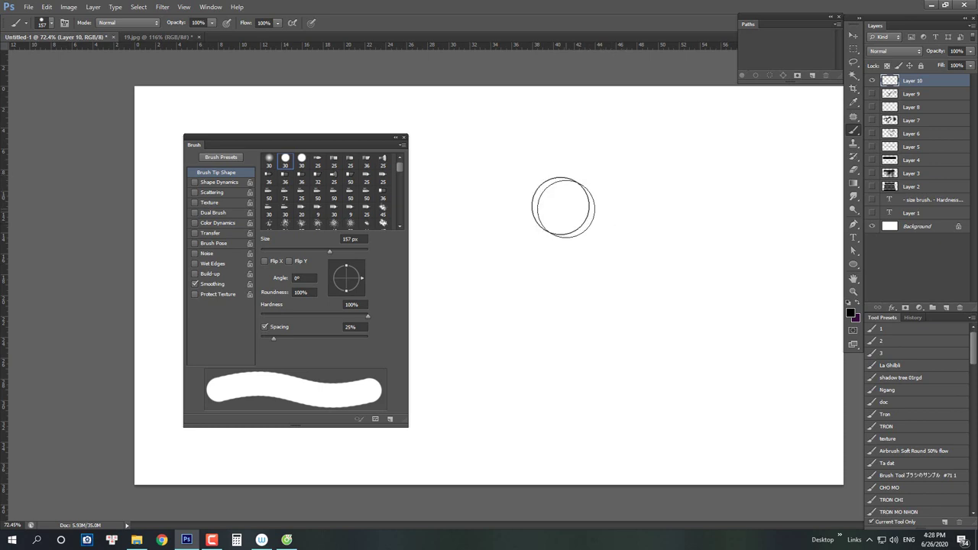
Switch to the round brush tip labelled 31 with 99% hardness and recheck the brush presets.
{"action": "left_click_drag", "start_coordinate": [562, 224], "coordinate": [557, 386]}
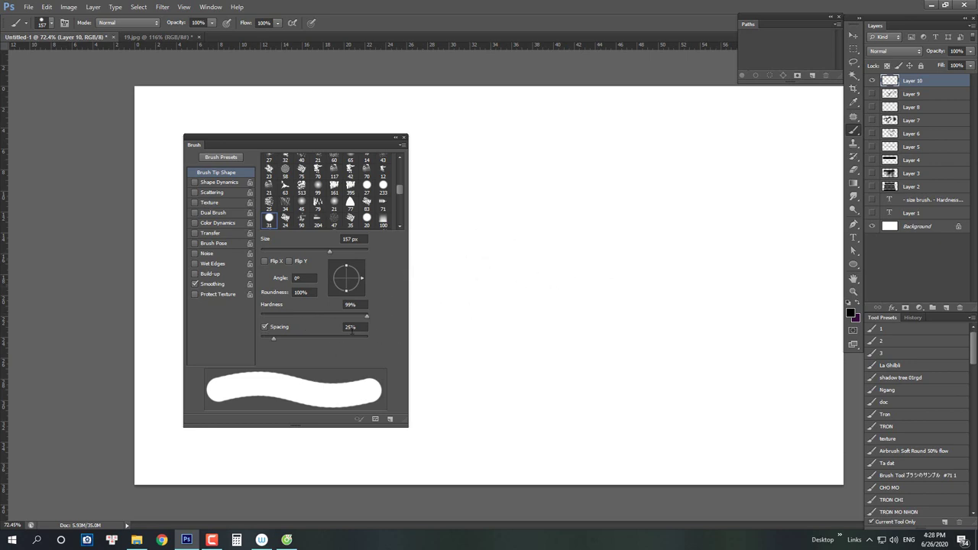
{"action": "left_click_drag", "start_coordinate": [573, 214], "coordinate": [565, 224]}
{"action": "right_click", "coordinate": [604, 225]}
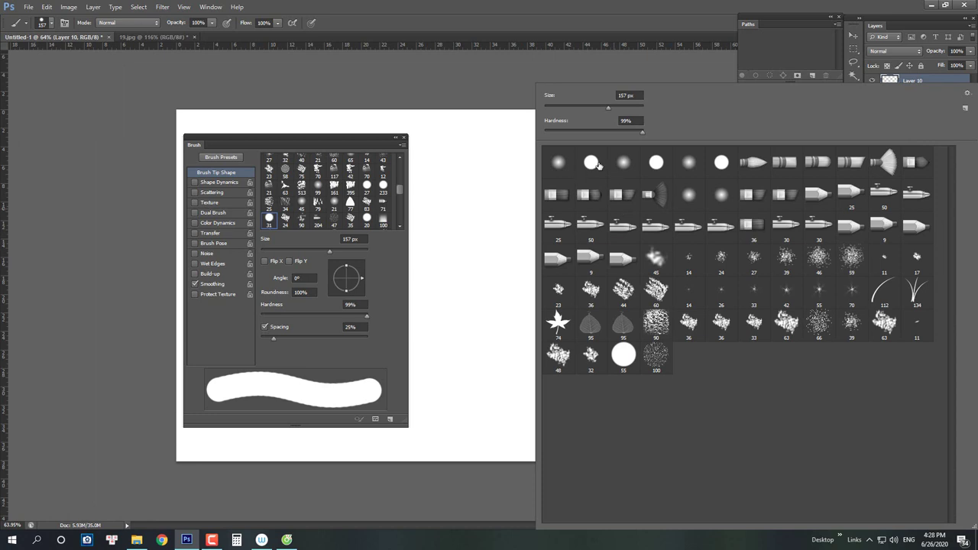
{"action": "left_click", "coordinate": [486, 200]}
{"action": "right_click", "coordinate": [477, 217]}
{"action": "key", "text": "Return"}
Paint a straight horizontal stroke across the upper part of Layer 10 with a 156 px brush at 25% spacing.
{"action": "left_click_drag", "start_coordinate": [480, 218], "coordinate": [497, 221]}
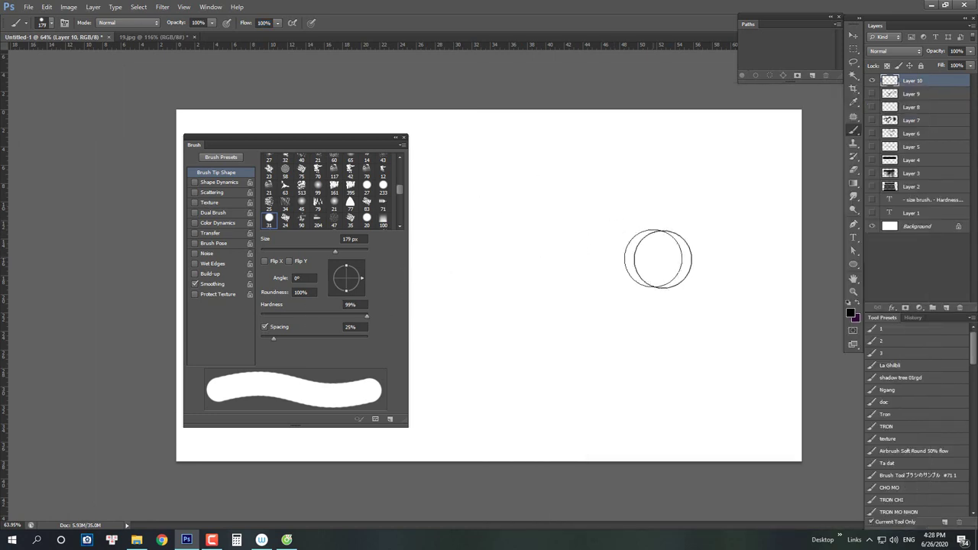
{"action": "key", "text": "["}
{"action": "key", "text": "["}
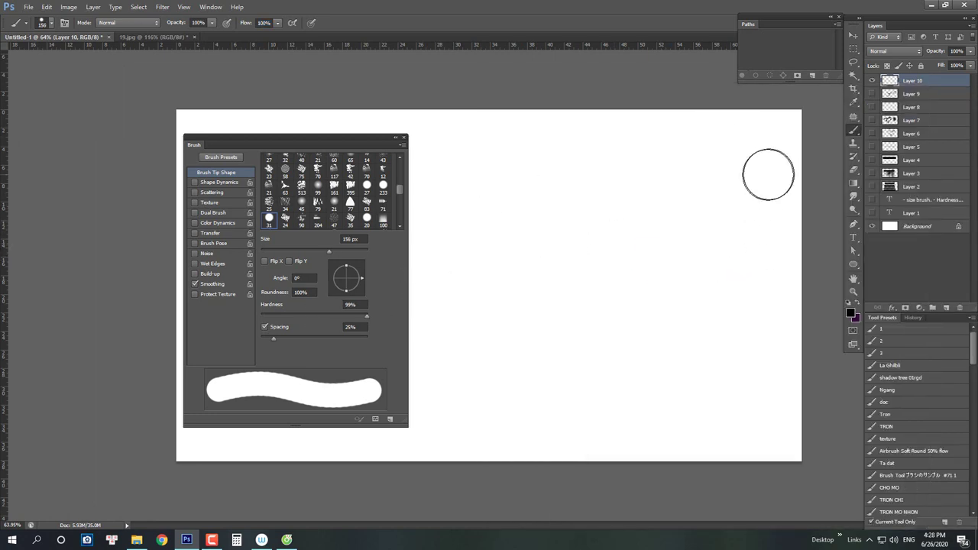
{"action": "left_click_drag", "start_coordinate": [775, 173], "coordinate": [417, 187]}
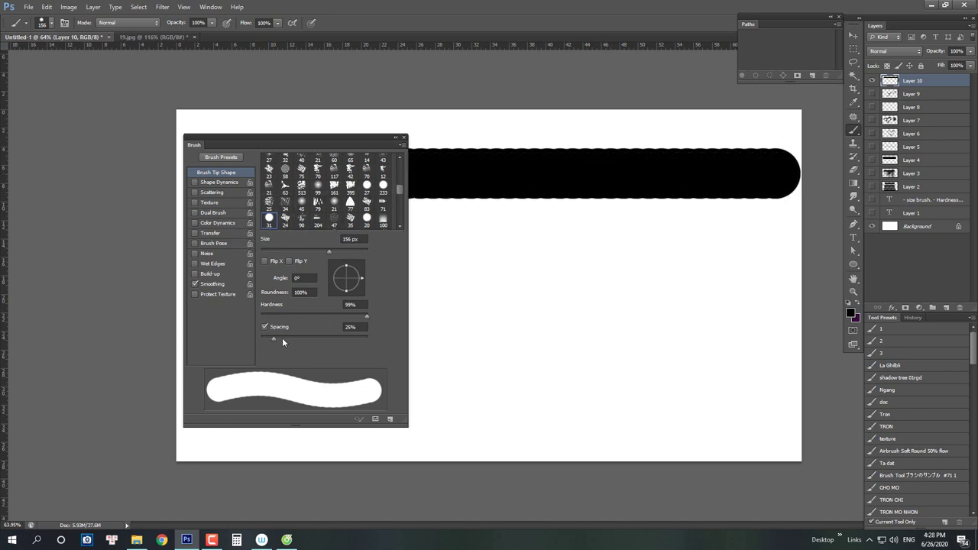
Paint two more horizontal strokes below the first, one at 50% spacing and one at 90% spacing.
{"action": "left_click_drag", "start_coordinate": [281, 338], "coordinate": [287, 336]}
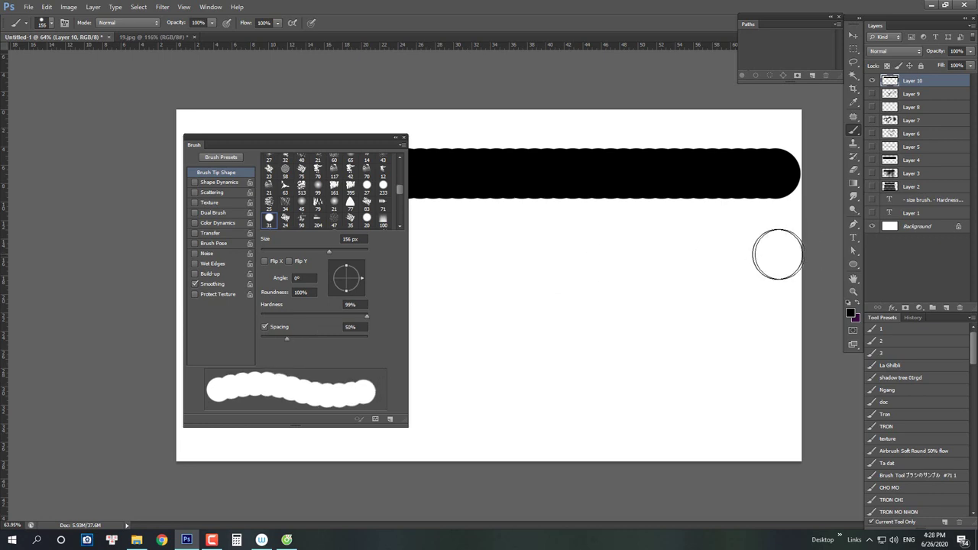
{"action": "mouse_move", "coordinate": [778, 254]}
{"action": "left_mouse_down"}
{"action": "mouse_move", "coordinate": [498, 275]}
{"action": "mouse_move", "coordinate": [345, 301]}
{"action": "left_mouse_up"}
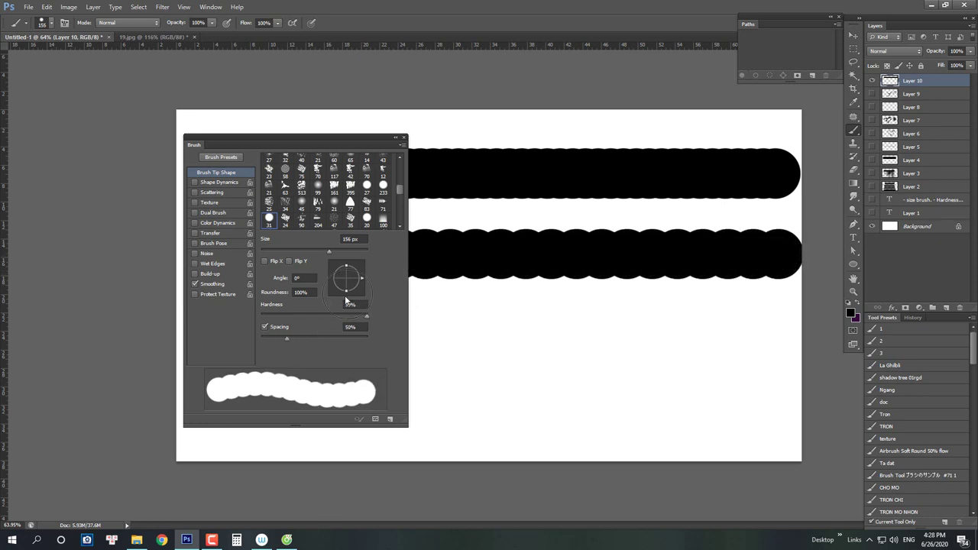
{"action": "left_click_drag", "start_coordinate": [292, 337], "coordinate": [309, 338]}
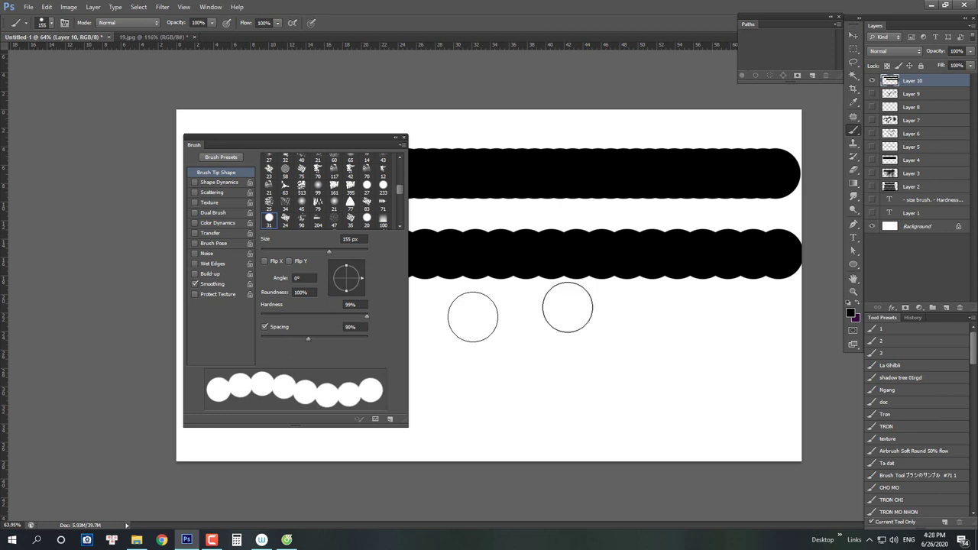
{"action": "left_click_drag", "start_coordinate": [775, 331], "coordinate": [377, 347]}
Set the brush spacing to 357% and paint a row of widely separated dots below the 90% stroke.
{"action": "left_click_drag", "start_coordinate": [308, 339], "coordinate": [349, 338]}
{"action": "left_click_drag", "start_coordinate": [774, 404], "coordinate": [246, 422]}
{"action": "scroll", "coordinate": [577, 298], "scroll_direction": "down", "scroll_amount": 5}
{"action": "scroll", "coordinate": [596, 302], "scroll_direction": "up", "scroll_amount": 4}
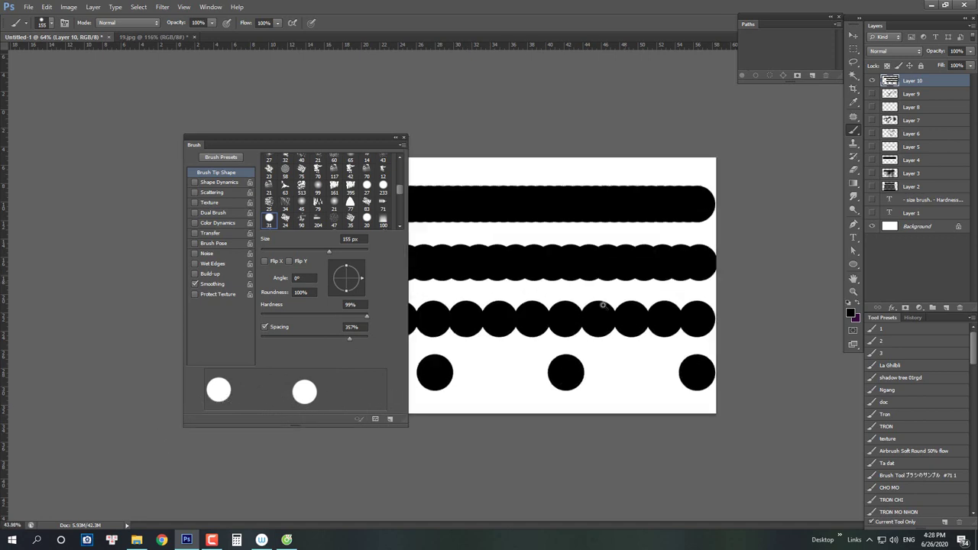
Set the brush spacing to 146% and paint a row of dots along the canvas's lower edge.
{"action": "left_click_drag", "start_coordinate": [349, 338], "coordinate": [326, 339]}
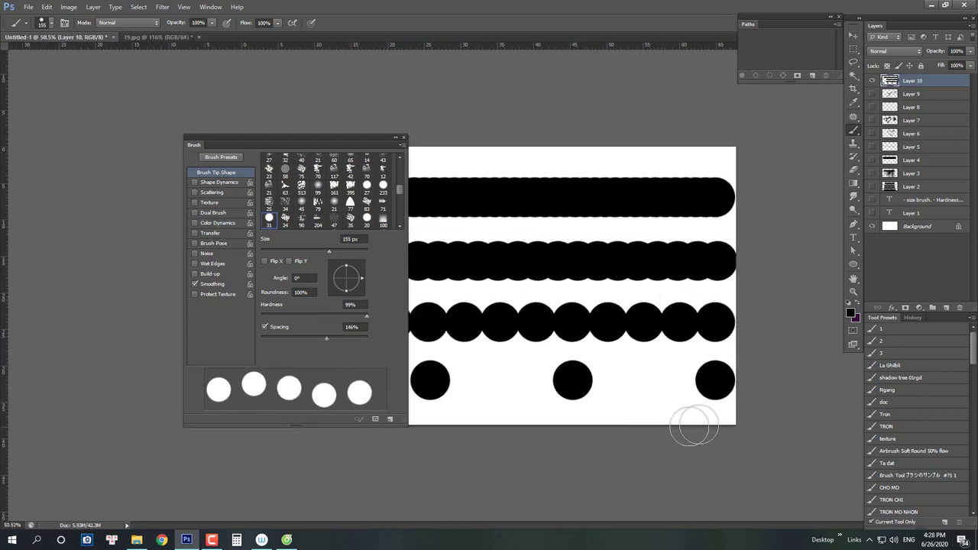
{"action": "left_click_drag", "start_coordinate": [714, 416], "coordinate": [388, 443]}
{"action": "scroll", "coordinate": [668, 219], "scroll_direction": "down", "scroll_amount": 3}
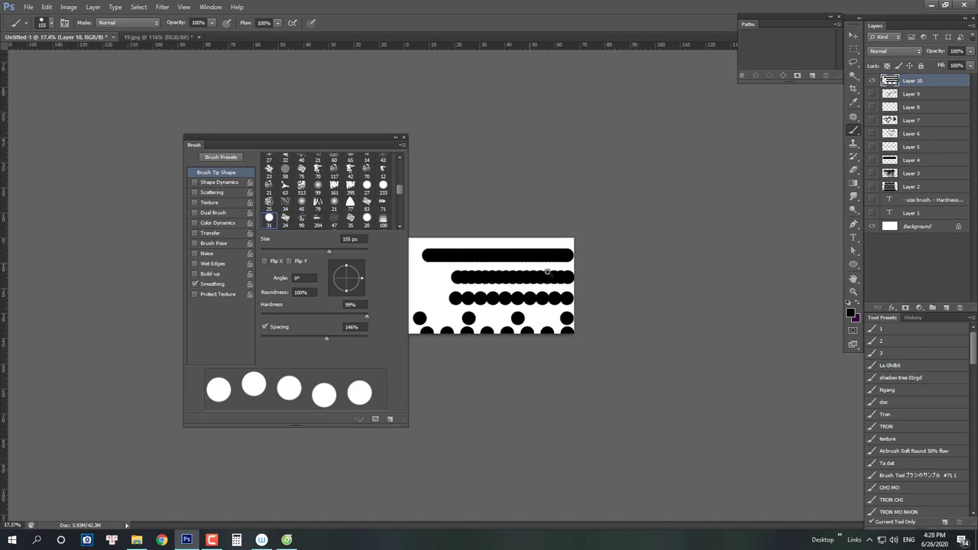
{"action": "scroll", "coordinate": [531, 301], "scroll_direction": "up", "scroll_amount": 2}
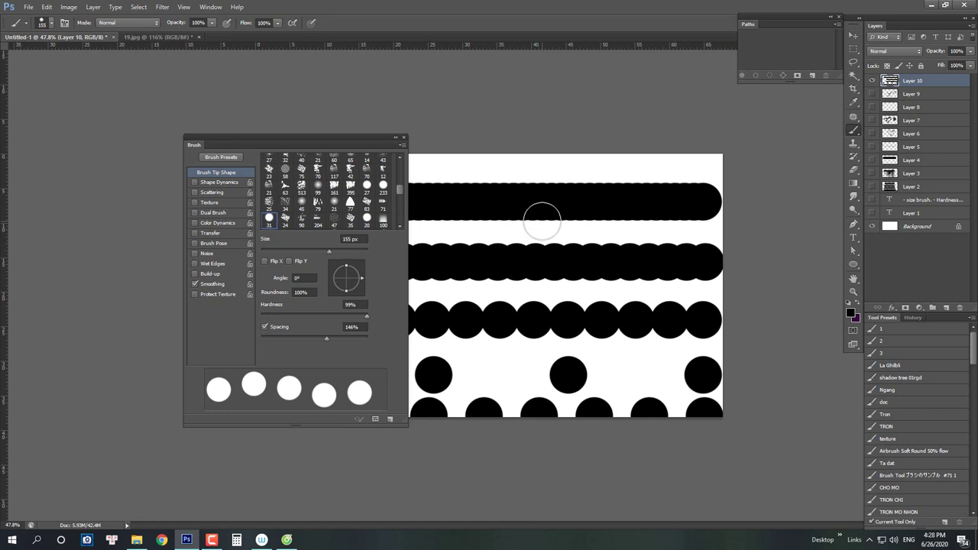
Set the spacing to 1% and paint a smooth horizontal line above the rows with a 41 px brush.
{"action": "left_click_drag", "start_coordinate": [326, 338], "coordinate": [207, 342]}
{"action": "scroll", "coordinate": [609, 180], "scroll_direction": "up", "scroll_amount": 3}
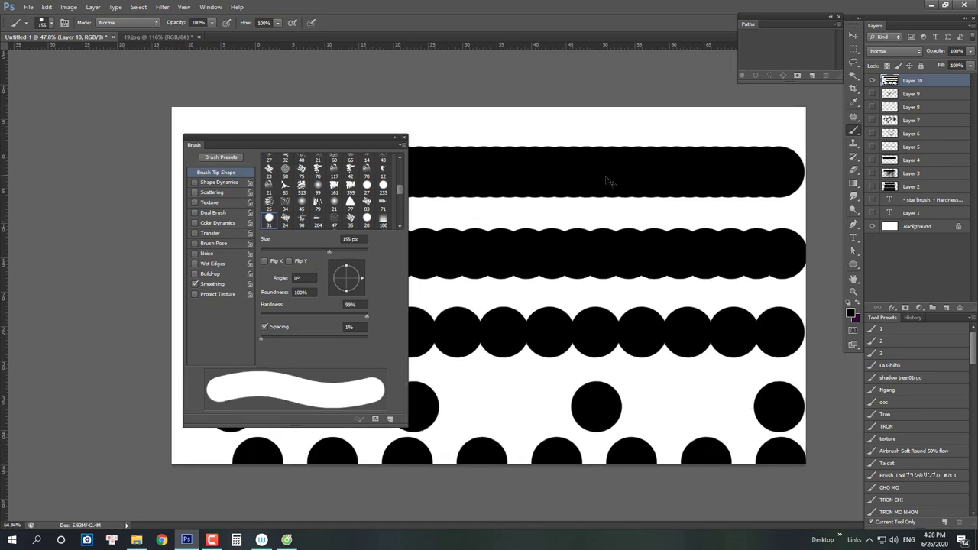
{"action": "mouse_move", "coordinate": [724, 131]}
{"action": "left_mouse_down"}
{"action": "mouse_move", "coordinate": [550, 135]}
{"action": "mouse_move", "coordinate": [466, 121]}
{"action": "left_mouse_up"}
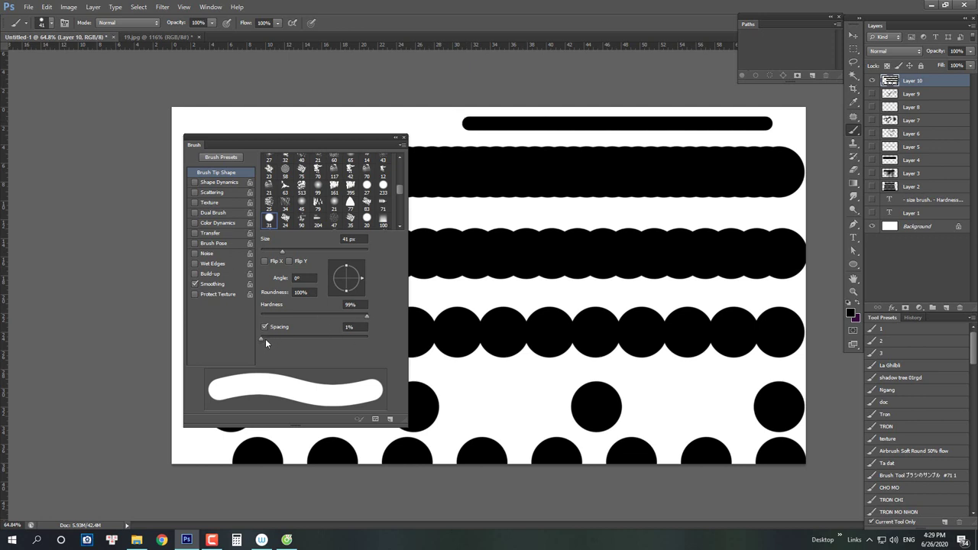
Set the spacing to 170% and paint two rows of small dots, above and below the 90% spacing row.
{"action": "left_click_drag", "start_coordinate": [262, 340], "coordinate": [334, 342]}
{"action": "mouse_move", "coordinate": [776, 297]}
{"action": "left_mouse_down"}
{"action": "mouse_move", "coordinate": [529, 313]}
{"action": "mouse_move", "coordinate": [431, 297]}
{"action": "left_mouse_up"}
{"action": "mouse_move", "coordinate": [760, 377]}
{"action": "left_mouse_down"}
{"action": "mouse_move", "coordinate": [535, 389]}
{"action": "mouse_move", "coordinate": [434, 383]}
{"action": "left_mouse_up"}
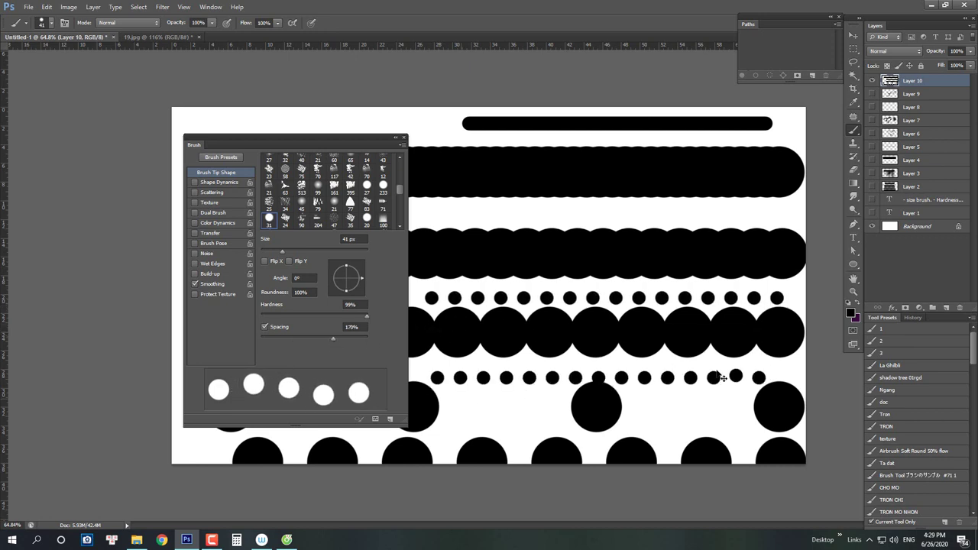
{"action": "key", "text": "ctrl+z"}
{"action": "left_click_drag", "start_coordinate": [780, 368], "coordinate": [433, 385]}
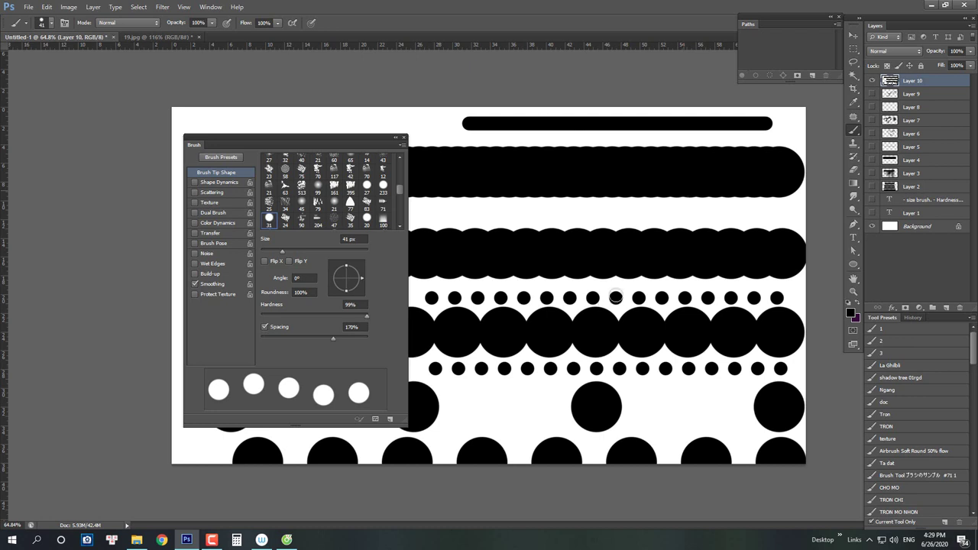
Try short test strokes between the two upper thick strokes and undo them.
{"action": "left_click_drag", "start_coordinate": [746, 203], "coordinate": [633, 220]}
{"action": "key", "text": "ctrl+z"}
{"action": "mouse_move", "coordinate": [533, 227]}
{"action": "left_mouse_down"}
{"action": "mouse_move", "coordinate": [705, 206]}
{"action": "mouse_move", "coordinate": [608, 205]}
{"action": "mouse_move", "coordinate": [701, 201]}
{"action": "mouse_move", "coordinate": [405, 230]}
{"action": "mouse_move", "coordinate": [611, 222]}
{"action": "mouse_move", "coordinate": [745, 237]}
{"action": "mouse_move", "coordinate": [497, 213]}
{"action": "mouse_move", "coordinate": [480, 228]}
{"action": "left_mouse_up"}
{"action": "key", "text": "ctrl+z"}
{"action": "key", "text": "ctrl+z"}
{"action": "key", "text": "ctrl+z"}
Set the brush spacing back to 1%.
{"action": "left_click_drag", "start_coordinate": [324, 337], "coordinate": [244, 341]}
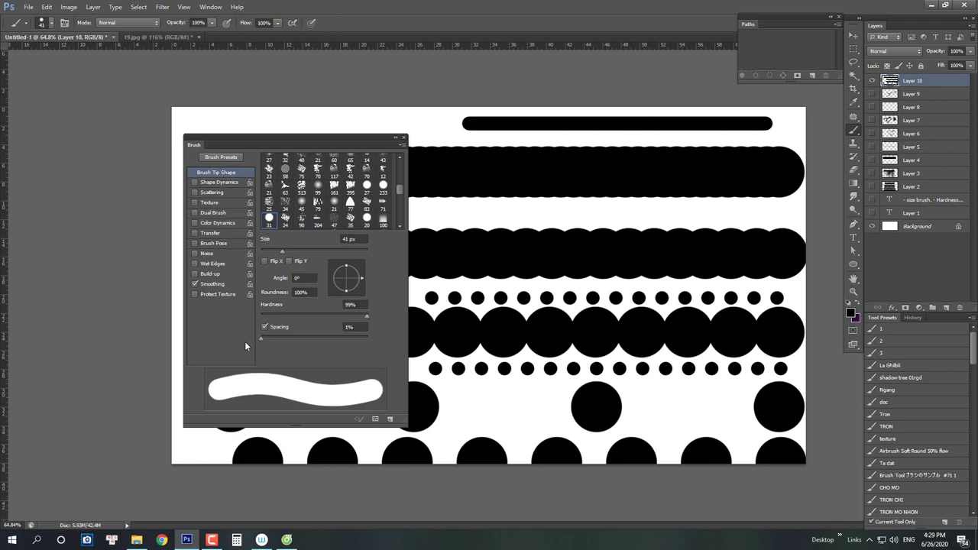
Try freehand strokes at 1% spacing between the thick rows and undo them.
{"action": "left_click_drag", "start_coordinate": [767, 212], "coordinate": [501, 214]}
{"action": "mouse_move", "coordinate": [655, 188]}
{"action": "left_mouse_down"}
{"action": "mouse_move", "coordinate": [703, 241]}
{"action": "mouse_move", "coordinate": [595, 341]}
{"action": "left_mouse_up"}
{"action": "key", "text": "ctrl+z"}
{"action": "left_click_drag", "start_coordinate": [643, 300], "coordinate": [607, 301]}
{"action": "key", "text": "ctrl+z"}
Move the Brush panel off the beginning of the rows, then try short strokes in the uncovered white area and undo them.
{"action": "left_click_drag", "start_coordinate": [428, 264], "coordinate": [561, 146]}
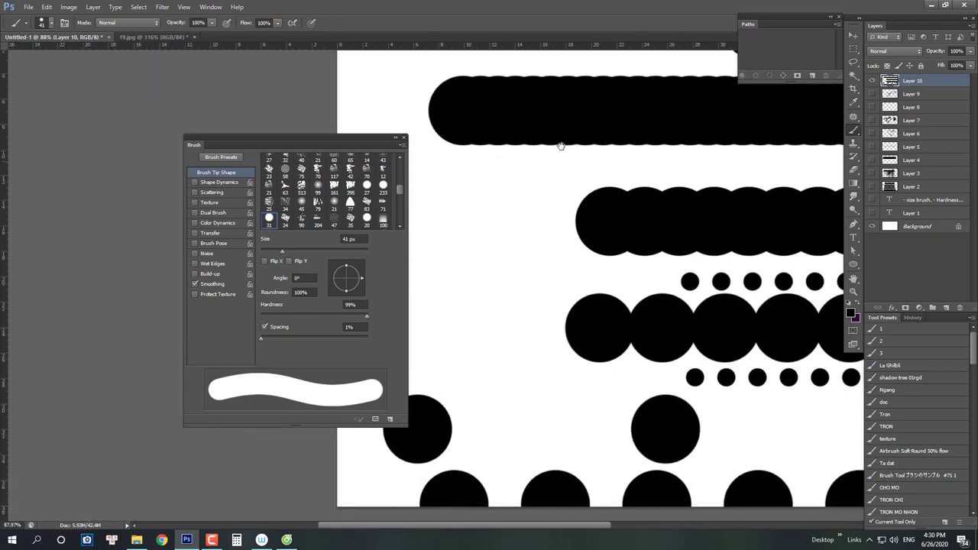
{"action": "left_click_drag", "start_coordinate": [327, 136], "coordinate": [800, 122]}
{"action": "mouse_move", "coordinate": [425, 147]}
{"action": "left_mouse_down"}
{"action": "mouse_move", "coordinate": [400, 386]}
{"action": "mouse_move", "coordinate": [505, 183]}
{"action": "left_mouse_up"}
{"action": "key", "text": "ctrl+z"}
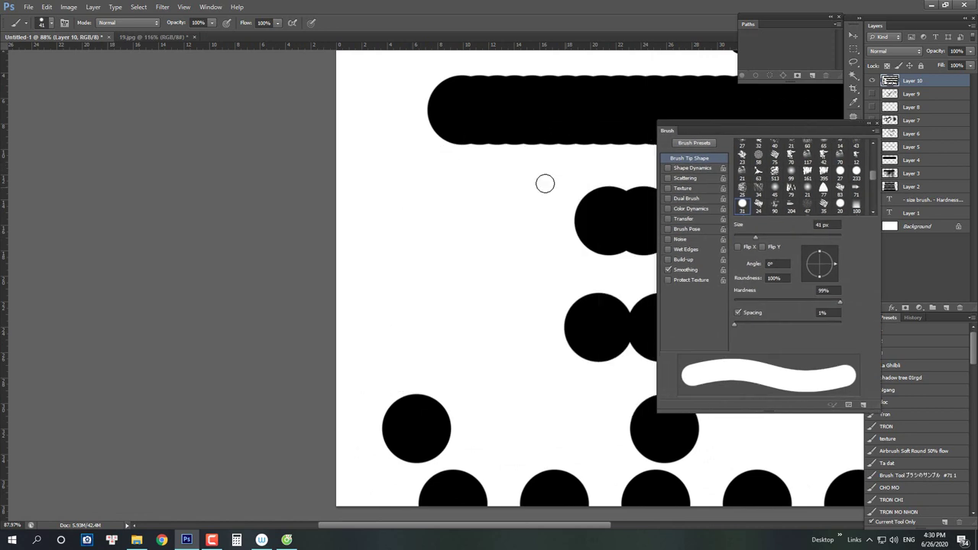
{"action": "left_click_drag", "start_coordinate": [575, 151], "coordinate": [607, 143]}
{"action": "key", "text": "ctrl+z"}
Set the spacing to 36%, try curved strokes and a dot beside the rows, and undo them.
{"action": "left_click_drag", "start_coordinate": [734, 324], "coordinate": [753, 324]}
{"action": "left_click_drag", "start_coordinate": [556, 173], "coordinate": [433, 342]}
{"action": "left_click_drag", "start_coordinate": [565, 218], "coordinate": [480, 251]}
{"action": "key", "text": "ctrl+z"}
{"action": "left_click_drag", "start_coordinate": [462, 196], "coordinate": [554, 177]}
{"action": "mouse_move", "coordinate": [602, 225]}
{"action": "left_mouse_down"}
{"action": "mouse_move", "coordinate": [480, 163]}
{"action": "mouse_move", "coordinate": [409, 299]}
{"action": "mouse_move", "coordinate": [413, 282]}
{"action": "left_mouse_up"}
{"action": "left_click", "coordinate": [490, 162]}
{"action": "key", "text": "ctrl+z"}
{"action": "left_click_drag", "start_coordinate": [286, 236], "coordinate": [308, 238]}
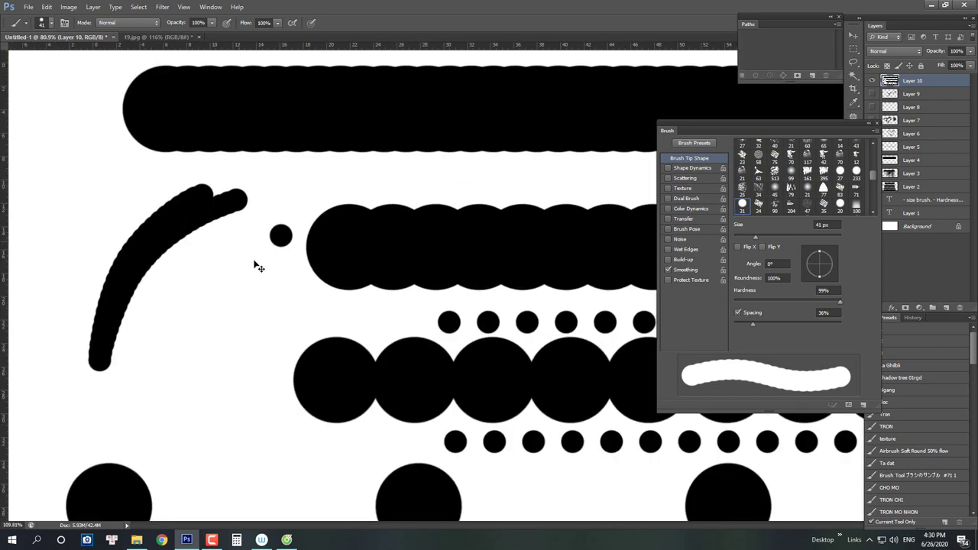
{"action": "key", "text": "ctrl+alt+z"}
{"action": "left_click_drag", "start_coordinate": [156, 285], "coordinate": [301, 249]}
{"action": "key", "text": "ctrl+z"}
Set the spacing to 1% and paint smooth curved and scribbled strokes beside the beginning of the rows.
{"action": "left_click_drag", "start_coordinate": [752, 324], "coordinate": [735, 324]}
{"action": "scroll", "coordinate": [441, 290], "scroll_direction": "down", "scroll_amount": 1}
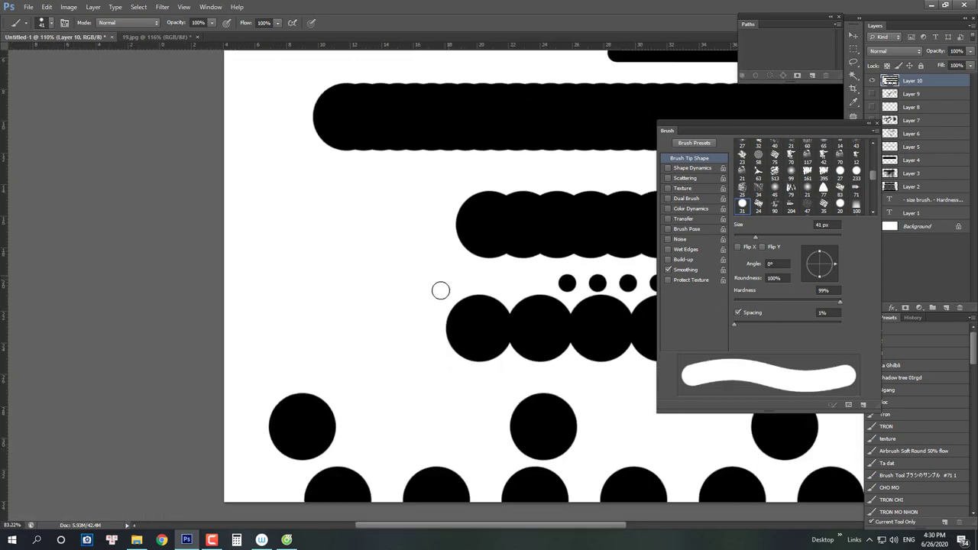
{"action": "left_click_drag", "start_coordinate": [397, 170], "coordinate": [276, 375]}
{"action": "left_click_drag", "start_coordinate": [428, 164], "coordinate": [324, 345]}
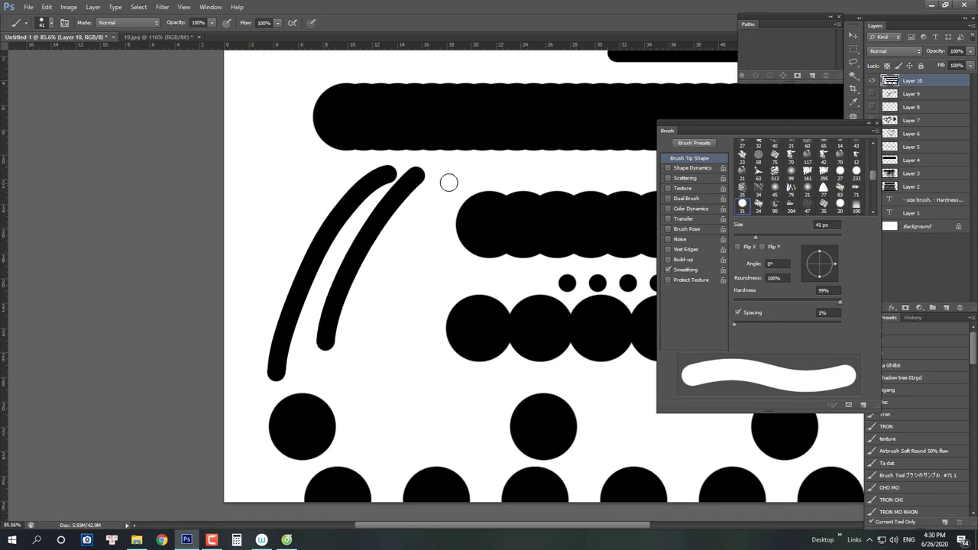
{"action": "left_click_drag", "start_coordinate": [448, 179], "coordinate": [341, 392]}
{"action": "mouse_move", "coordinate": [429, 352]}
{"action": "left_mouse_down"}
{"action": "mouse_move", "coordinate": [476, 263]}
{"action": "mouse_move", "coordinate": [341, 283]}
{"action": "mouse_move", "coordinate": [464, 184]}
{"action": "left_mouse_up"}
{"action": "left_click_drag", "start_coordinate": [504, 246], "coordinate": [474, 249]}
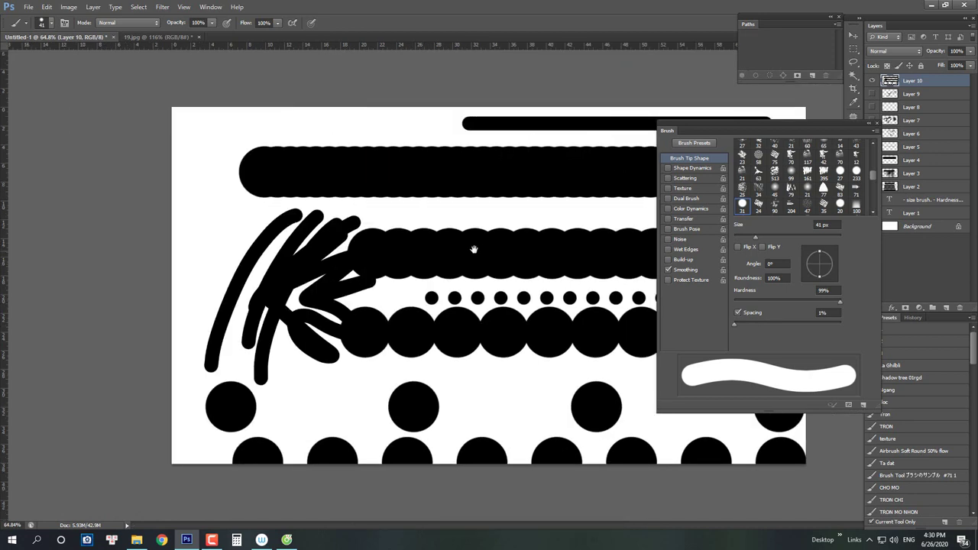
Undo all the curved and scribbled strokes beside the rows.
{"action": "scroll", "coordinate": [466, 306], "scroll_direction": "down", "scroll_amount": 1}
{"action": "key", "text": "ctrl+alt+z"}
{"action": "key", "text": "ctrl+alt+z"}
{"action": "key", "text": "ctrl+alt+z"}
{"action": "key", "text": "ctrl+alt+z"}
{"action": "key", "text": "ctrl+alt+z"}
{"action": "key", "text": "ctrl+alt+z"}
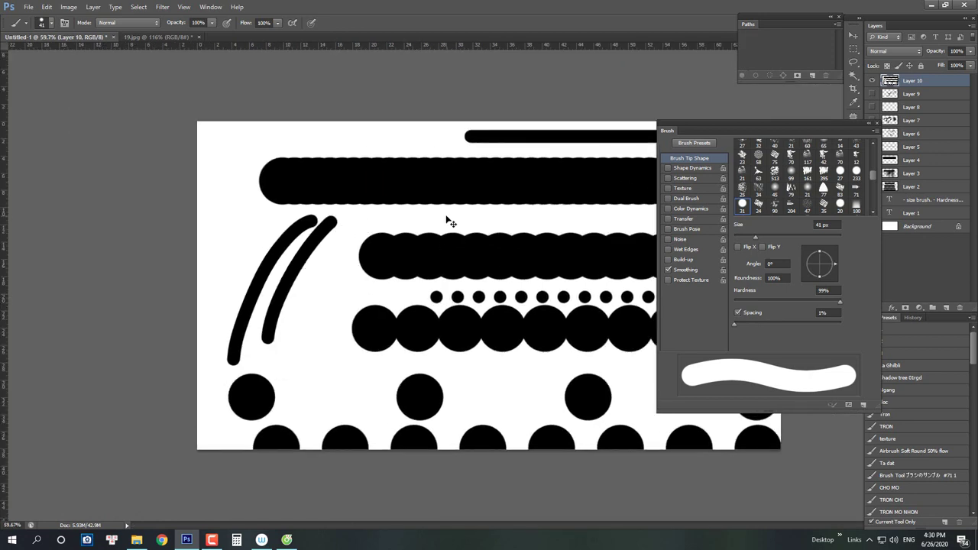
{"action": "key", "text": "ctrl+alt+z"}
{"action": "key", "text": "ctrl+alt+z"}
{"action": "key", "text": "ctrl+plus"}
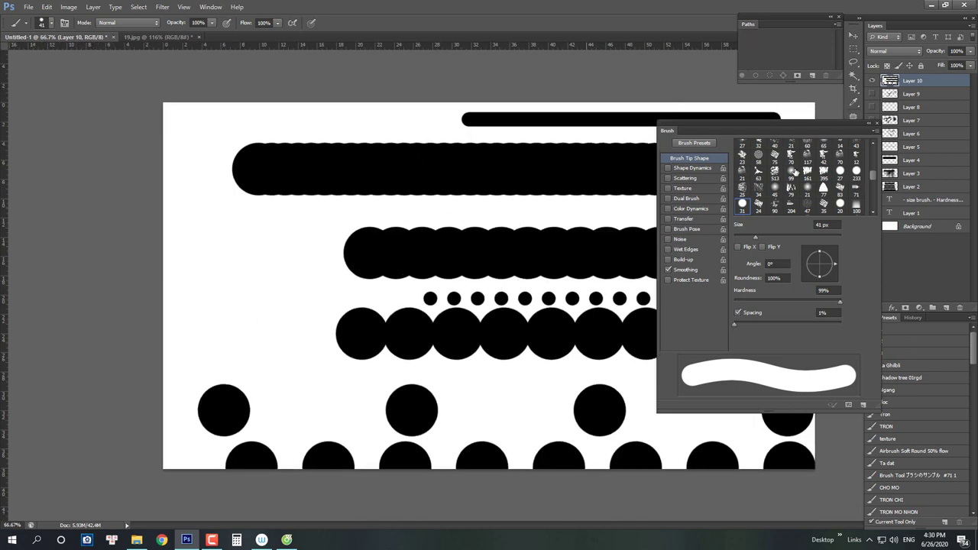
Switch to the Move tool, close the Brush panel and hide Layer 10.
{"action": "key", "text": "v"}
{"action": "left_click", "coordinate": [877, 123]}
{"action": "scroll", "coordinate": [559, 251], "scroll_direction": "down", "scroll_amount": 3}
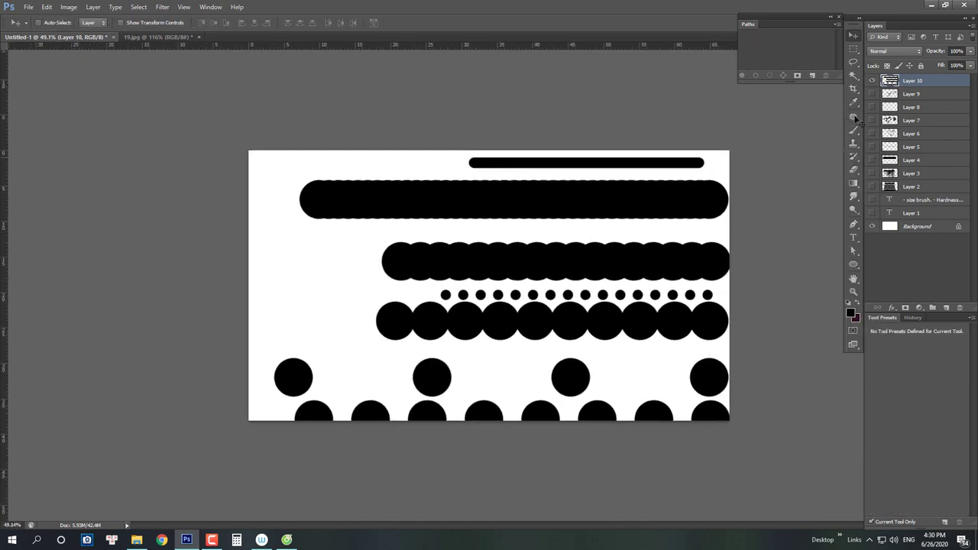
{"action": "left_click", "coordinate": [879, 82], "text": "ctrl"}
{"action": "left_click", "coordinate": [872, 80]}
Add a new blank layer above Layer 10 with the default settings.
{"action": "key", "text": "ctrl+shift+n"}
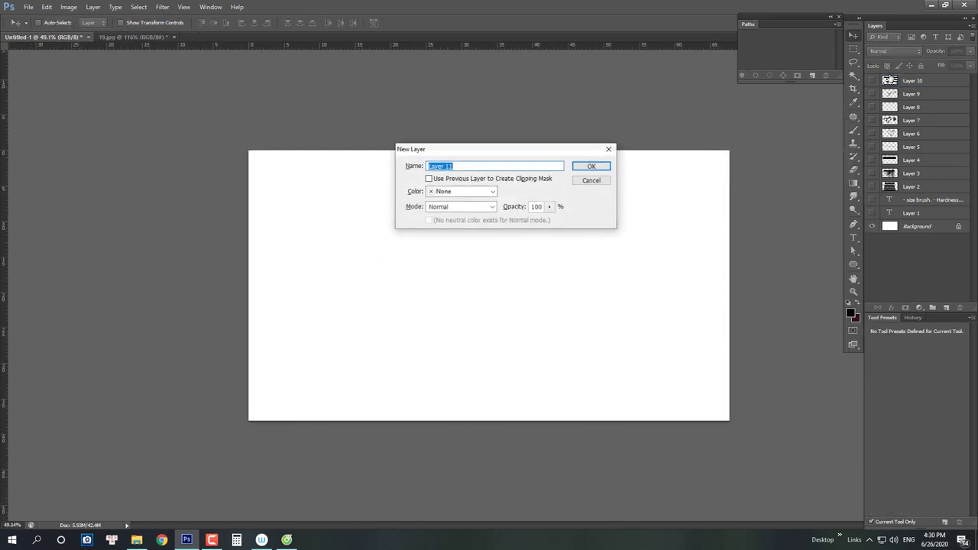
{"action": "left_click", "coordinate": [590, 180]}
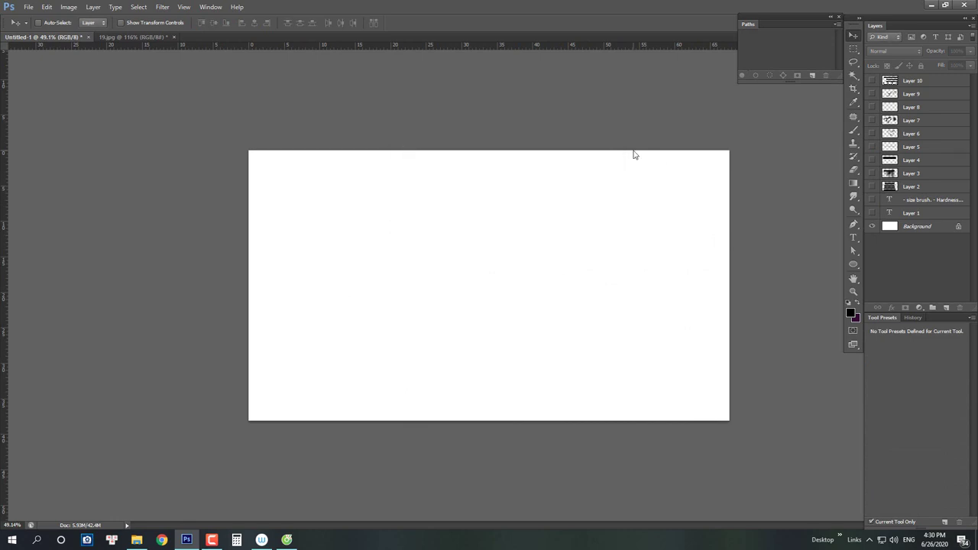
{"action": "left_click", "coordinate": [946, 307]}
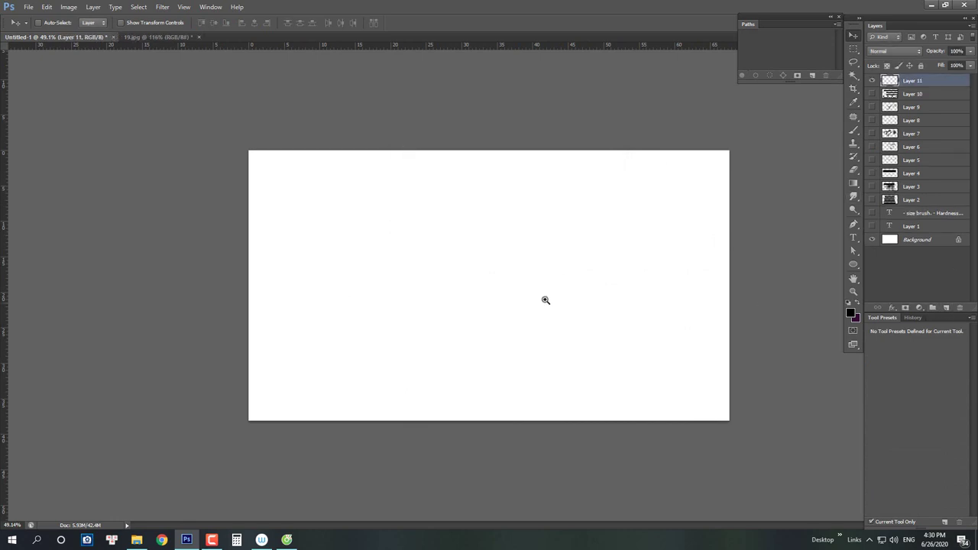
{"action": "scroll", "coordinate": [546, 299], "scroll_direction": "up", "scroll_amount": 1}
Activate the Brush tool and set the foreground color to red e21133.
{"action": "key", "text": "b"}
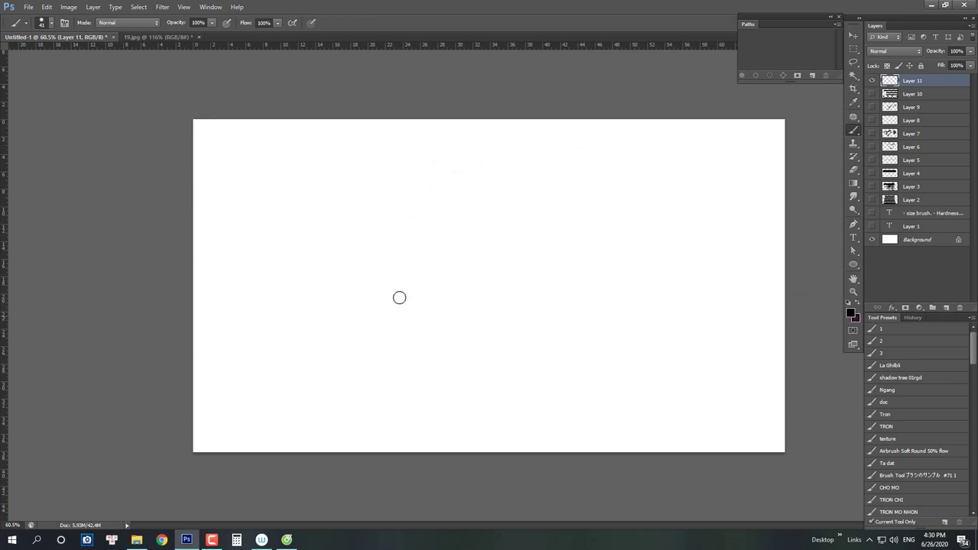
{"action": "left_click", "coordinate": [855, 317]}
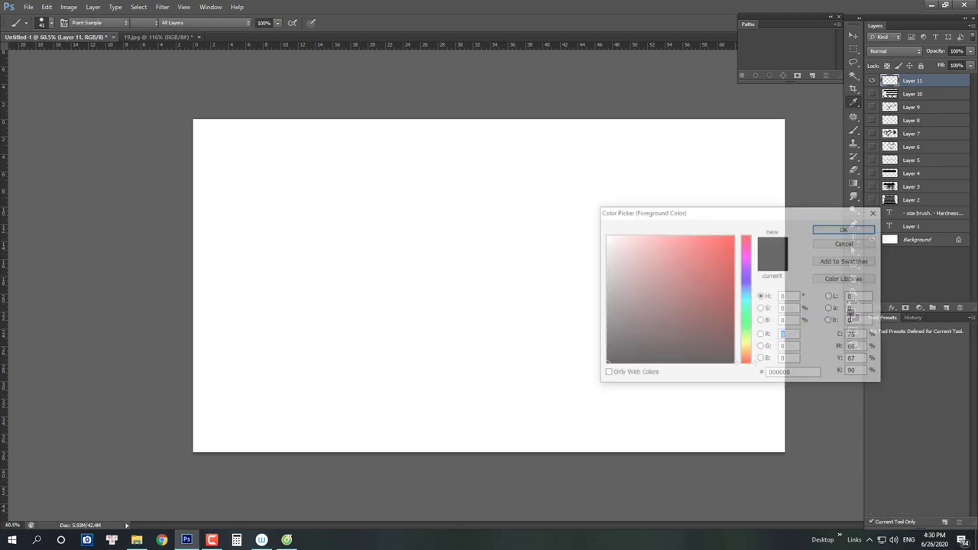
{"action": "left_click_drag", "start_coordinate": [766, 215], "coordinate": [366, 213]}
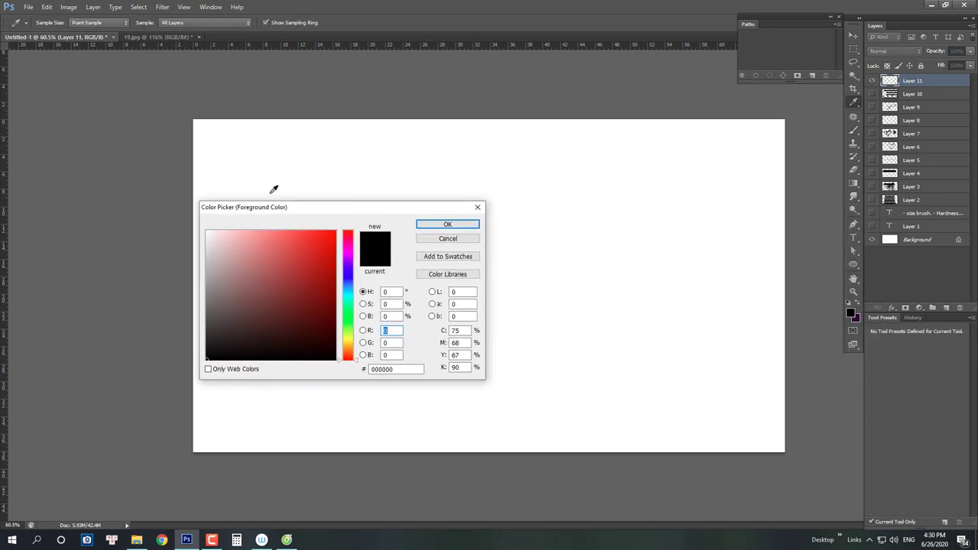
{"action": "mouse_move", "coordinate": [342, 203]}
{"action": "left_mouse_down"}
{"action": "mouse_move", "coordinate": [665, 242]}
{"action": "mouse_move", "coordinate": [169, 271]}
{"action": "mouse_move", "coordinate": [231, 271]}
{"action": "mouse_move", "coordinate": [255, 229]}
{"action": "mouse_move", "coordinate": [246, 233]}
{"action": "left_mouse_up"}
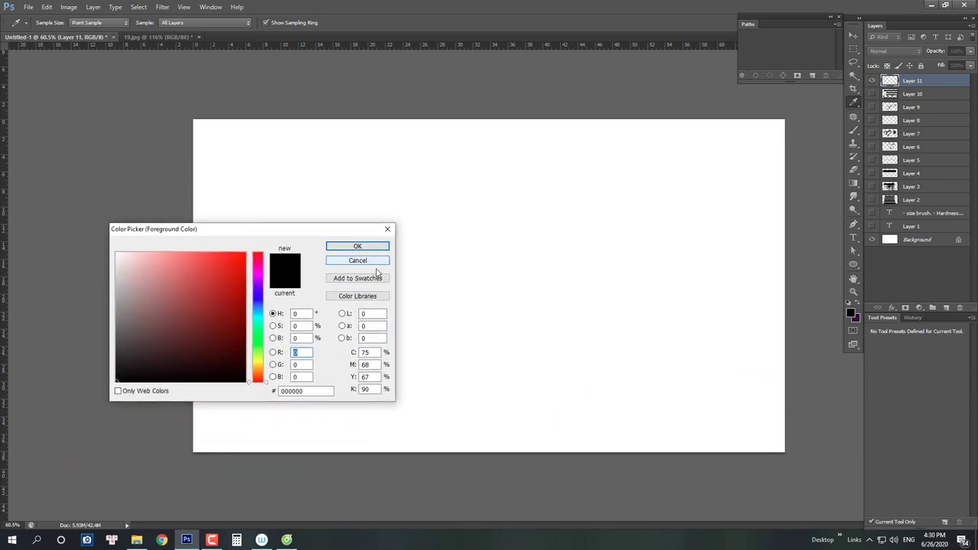
{"action": "left_click_drag", "start_coordinate": [219, 264], "coordinate": [238, 261]}
{"action": "left_click_drag", "start_coordinate": [262, 304], "coordinate": [252, 334]}
{"action": "left_click", "coordinate": [258, 367]}
{"action": "left_click_drag", "start_coordinate": [243, 281], "coordinate": [187, 285]}
{"action": "left_click_drag", "start_coordinate": [259, 354], "coordinate": [261, 343]}
{"action": "mouse_move", "coordinate": [238, 260]}
{"action": "left_mouse_down"}
{"action": "mouse_move", "coordinate": [236, 372]}
{"action": "mouse_move", "coordinate": [124, 301]}
{"action": "mouse_move", "coordinate": [115, 376]}
{"action": "mouse_move", "coordinate": [114, 273]}
{"action": "mouse_move", "coordinate": [220, 310]}
{"action": "left_mouse_up"}
{"action": "mouse_move", "coordinate": [263, 343]}
{"action": "left_mouse_down"}
{"action": "mouse_move", "coordinate": [268, 278]}
{"action": "mouse_move", "coordinate": [242, 269]}
{"action": "mouse_move", "coordinate": [252, 257]}
{"action": "left_mouse_up"}
{"action": "left_click_drag", "start_coordinate": [232, 269], "coordinate": [236, 267]}
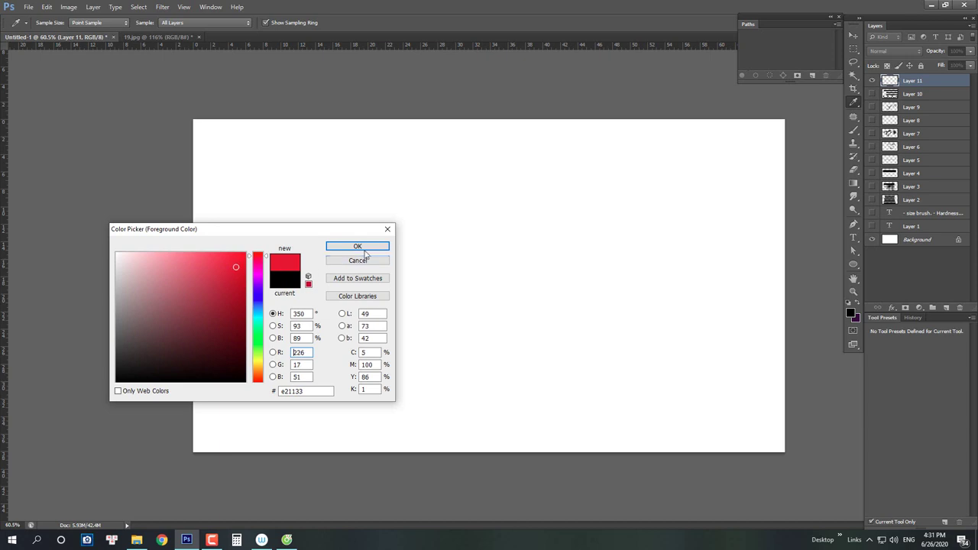
{"action": "left_click", "coordinate": [367, 247]}
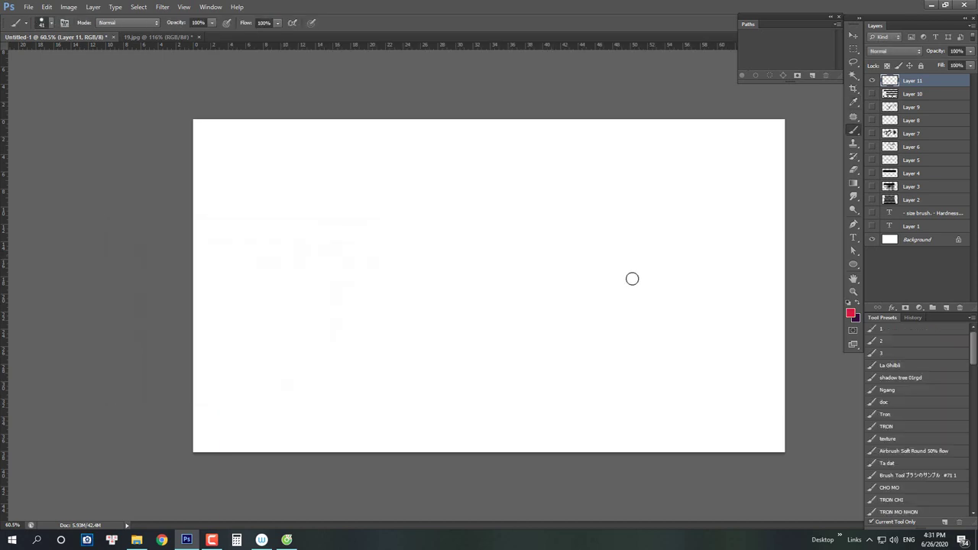
Paint a broad red zigzag shape with a 168 px brush and scatter red dots beside it, reducing the brush to 79 px.
{"action": "right_click", "coordinate": [541, 216]}
{"action": "left_click_drag", "start_coordinate": [471, 217], "coordinate": [504, 216]}
{"action": "mouse_move", "coordinate": [527, 203]}
{"action": "left_mouse_down"}
{"action": "mouse_move", "coordinate": [413, 278]}
{"action": "mouse_move", "coordinate": [585, 244]}
{"action": "mouse_move", "coordinate": [592, 229]}
{"action": "left_mouse_up"}
{"action": "left_click", "coordinate": [670, 183]}
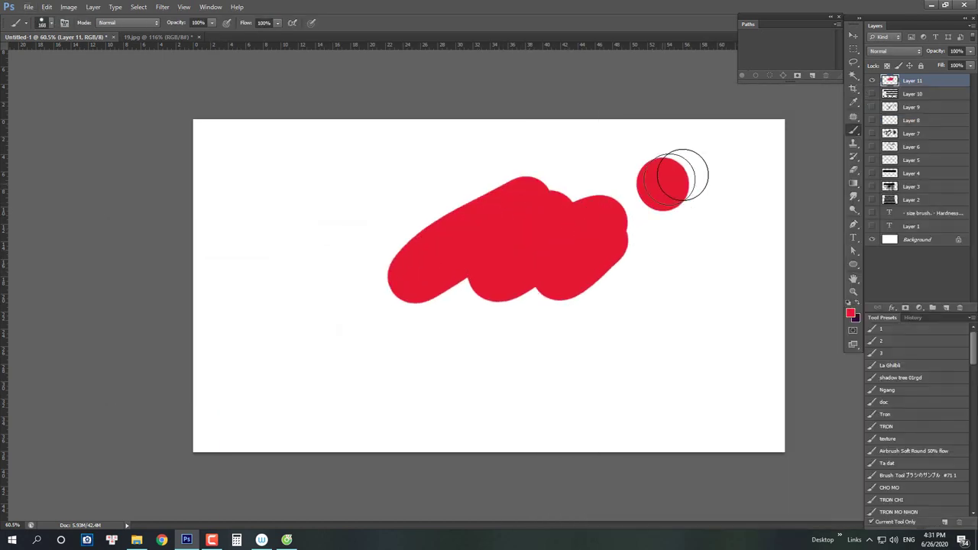
{"action": "left_click", "coordinate": [602, 157]}
{"action": "left_click", "coordinate": [716, 146]}
{"action": "left_click", "coordinate": [717, 149]}
{"action": "left_click", "coordinate": [747, 193]}
{"action": "left_click", "coordinate": [738, 220]}
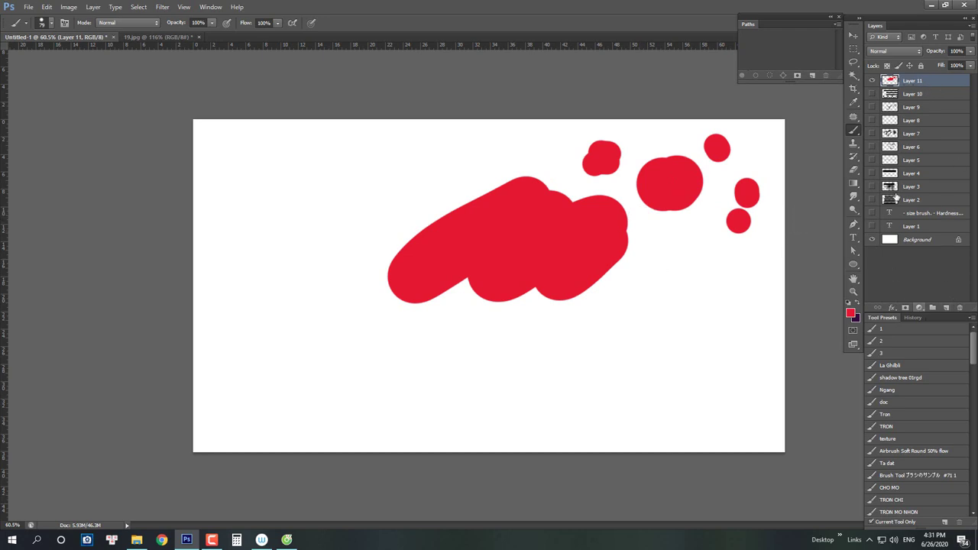
Lock Layer 11's transparent pixels, sweep the Eraser over the lower part of the red shape, and undo it.
{"action": "left_click", "coordinate": [886, 65]}
{"action": "left_click", "coordinate": [854, 170]}
{"action": "mouse_move", "coordinate": [504, 280]}
{"action": "left_mouse_down"}
{"action": "mouse_move", "coordinate": [527, 284]}
{"action": "mouse_move", "coordinate": [418, 317]}
{"action": "mouse_move", "coordinate": [662, 265]}
{"action": "mouse_move", "coordinate": [410, 321]}
{"action": "mouse_move", "coordinate": [542, 229]}
{"action": "left_mouse_up"}
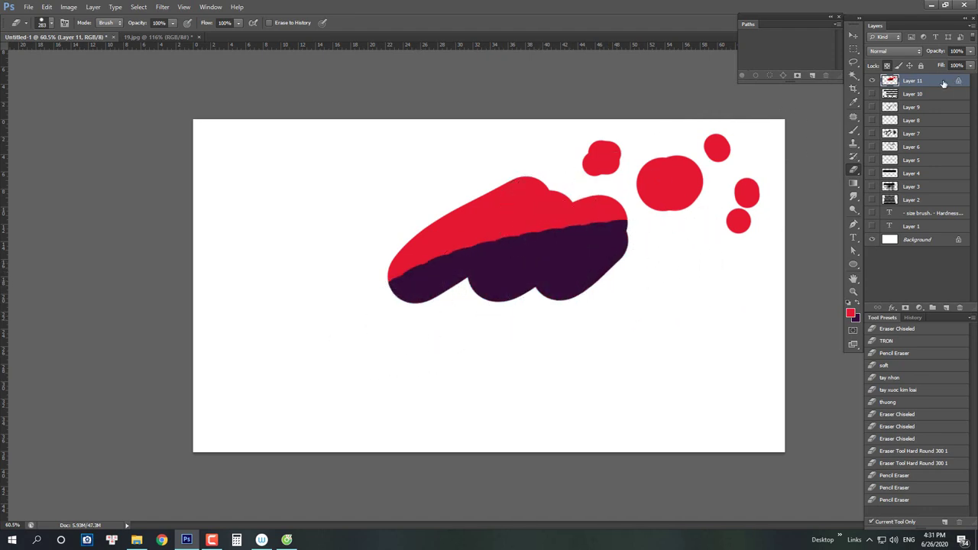
{"action": "left_click_drag", "start_coordinate": [502, 295], "coordinate": [670, 252]}
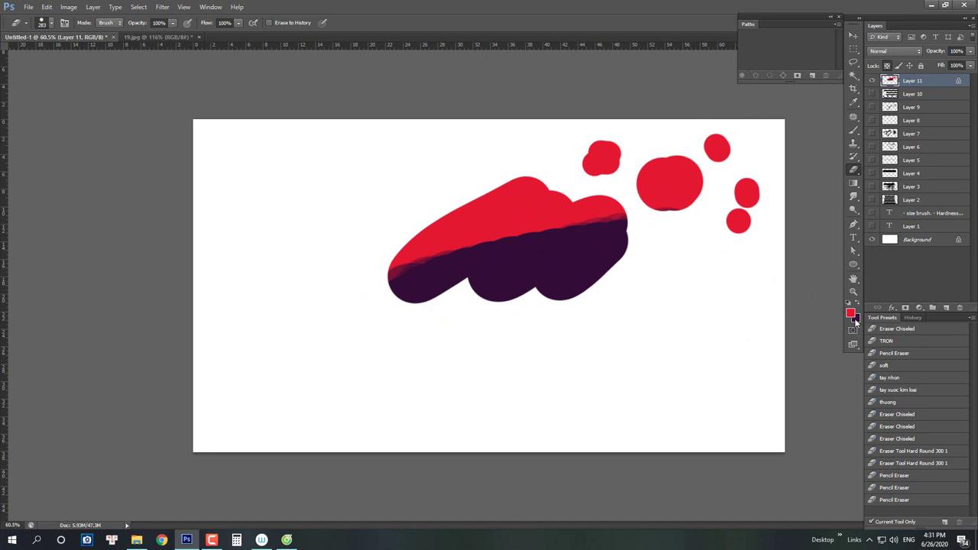
{"action": "key", "text": "ctrl+alt+z"}
{"action": "key", "text": "ctrl+alt+z"}
{"action": "key", "text": "ctrl+alt+z"}
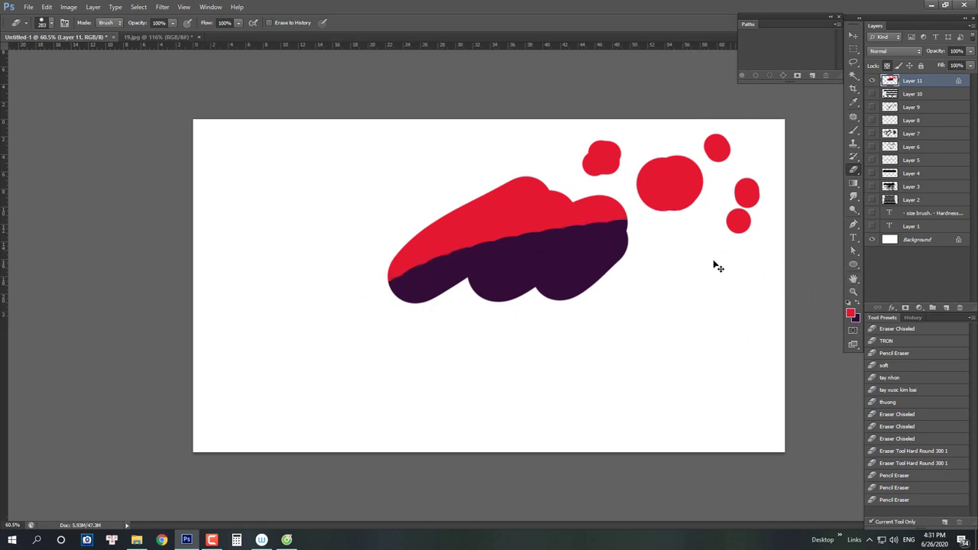
Enlarge the brush to 219 px and paint overlapping dark purple and red strokes below the red shapes, swapping foreground and background colors between strokes.
{"action": "key", "text": "b"}
{"action": "right_click", "coordinate": [547, 253]}
{"action": "left_click", "coordinate": [673, 201]}
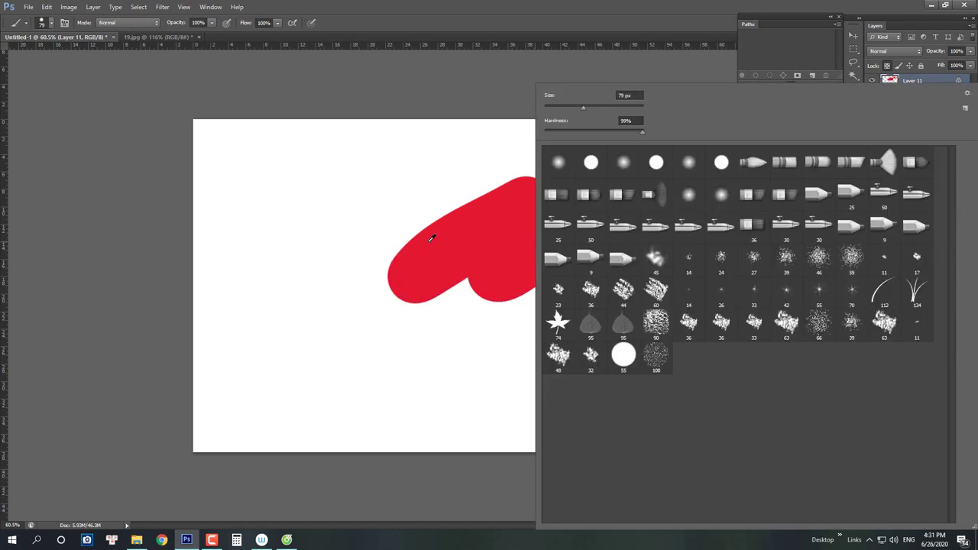
{"action": "left_click", "coordinate": [432, 235]}
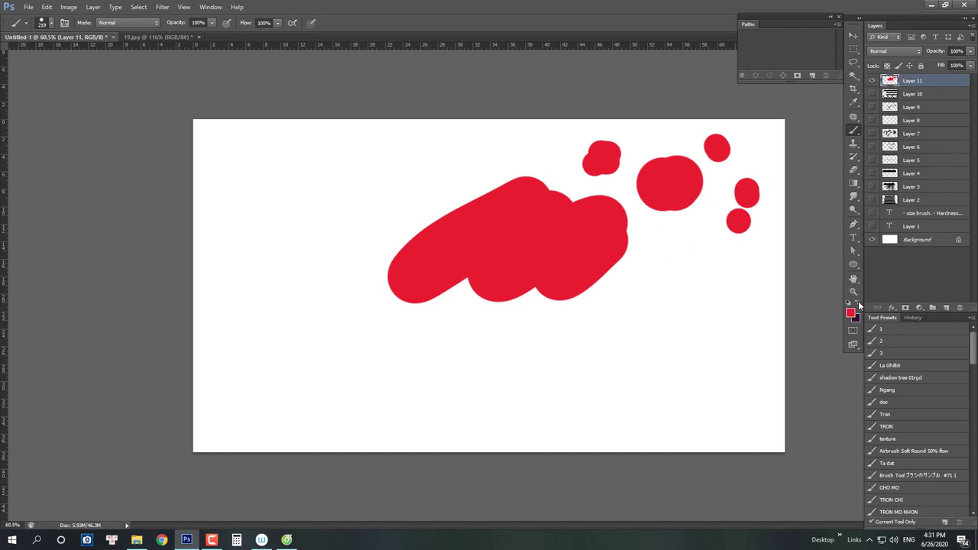
{"action": "left_click", "coordinate": [858, 305]}
{"action": "mouse_move", "coordinate": [589, 302]}
{"action": "left_mouse_down"}
{"action": "mouse_move", "coordinate": [579, 345]}
{"action": "mouse_move", "coordinate": [527, 405]}
{"action": "left_mouse_up"}
{"action": "left_click", "coordinate": [858, 304]}
{"action": "left_click_drag", "start_coordinate": [709, 251], "coordinate": [722, 275]}
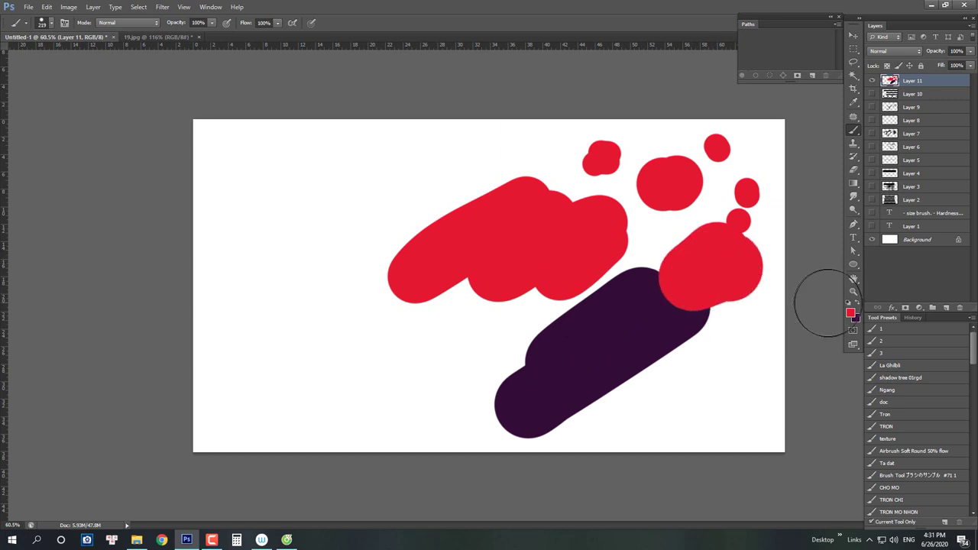
{"action": "left_click", "coordinate": [858, 304]}
{"action": "left_click_drag", "start_coordinate": [699, 223], "coordinate": [648, 254]}
{"action": "right_click", "coordinate": [714, 253], "text": "alt"}
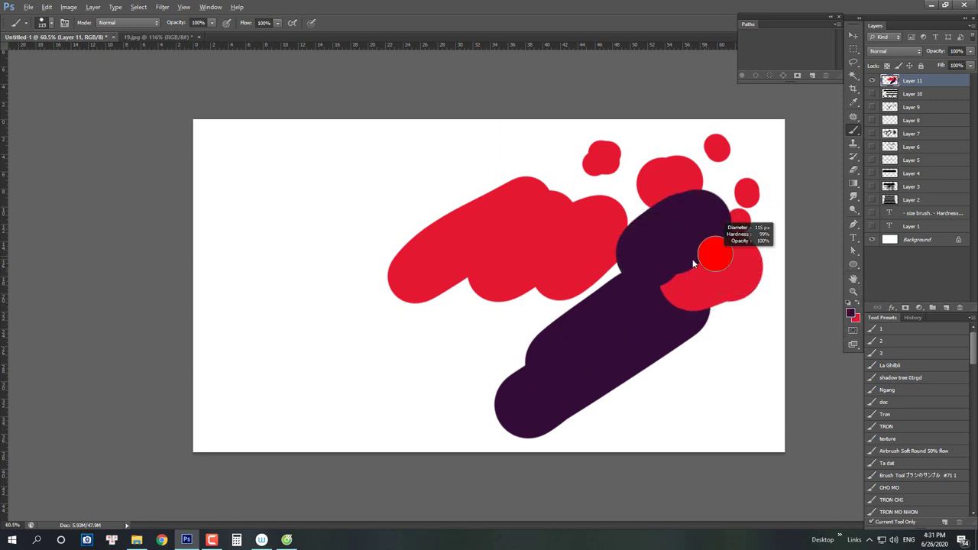
Undo the overlapping dark purple and red strokes.
{"action": "key", "text": "ctrl+alt+z"}
{"action": "key", "text": "ctrl+alt+z"}
{"action": "key", "text": "ctrl+z"}
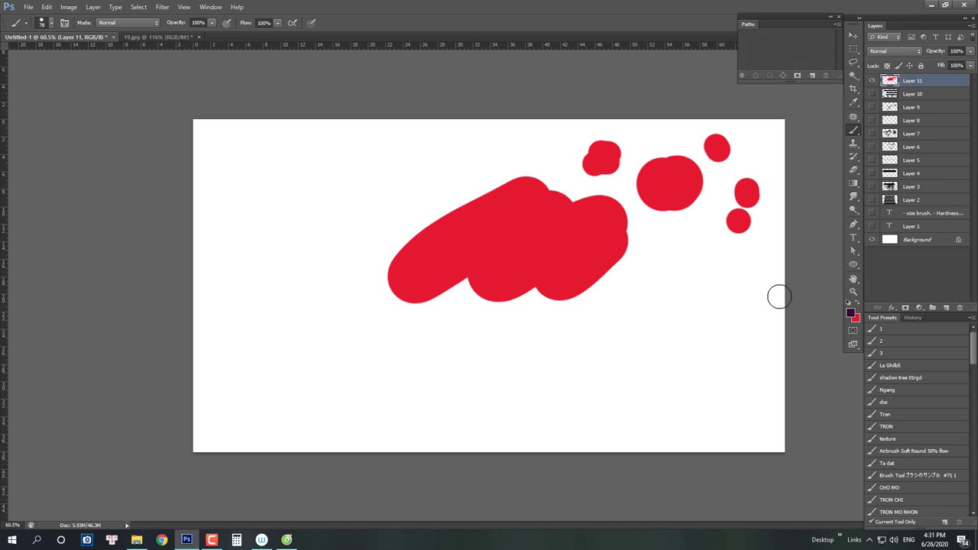
Resize the brush to 105 px, toggling the layer's transparency lock on and back off.
{"action": "key", "text": "slash"}
{"action": "mouse_move", "coordinate": [667, 276]}
{"action": "left_mouse_down"}
{"action": "mouse_move", "coordinate": [683, 295]}
{"action": "mouse_move", "coordinate": [707, 299]}
{"action": "mouse_move", "coordinate": [698, 284]}
{"action": "left_mouse_up"}
{"action": "key", "text": "slash"}
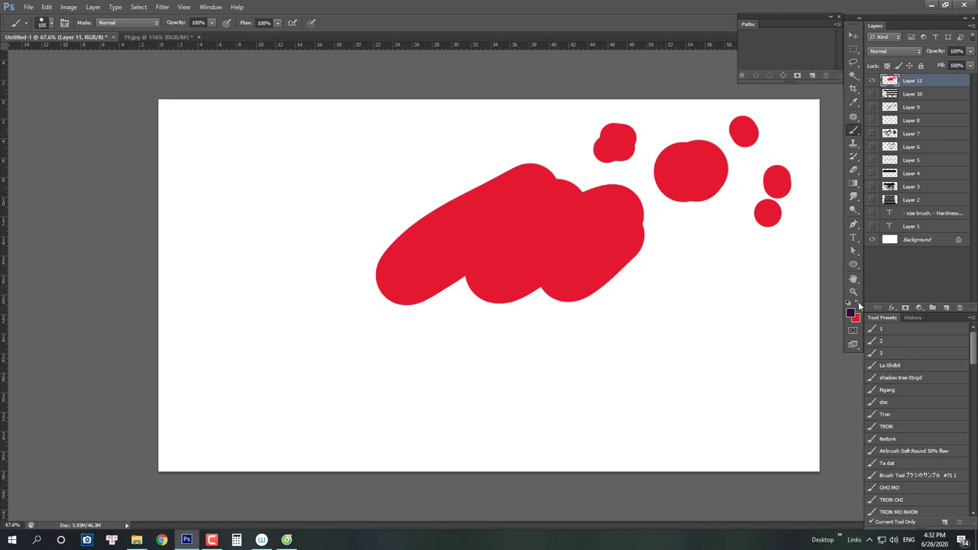
Swap the foreground and background colors back and forth, ending with red as the foreground color.
{"action": "left_click_drag", "start_coordinate": [620, 292], "coordinate": [625, 292]}
{"action": "key", "text": "x"}
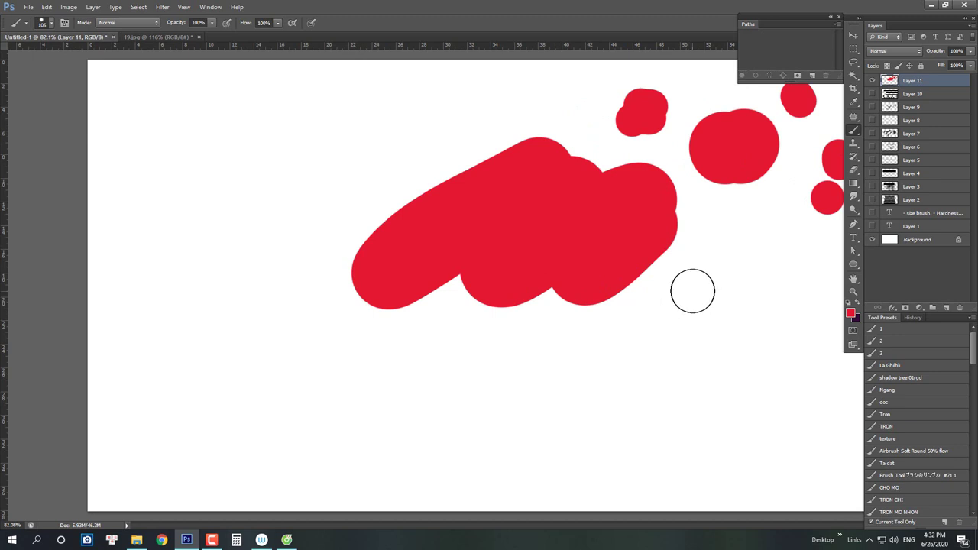
{"action": "scroll", "coordinate": [677, 273], "scroll_direction": "down", "scroll_amount": 2}
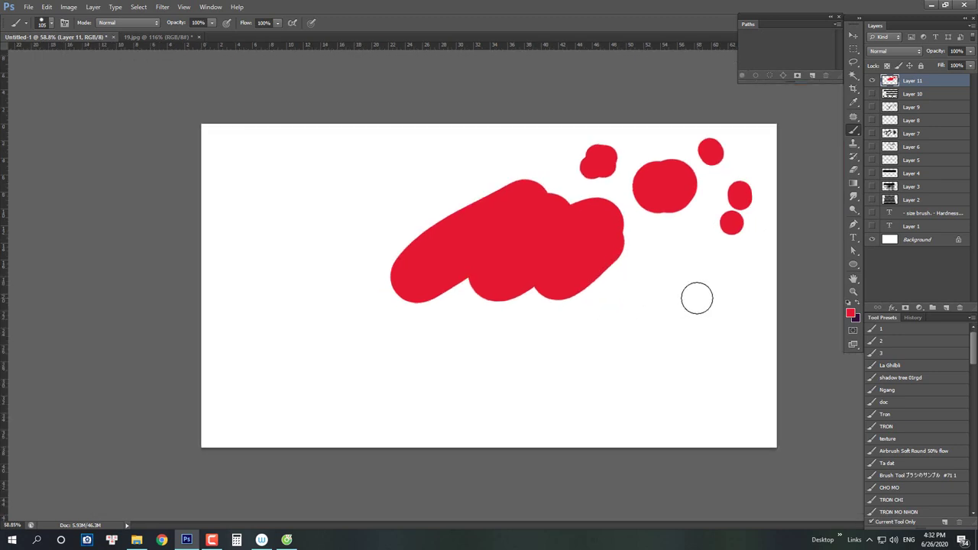
{"action": "scroll", "coordinate": [720, 286], "scroll_direction": "up", "scroll_amount": 1}
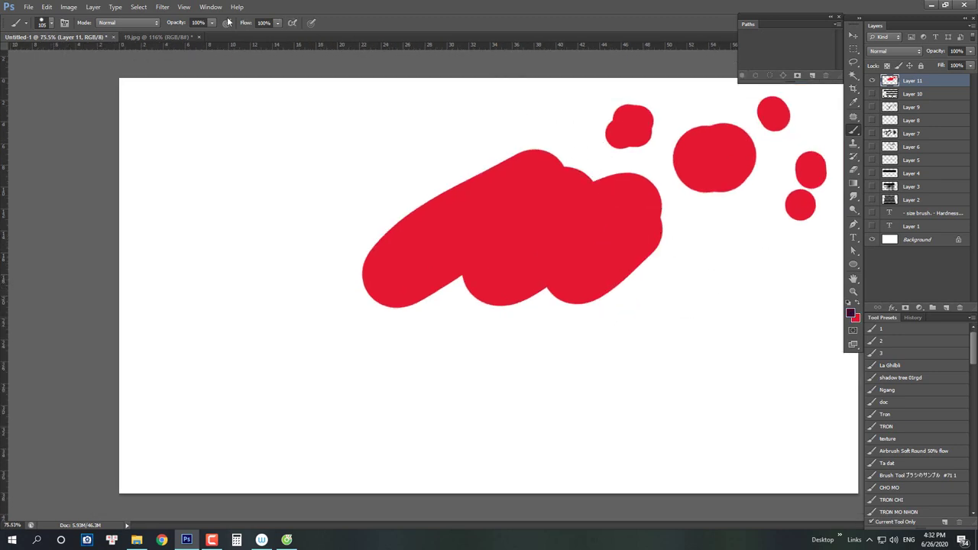
{"action": "scroll", "coordinate": [694, 301], "scroll_direction": "down", "scroll_amount": 1}
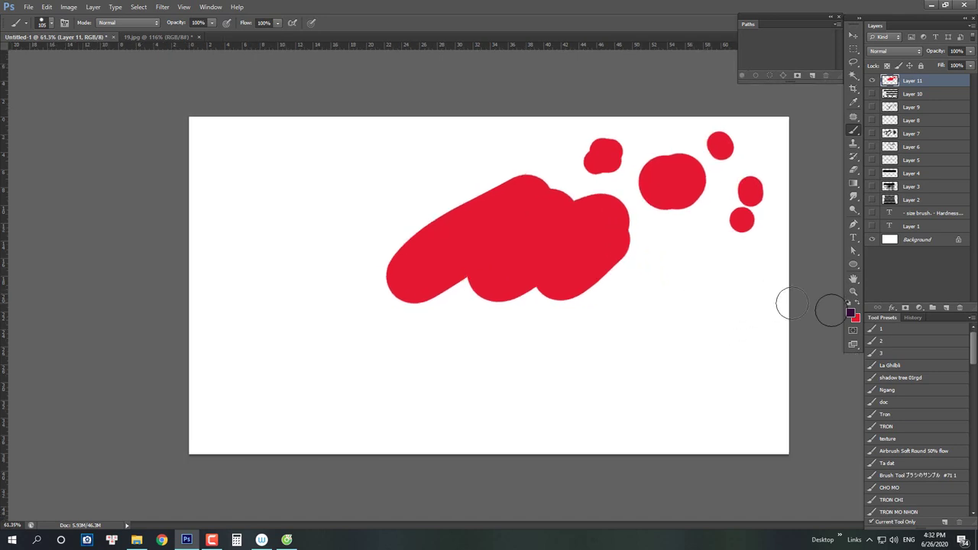
{"action": "left_click", "coordinate": [857, 305]}
{"action": "left_click", "coordinate": [859, 307]}
{"action": "left_click", "coordinate": [859, 306]}
{"action": "key", "text": "ctrl+plus"}
{"action": "left_click", "coordinate": [859, 306]}
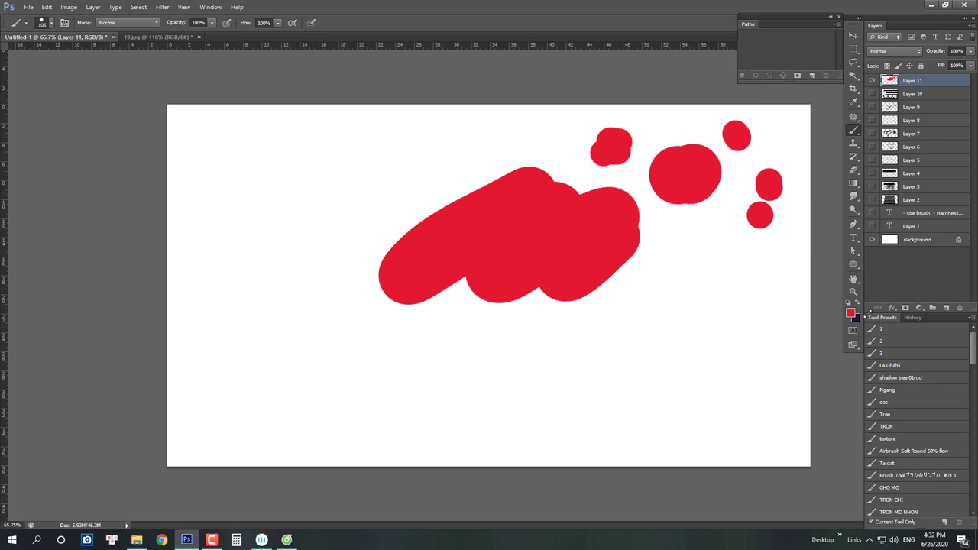
Open the foreground color picker to view its color settings, and close it with the red unchanged.
{"action": "left_click", "coordinate": [851, 314]}
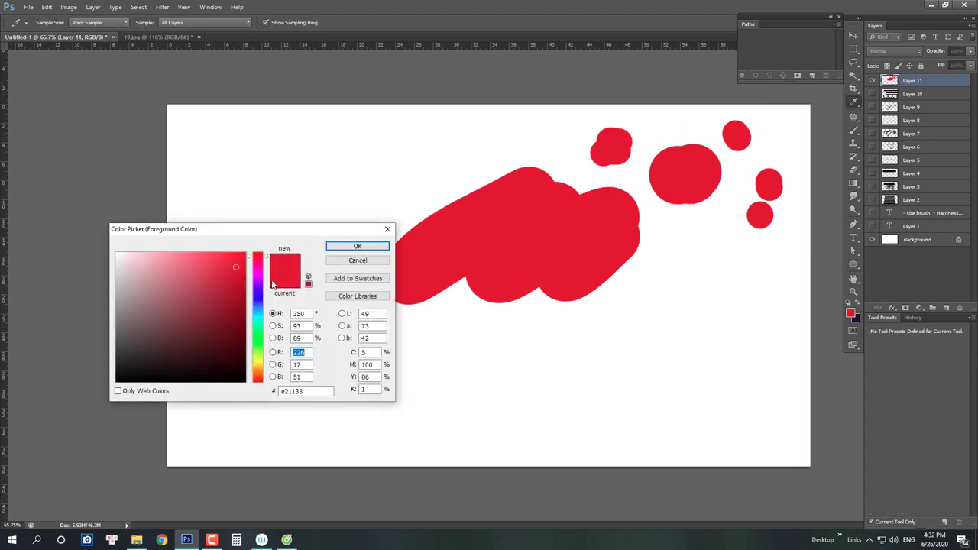
{"action": "left_click_drag", "start_coordinate": [254, 231], "coordinate": [299, 237]}
{"action": "mouse_move", "coordinate": [260, 306]}
{"action": "left_mouse_down"}
{"action": "mouse_move", "coordinate": [286, 307]}
{"action": "mouse_move", "coordinate": [269, 313]}
{"action": "left_mouse_up"}
{"action": "left_click", "coordinate": [404, 267]}
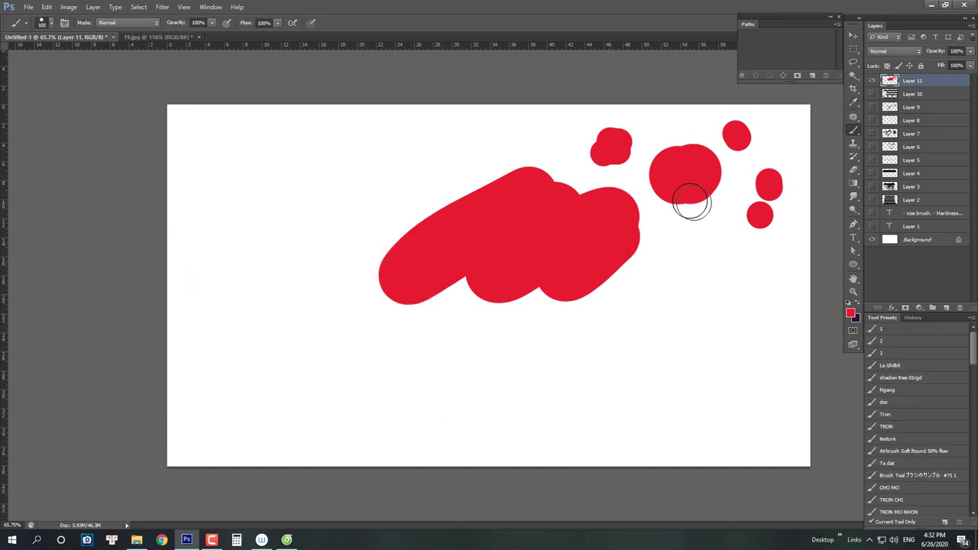
Resize the brush to 94 px.
{"action": "key", "text": "ctrl+minus"}
{"action": "key", "text": "v"}
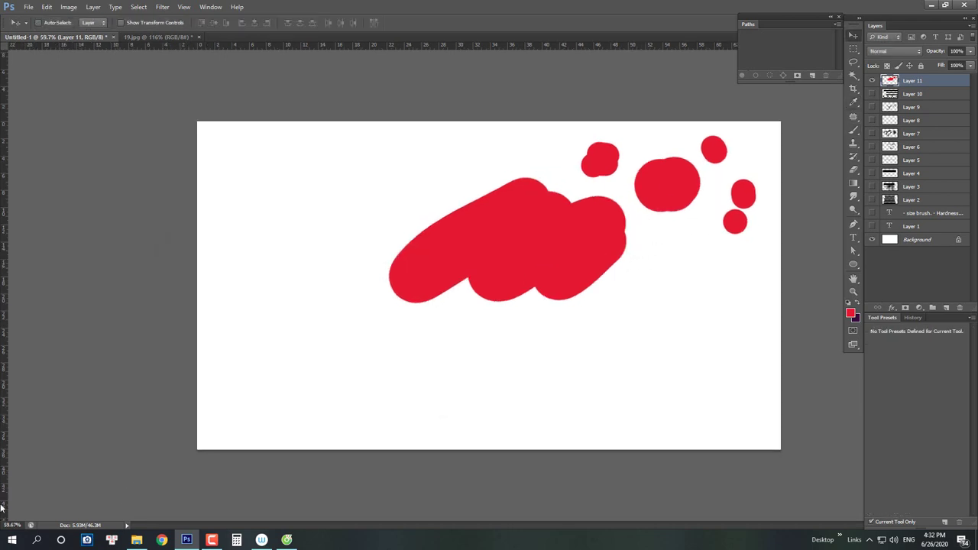
{"action": "key", "text": "b"}
{"action": "scroll", "coordinate": [525, 236], "scroll_direction": "down", "scroll_amount": 1}
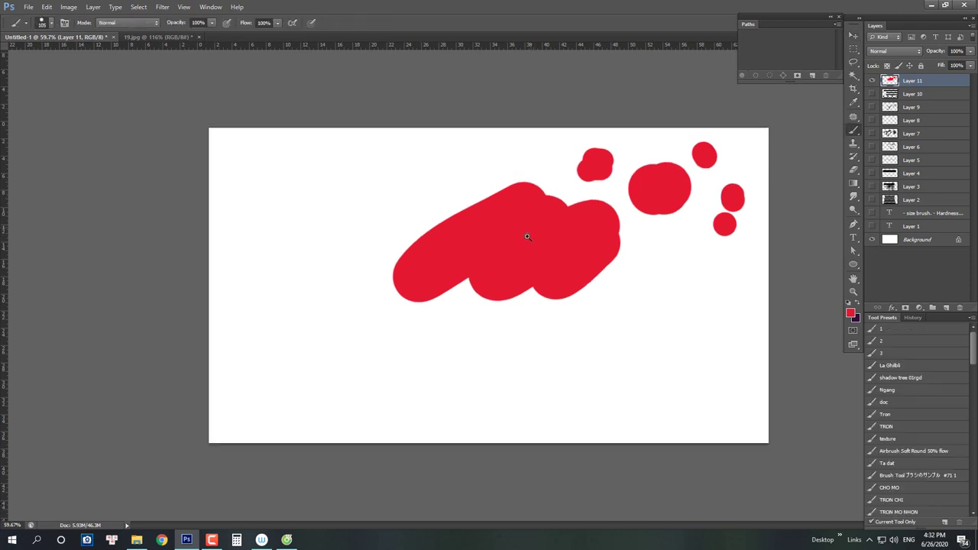
{"action": "scroll", "coordinate": [523, 235], "scroll_direction": "up", "scroll_amount": 3}
{"action": "left_click_drag", "start_coordinate": [481, 240], "coordinate": [478, 245]}
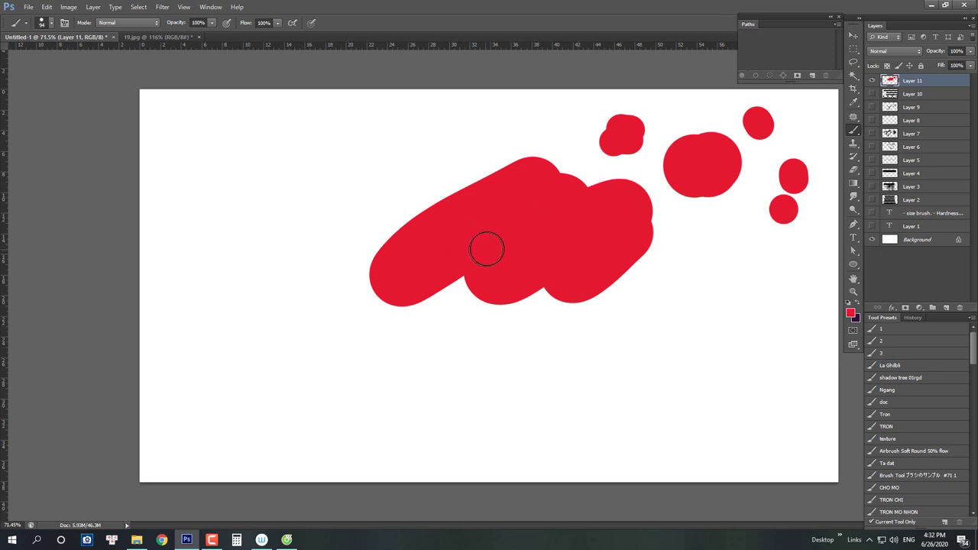
Set both the brush opacity and the brush flow to 60%.
{"action": "key", "text": "4"}
{"action": "key", "text": "6"}
{"action": "key", "text": "shift+6"}
{"action": "left_click_drag", "start_coordinate": [629, 186], "coordinate": [650, 183]}
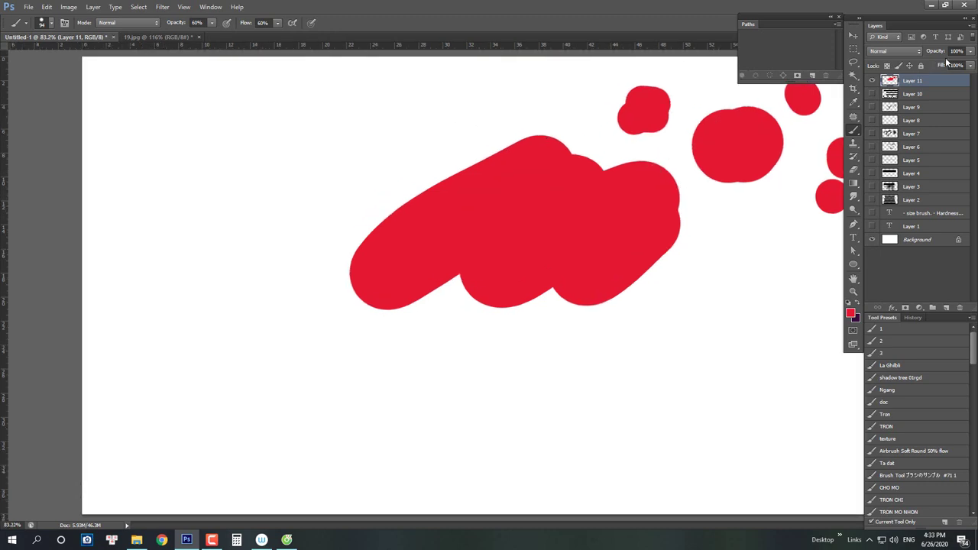
{"action": "key", "text": "v"}
{"action": "mouse_move", "coordinate": [936, 52]}
{"action": "left_mouse_down"}
{"action": "mouse_move", "coordinate": [914, 52]}
{"action": "mouse_move", "coordinate": [941, 52]}
{"action": "left_mouse_up"}
{"action": "scroll", "coordinate": [610, 242], "scroll_direction": "down", "scroll_amount": 1}
{"action": "key", "text": "b"}
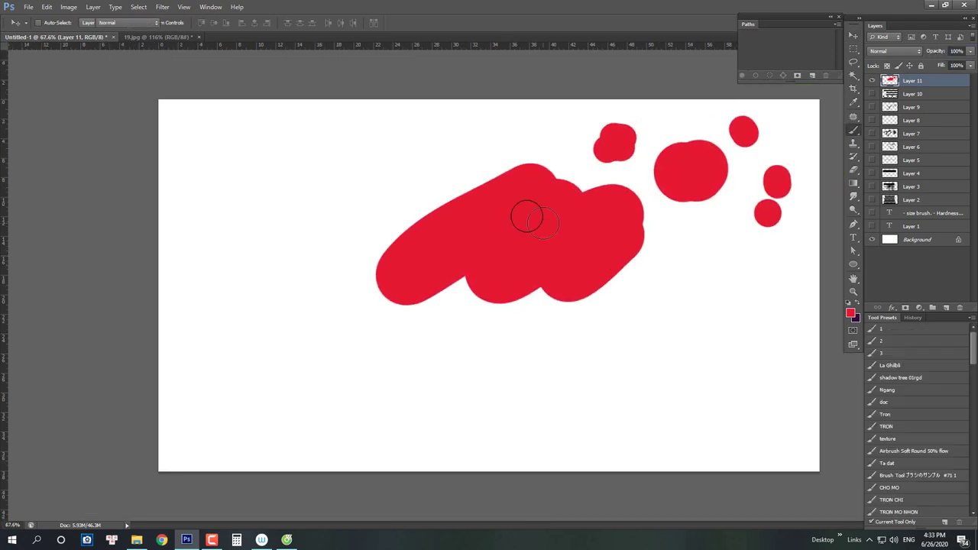
Open the brush preset picker, close it, and enlarge the brush to 266 px.
{"action": "right_click", "coordinate": [434, 219]}
{"action": "left_click", "coordinate": [481, 162]}
{"action": "left_click_drag", "start_coordinate": [342, 193], "coordinate": [367, 217]}
Review the brush tip shape settings, close them, and set the brush to 198 px with 100% opacity.
{"action": "key", "text": "F5"}
{"action": "mouse_move", "coordinate": [774, 130]}
{"action": "left_mouse_down"}
{"action": "mouse_move", "coordinate": [367, 153]}
{"action": "mouse_move", "coordinate": [384, 148]}
{"action": "left_mouse_up"}
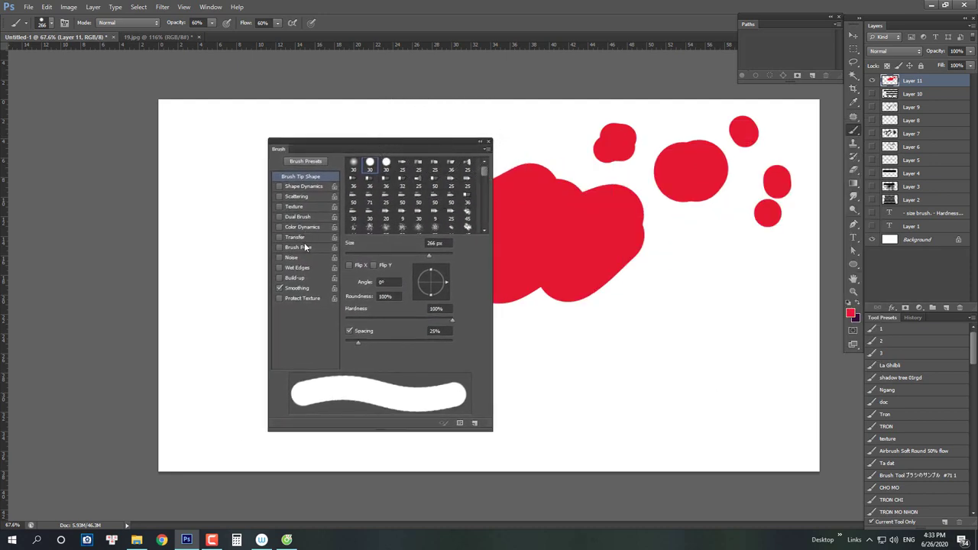
{"action": "left_click_drag", "start_coordinate": [584, 146], "coordinate": [579, 162]}
{"action": "key", "text": "F5"}
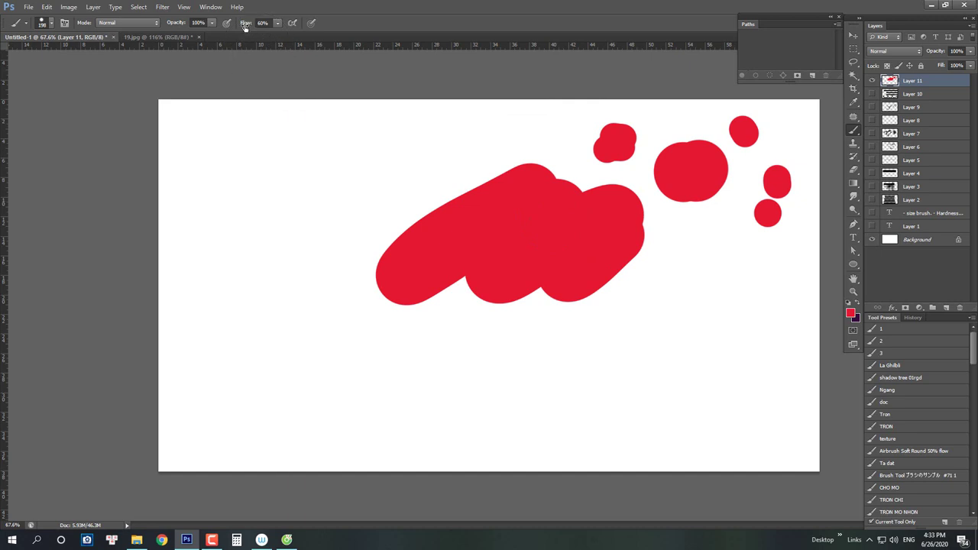
Set the brush flow to 100%.
{"action": "left_click_drag", "start_coordinate": [243, 25], "coordinate": [272, 29]}
{"action": "key", "text": "v"}
{"action": "left_click_drag", "start_coordinate": [583, 170], "coordinate": [570, 195]}
{"action": "scroll", "coordinate": [570, 197], "scroll_direction": "down", "scroll_amount": 1}
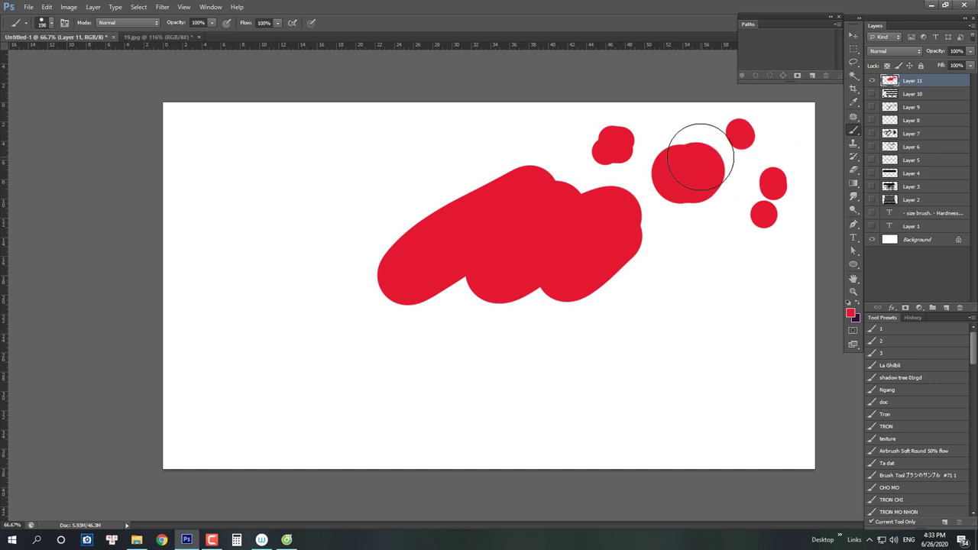
{"action": "left_click_drag", "start_coordinate": [617, 181], "coordinate": [492, 213]}
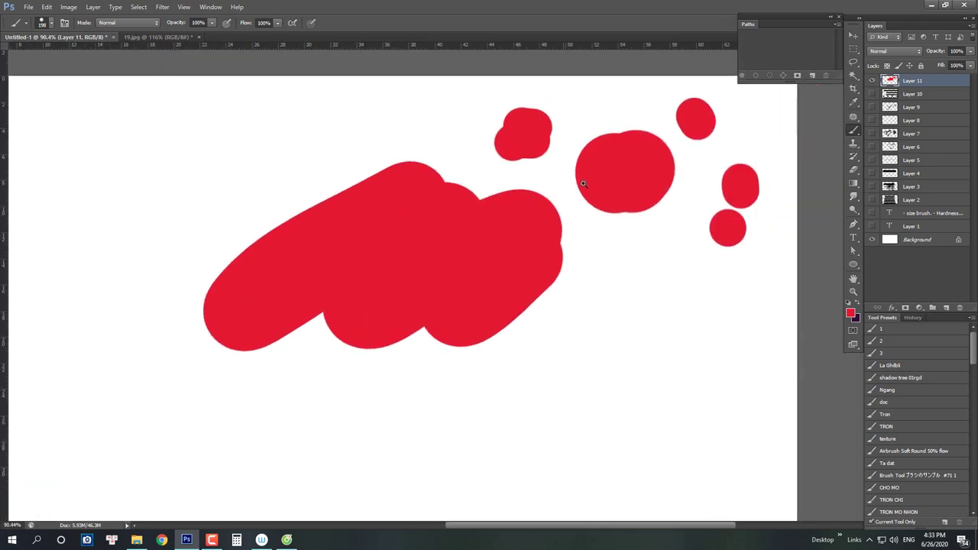
{"action": "key", "text": "ctrl+0"}
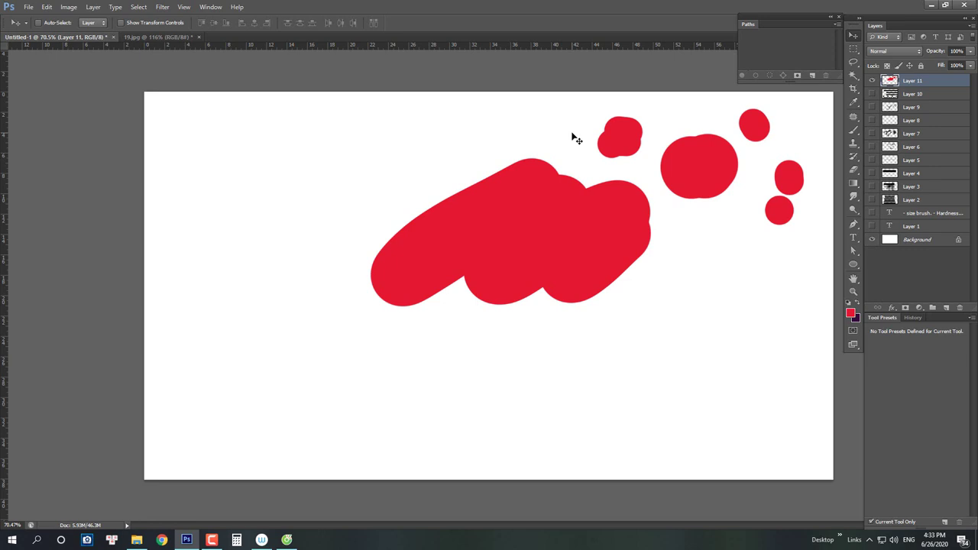
{"action": "left_click", "coordinate": [217, 540]}
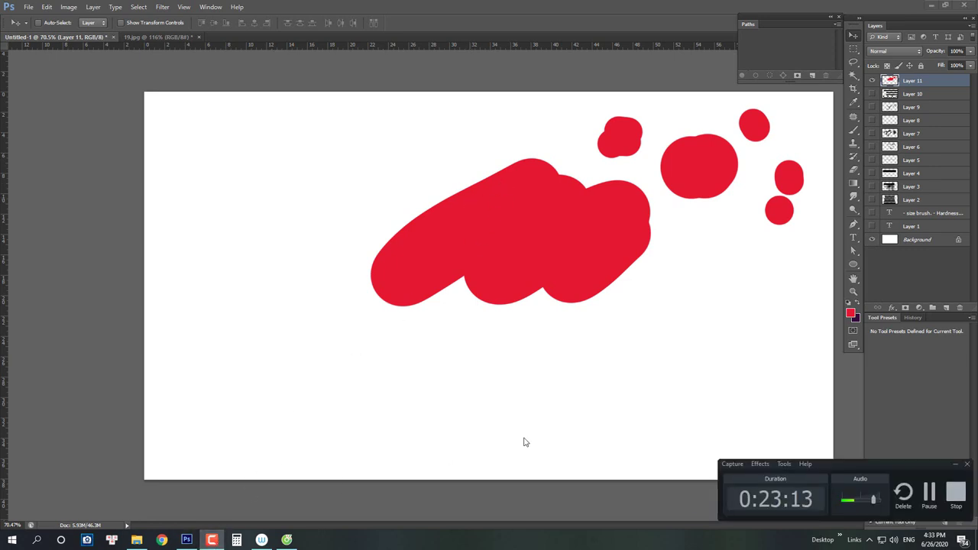